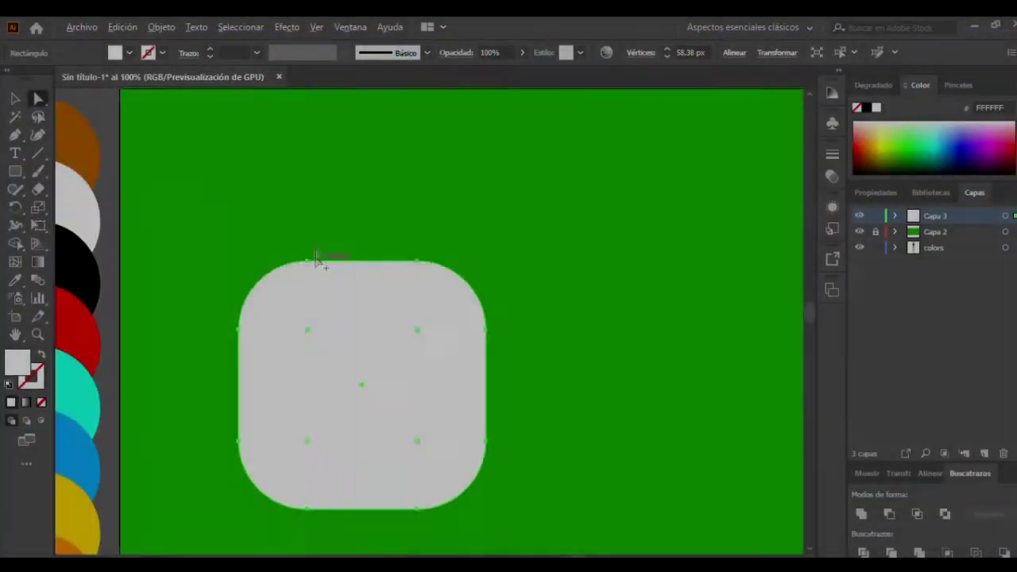
Draw a tall rectangle above the head as the left ear and Alt-drag a copy for the right ear.
{"action": "left_click_drag", "start_coordinate": [313, 236], "coordinate": [379, 443]}
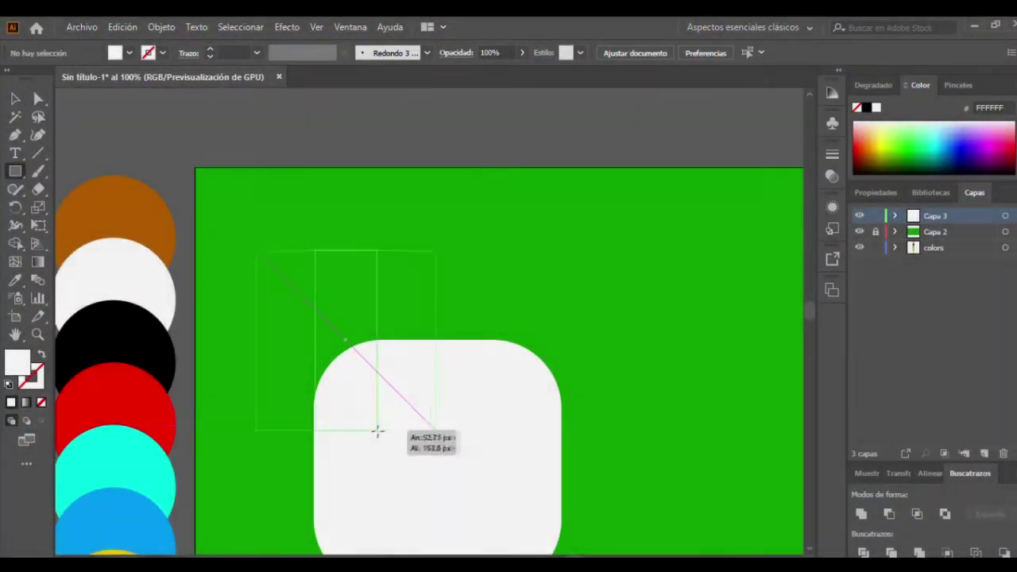
{"action": "key", "text": "v"}
{"action": "mouse_move", "coordinate": [365, 345]}
{"action": "left_mouse_down"}
{"action": "mouse_move", "coordinate": [522, 343]}
{"action": "mouse_move", "coordinate": [341, 342]}
{"action": "left_mouse_up"}
Round the tops of the ear rectangles using the corner widgets.
{"action": "key", "text": "a"}
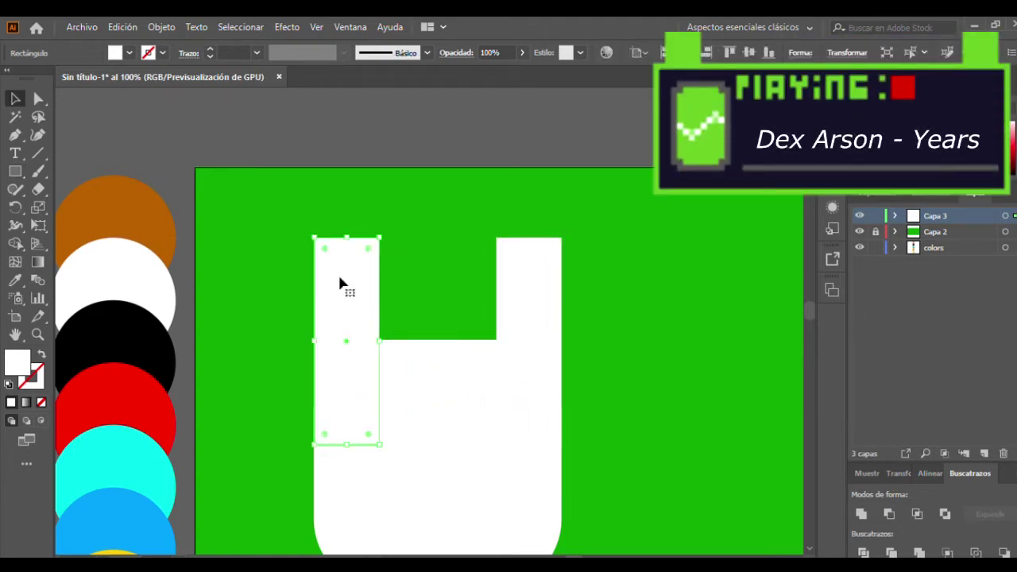
{"action": "left_click_drag", "start_coordinate": [340, 284], "coordinate": [454, 277]}
{"action": "left_click", "coordinate": [549, 254]}
{"action": "left_click_drag", "start_coordinate": [549, 254], "coordinate": [524, 275]}
{"action": "key", "text": "ctrl+shift+a"}
Duplicate an ear into the head, sample pink onto the copy, then delete it.
{"action": "key", "text": "v"}
{"action": "left_click", "coordinate": [372, 334]}
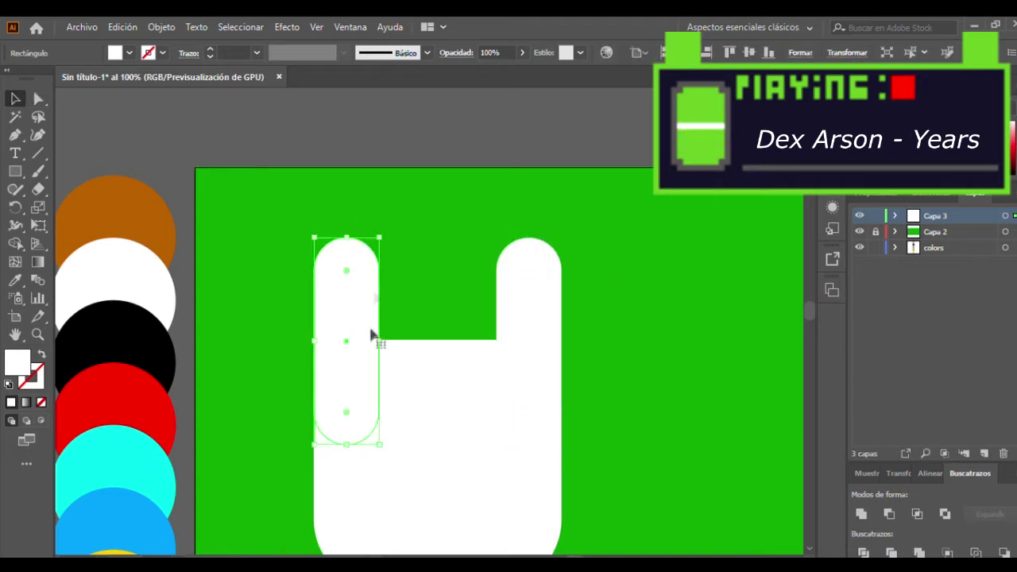
{"action": "left_click_drag", "start_coordinate": [340, 340], "coordinate": [404, 340]}
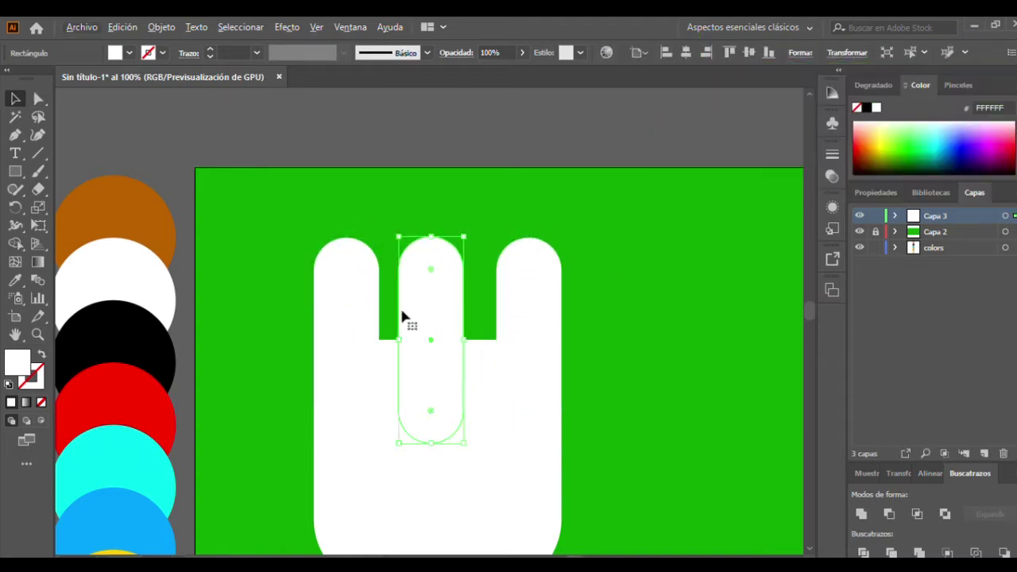
{"action": "scroll", "coordinate": [403, 318], "scroll_direction": "down", "scroll_amount": 2}
{"action": "key", "text": "i"}
{"action": "left_click", "coordinate": [270, 509]}
{"action": "scroll", "coordinate": [428, 313], "scroll_direction": "up", "scroll_amount": 3}
{"action": "key", "text": "v"}
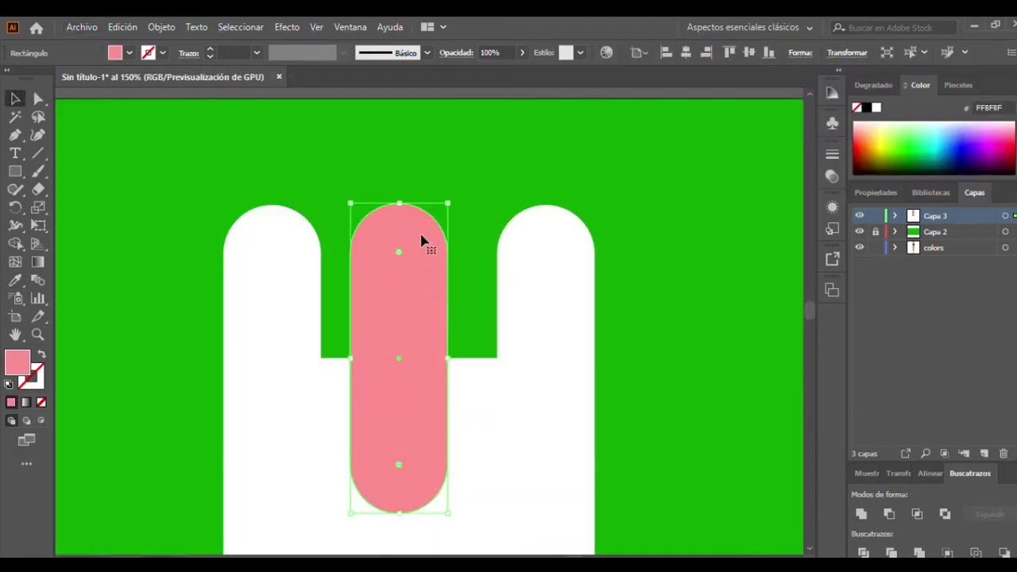
{"action": "key", "text": "Delete"}
Put a pink inner ear in each ear and send the ears behind the head.
{"action": "left_click_drag", "start_coordinate": [272, 360], "coordinate": [295, 463]}
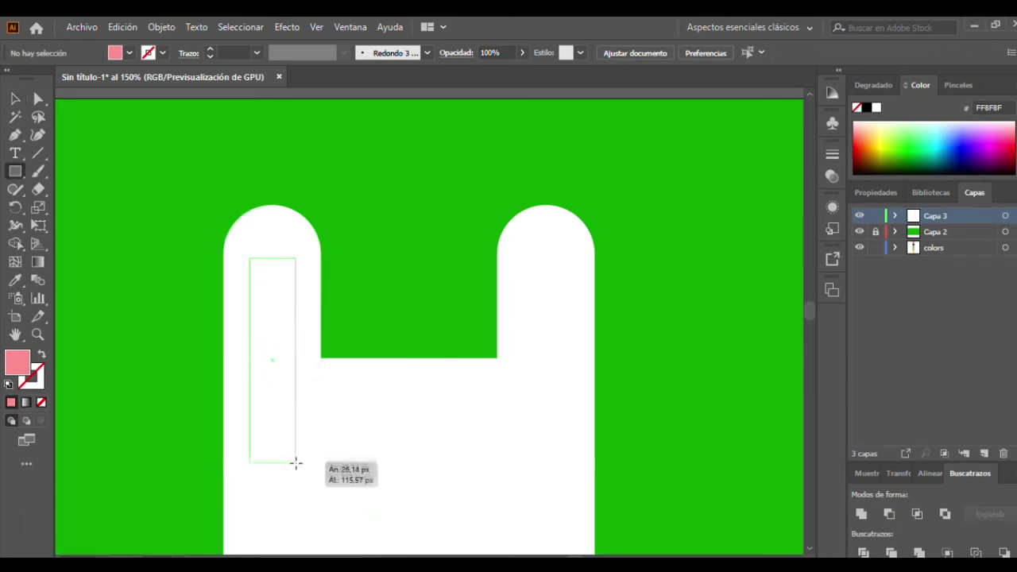
{"action": "key", "text": "a"}
{"action": "key", "text": "v"}
{"action": "left_click_drag", "start_coordinate": [267, 361], "coordinate": [546, 362]}
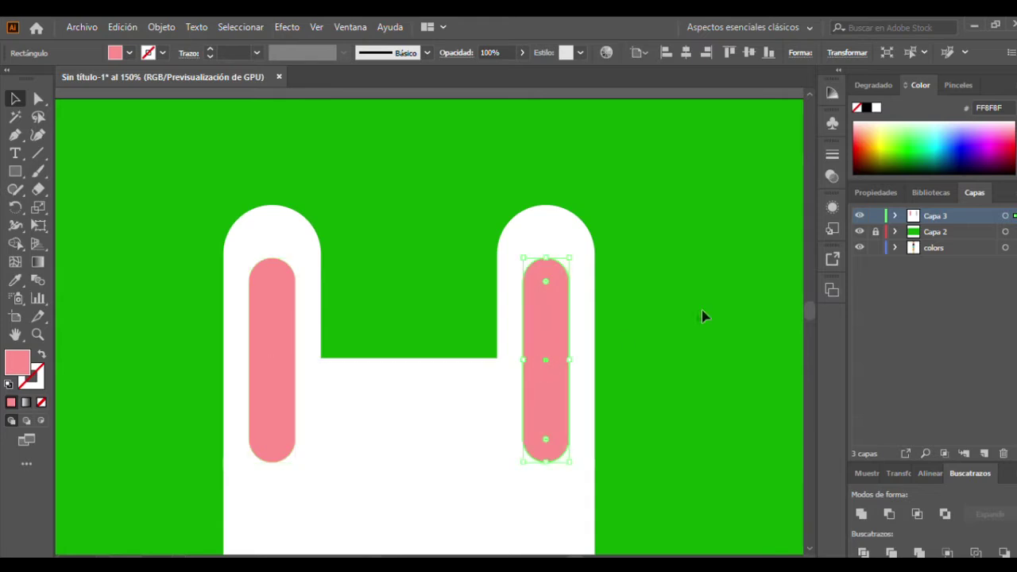
{"action": "left_click", "coordinate": [624, 284]}
{"action": "key", "text": "ctrl+a"}
{"action": "key", "text": "ctrl+shift+bracketleft"}
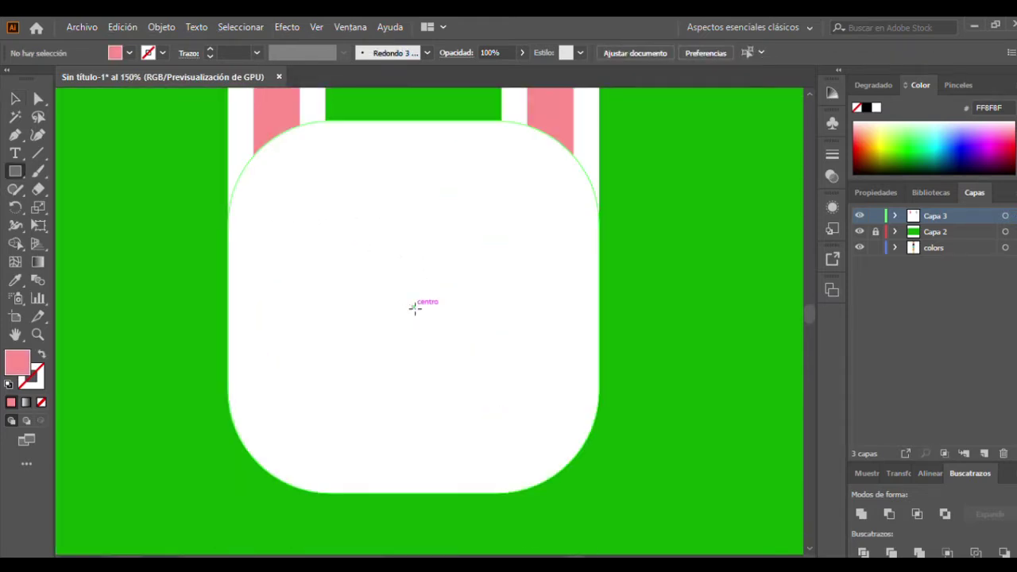
Draw a centred nose rectangle, then black eyes, one on each side of the head.
{"action": "left_click_drag", "start_coordinate": [414, 307], "coordinate": [475, 329]}
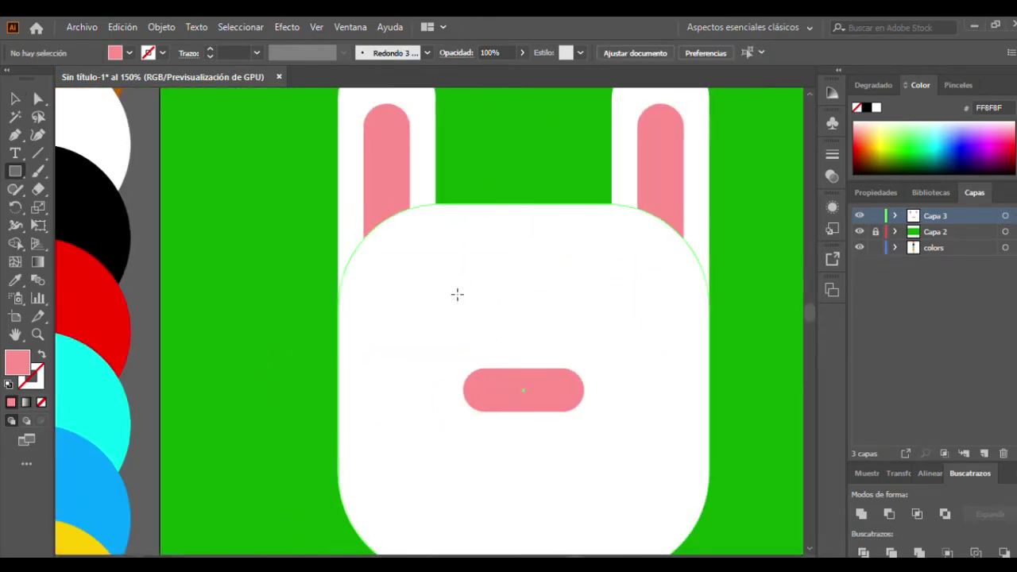
{"action": "left_click_drag", "start_coordinate": [481, 352], "coordinate": [481, 352]}
{"action": "key", "text": "i"}
{"action": "left_click", "coordinate": [111, 238]}
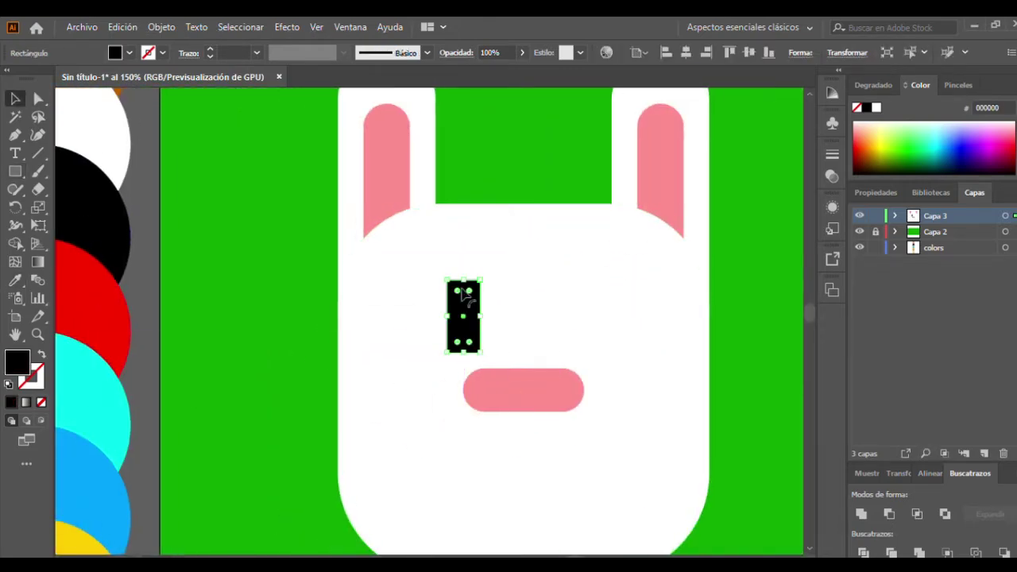
{"action": "left_click_drag", "start_coordinate": [460, 318], "coordinate": [583, 318]}
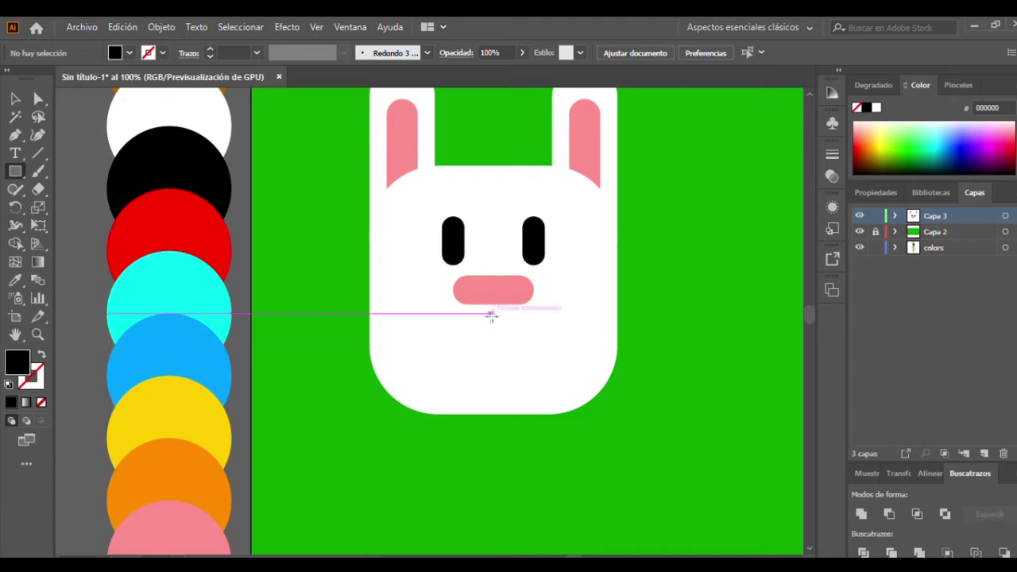
{"action": "left_click_drag", "start_coordinate": [559, 368], "coordinate": [559, 369]}
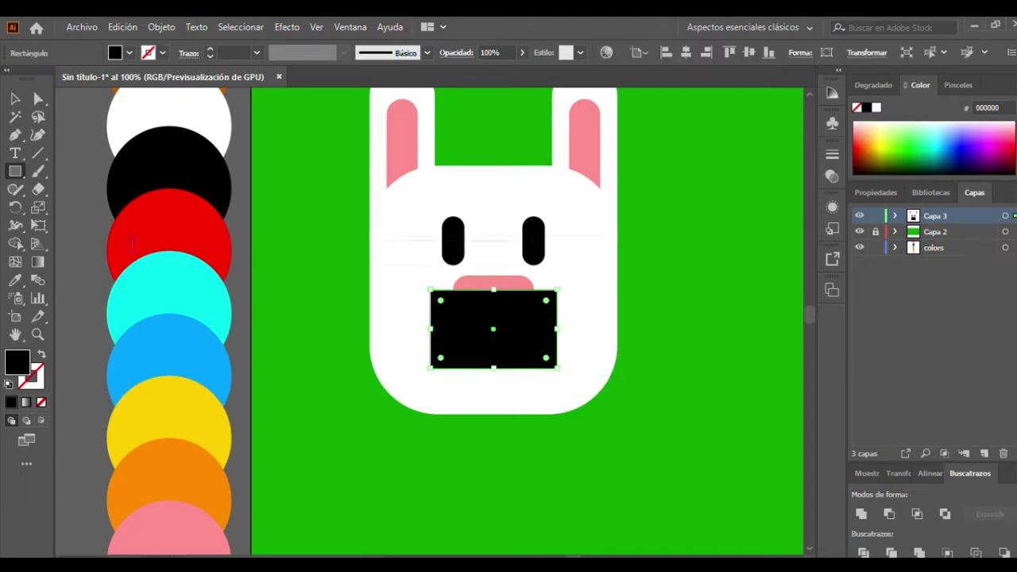
{"action": "key", "text": "i"}
{"action": "left_click", "coordinate": [389, 350]}
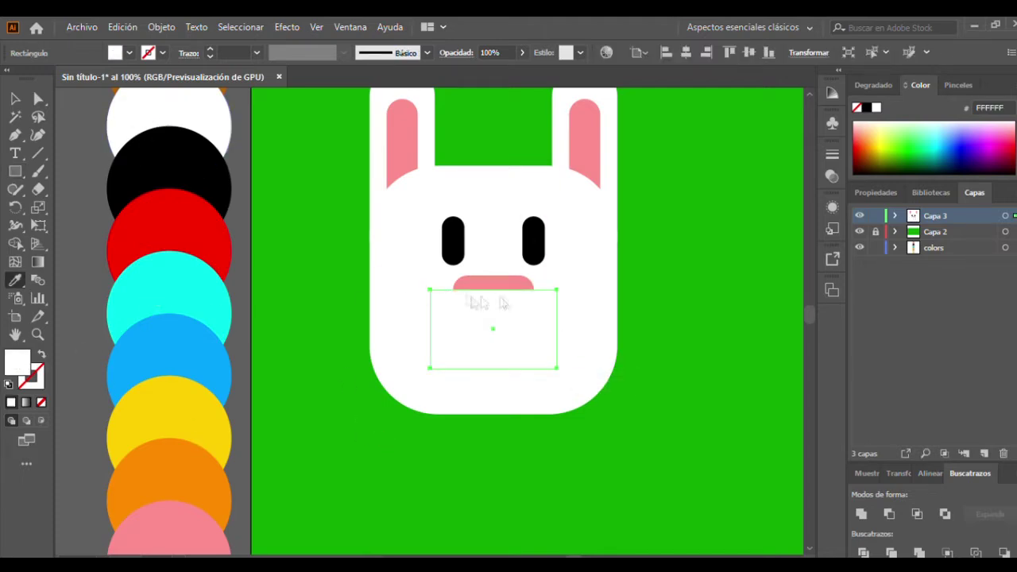
{"action": "left_click", "coordinate": [405, 271]}
{"action": "key", "text": "a"}
{"action": "left_click_drag", "start_coordinate": [545, 295], "coordinate": [512, 334]}
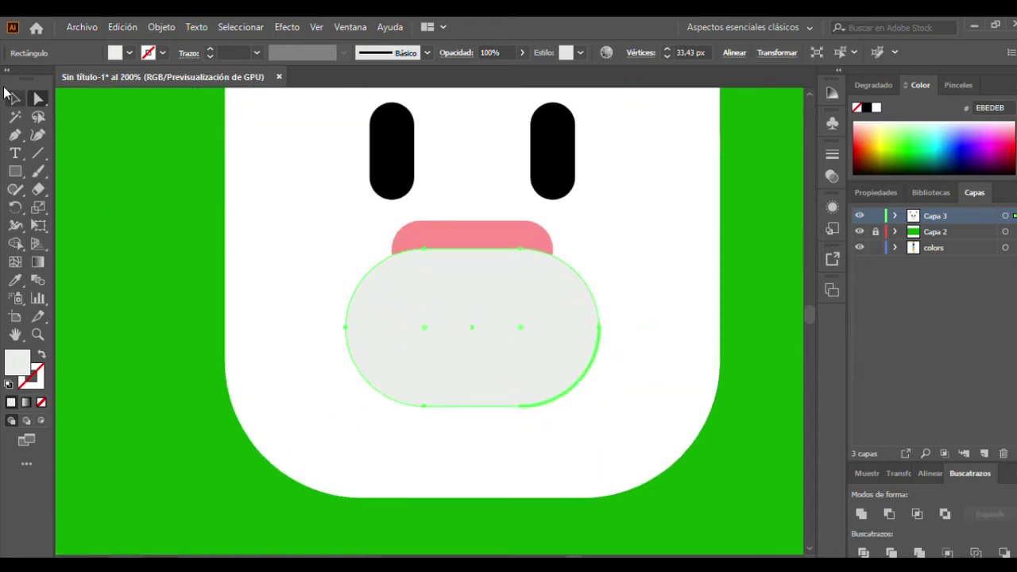
{"action": "key", "text": "ctrl+shift+bracketright"}
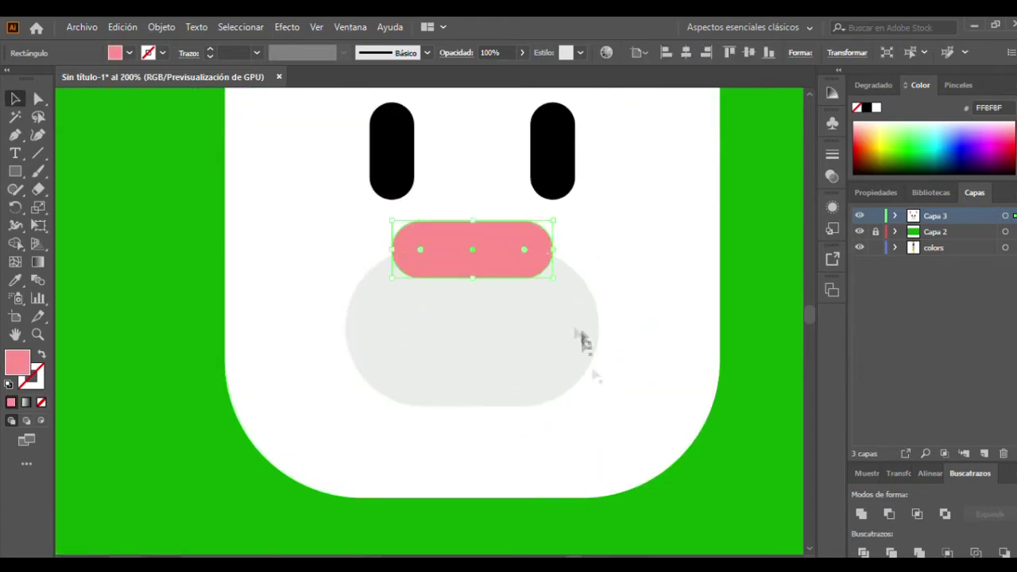
{"action": "left_click", "coordinate": [517, 340]}
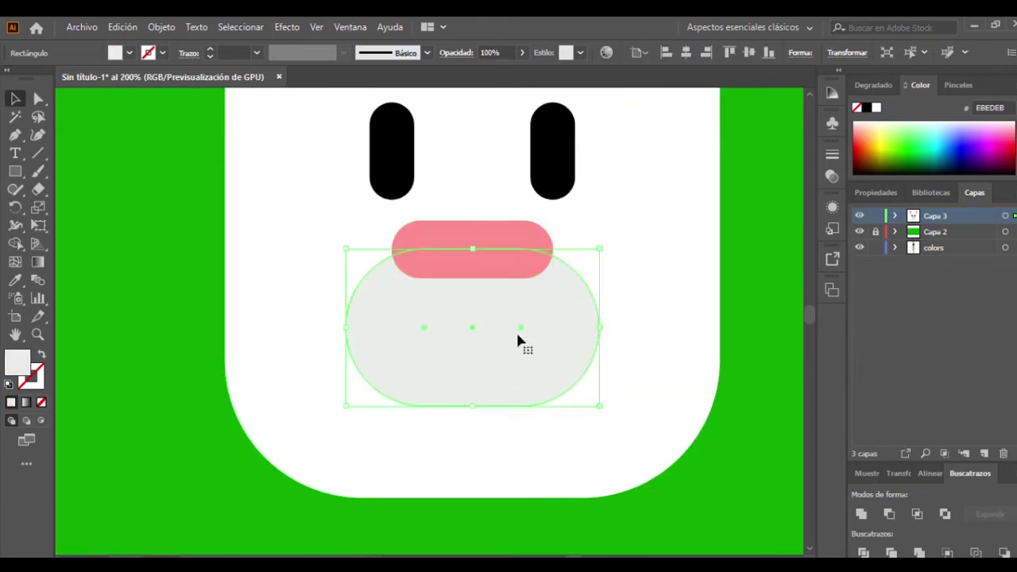
{"action": "left_click", "coordinate": [437, 245]}
{"action": "left_click_drag", "start_coordinate": [552, 221], "coordinate": [528, 221]}
{"action": "key", "text": "Delete"}
{"action": "key", "text": "m"}
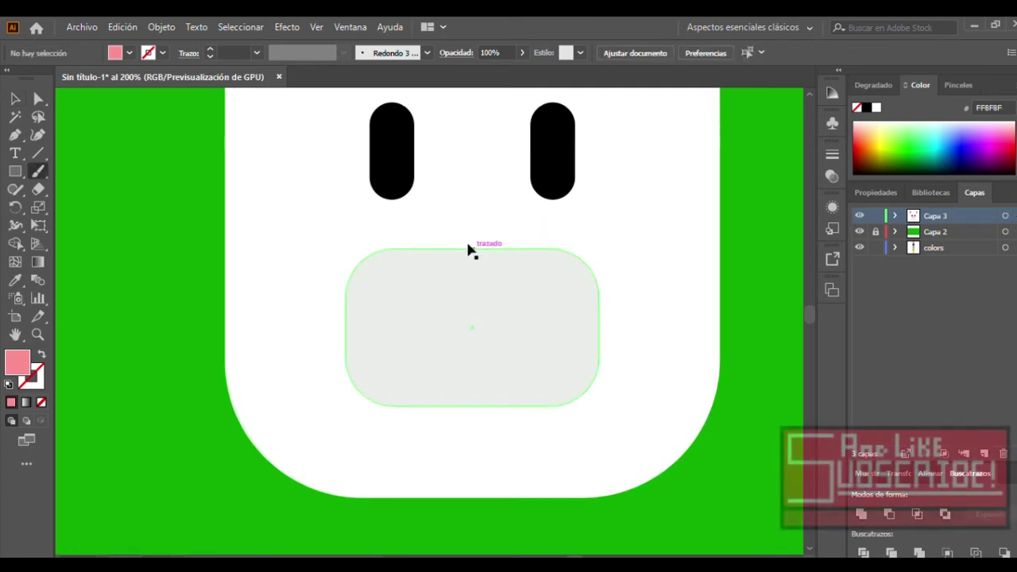
{"action": "mouse_move", "coordinate": [473, 251]}
{"action": "left_mouse_down"}
{"action": "mouse_move", "coordinate": [511, 261]}
{"action": "mouse_move", "coordinate": [325, 251]}
{"action": "left_mouse_up"}
{"action": "key", "text": "a"}
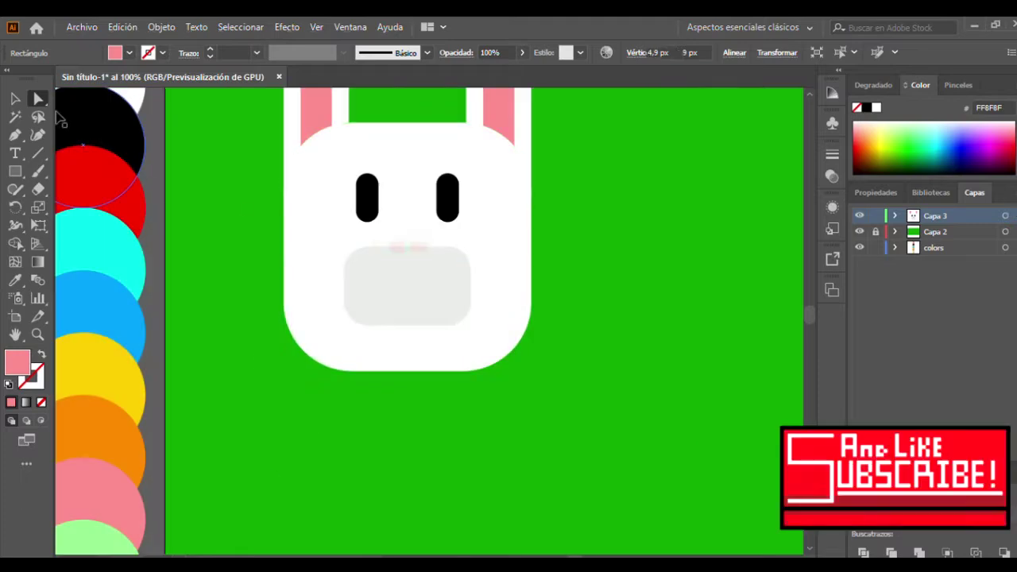
{"action": "scroll", "coordinate": [448, 370], "scroll_direction": "down", "scroll_amount": 5, "text": "alt"}
{"action": "scroll", "coordinate": [447, 371], "scroll_direction": "up", "scroll_amount": 4, "text": "alt"}
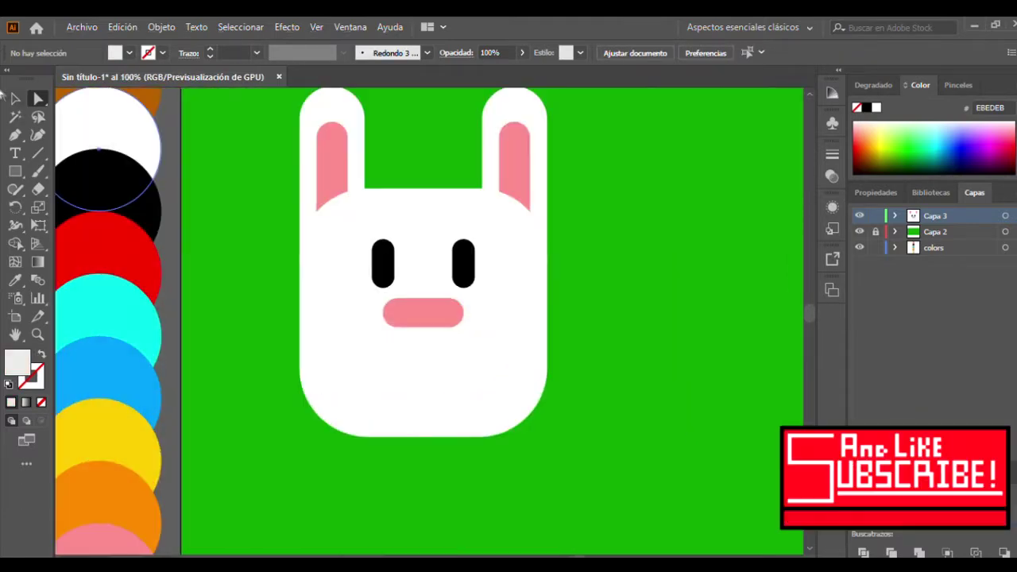
{"action": "key", "text": "v"}
{"action": "left_click", "coordinate": [445, 364]}
Draw a muzzle rectangle over the lower face with rounded bottom corners, starting below the eyes.
{"action": "left_click", "coordinate": [451, 395]}
{"action": "scroll", "coordinate": [477, 239], "scroll_direction": "down", "scroll_amount": 4, "text": "alt"}
{"action": "scroll", "coordinate": [374, 358], "scroll_direction": "up", "scroll_amount": 6, "text": "alt"}
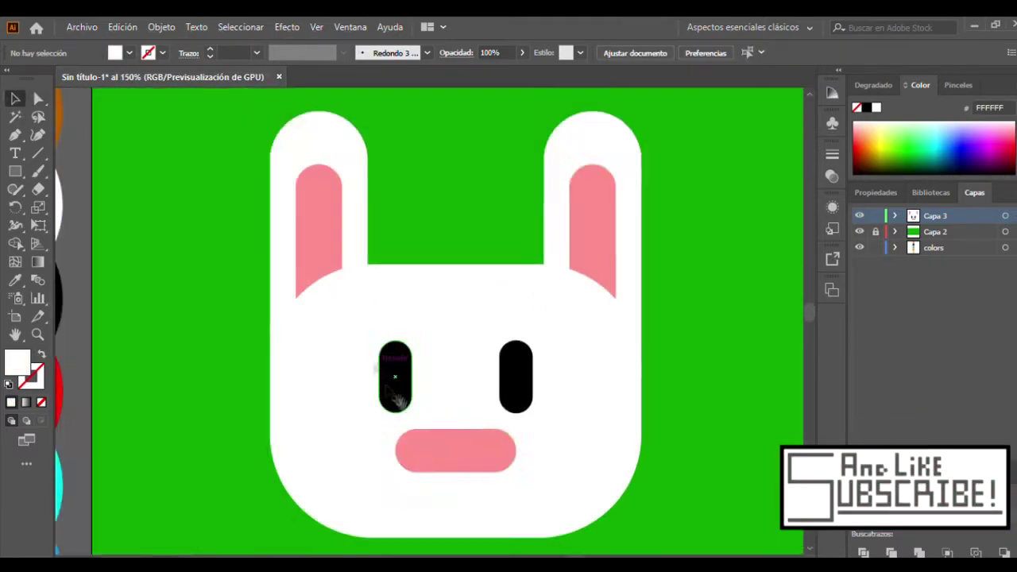
{"action": "left_click_drag", "start_coordinate": [246, 279], "coordinate": [618, 445]}
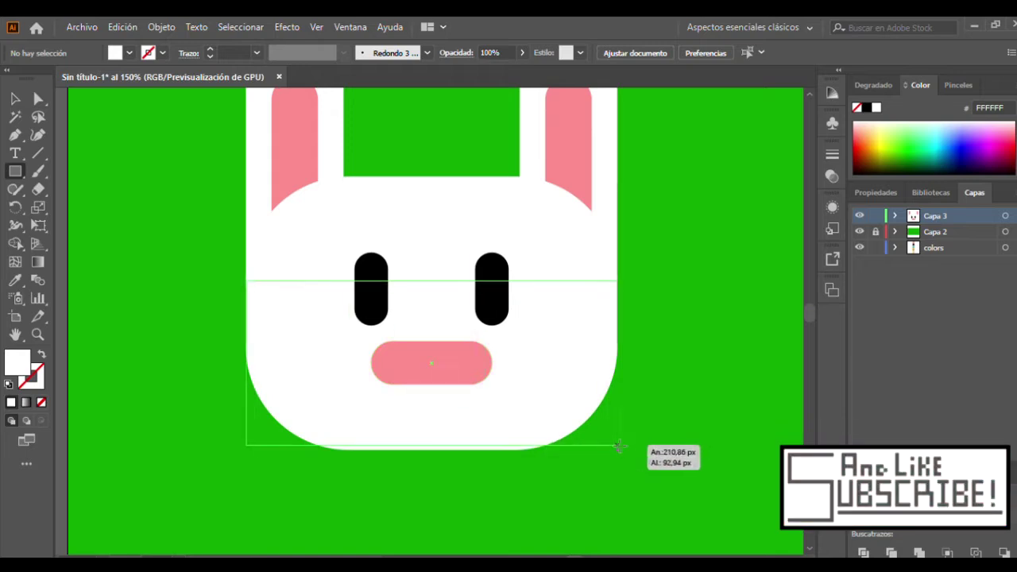
{"action": "left_click_drag", "start_coordinate": [432, 445], "coordinate": [432, 450]}
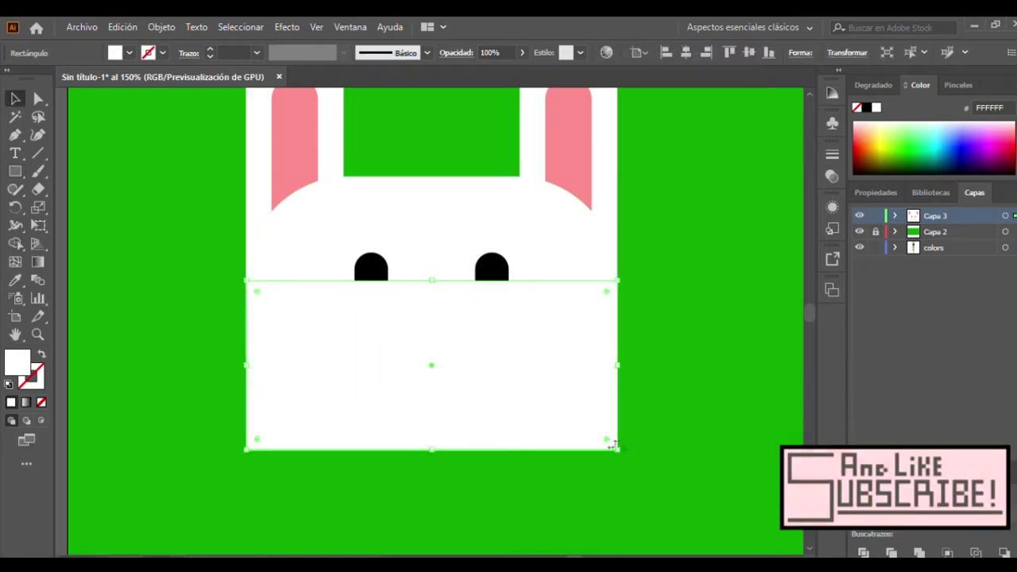
{"action": "key", "text": "a"}
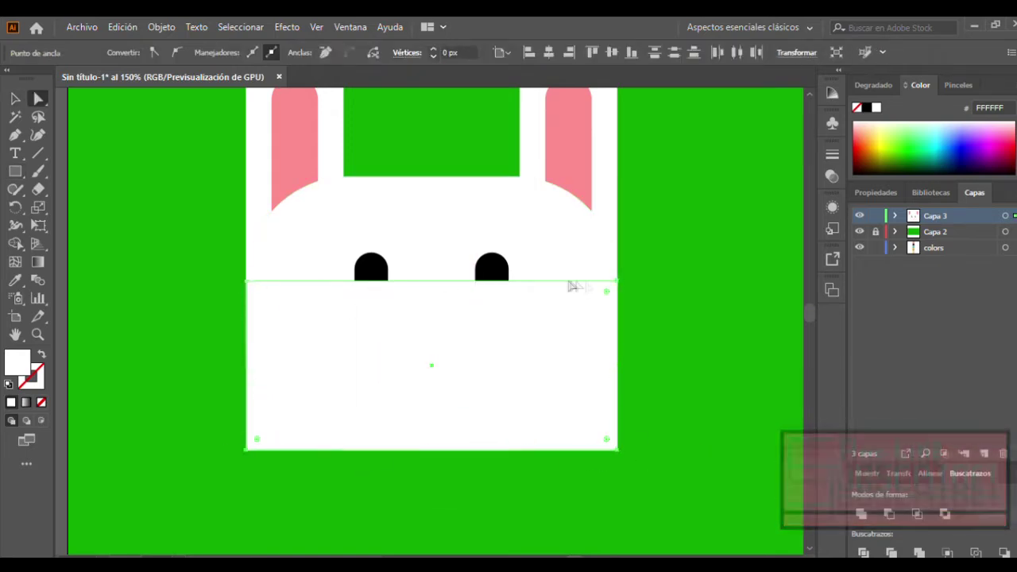
{"action": "left_click_drag", "start_coordinate": [607, 439], "coordinate": [535, 388]}
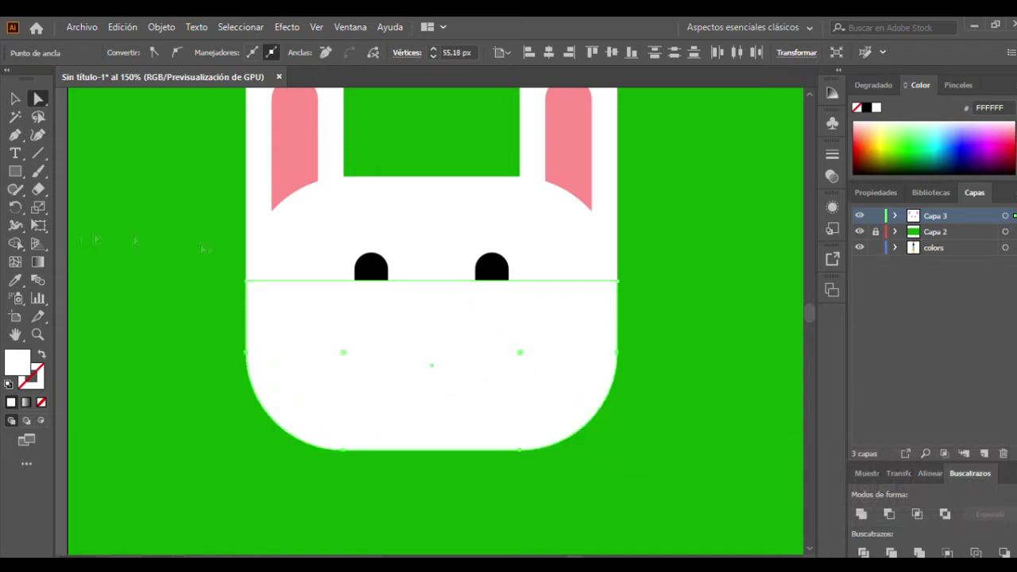
{"action": "key", "text": "v"}
{"action": "left_click_drag", "start_coordinate": [432, 279], "coordinate": [431, 312]}
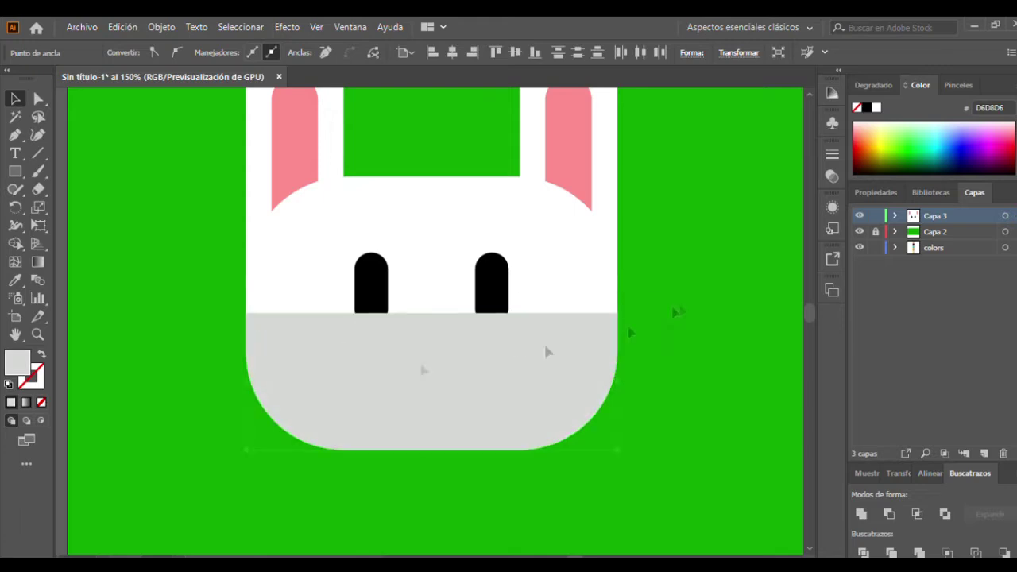
{"action": "scroll", "coordinate": [431, 318], "scroll_direction": "up", "scroll_amount": 2}
{"action": "scroll", "coordinate": [618, 397], "scroll_direction": "down", "scroll_amount": 3}
{"action": "left_click_drag", "start_coordinate": [572, 391], "coordinate": [585, 392]}
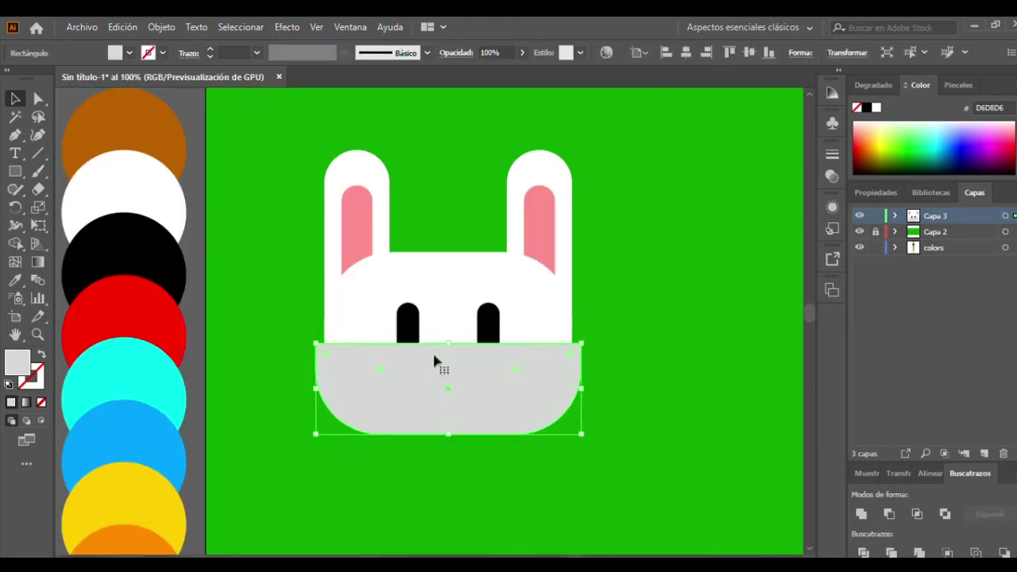
Draw a small nose rectangle under the eyes and fill the grey lower face white.
{"action": "scroll", "coordinate": [440, 349], "scroll_direction": "up", "scroll_amount": 3}
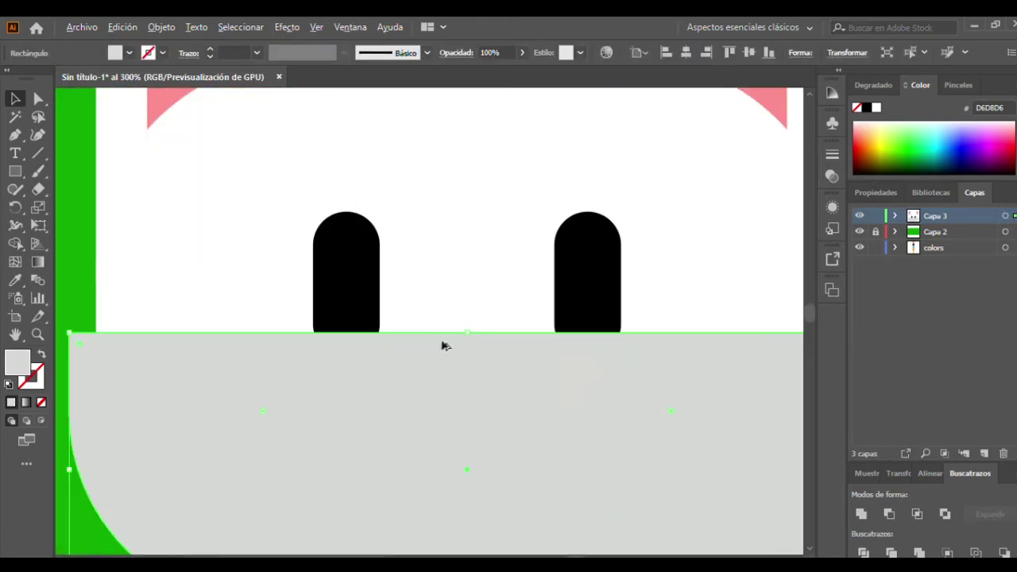
{"action": "left_click", "coordinate": [64, 314]}
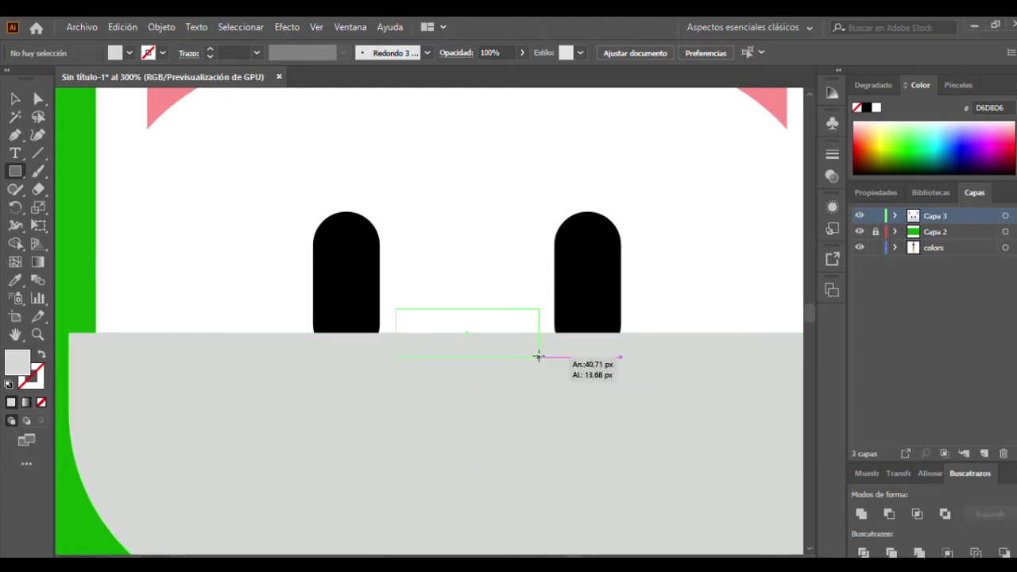
{"action": "left_click_drag", "start_coordinate": [539, 356], "coordinate": [548, 358]}
{"action": "scroll", "coordinate": [548, 358], "scroll_direction": "down", "scroll_amount": 2}
{"action": "key", "text": "i"}
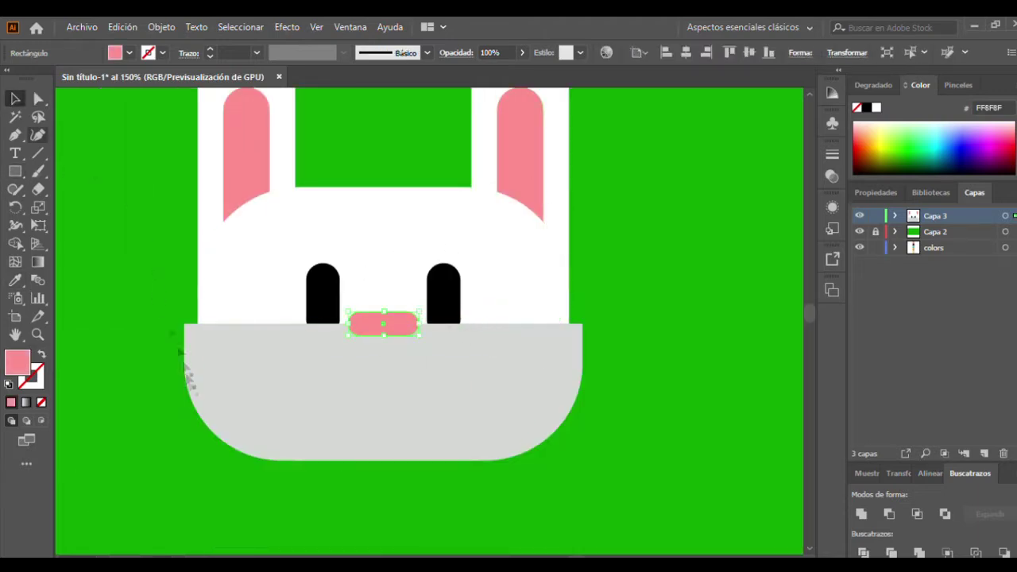
{"action": "left_click", "coordinate": [227, 250]}
{"action": "key", "text": "v"}
{"action": "scroll", "coordinate": [363, 431], "scroll_direction": "down", "scroll_amount": 4}
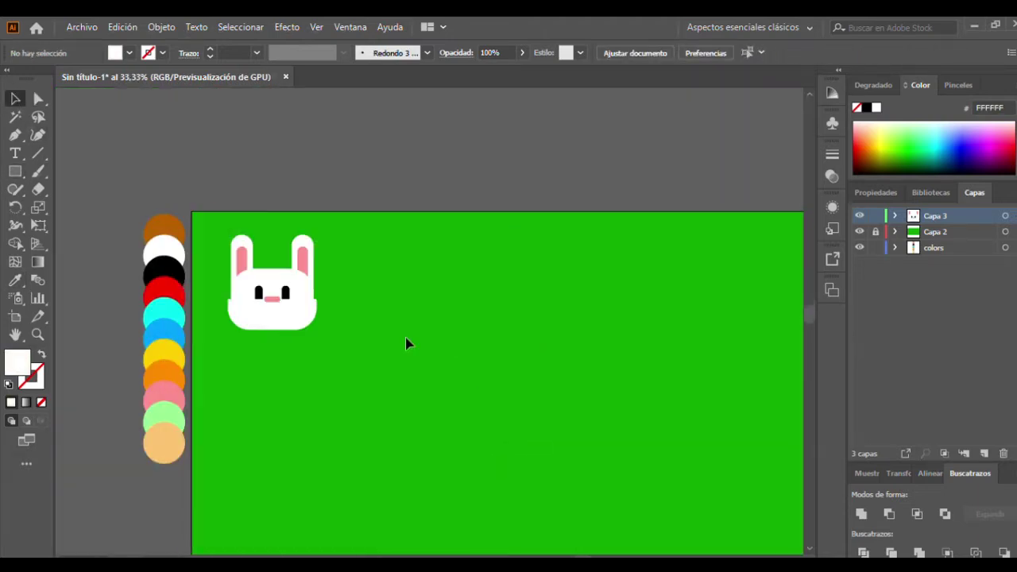
Draw a white rectangle below the bunny.
{"action": "scroll", "coordinate": [556, 268], "scroll_direction": "up", "scroll_amount": 2}
{"action": "left_click_drag", "start_coordinate": [556, 268], "coordinate": [555, 205]}
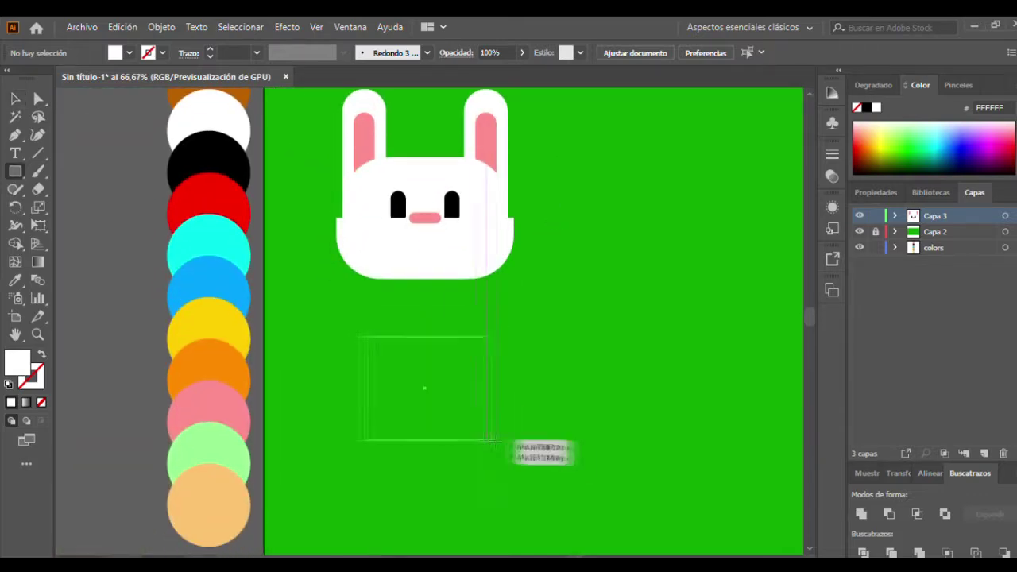
{"action": "left_click_drag", "start_coordinate": [493, 439], "coordinate": [508, 442]}
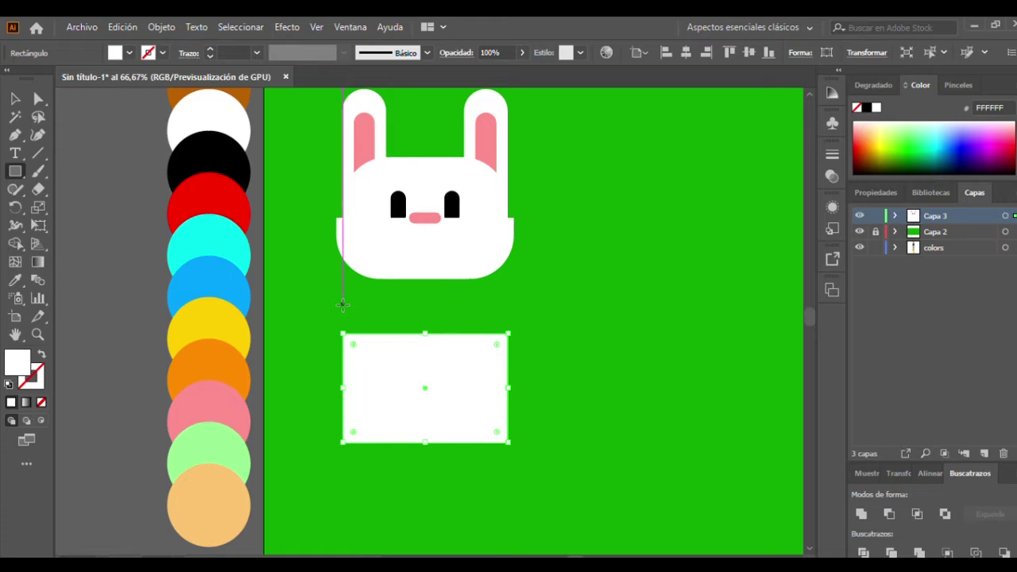
{"action": "key", "text": "v"}
{"action": "left_click", "coordinate": [343, 305]}
{"action": "scroll", "coordinate": [376, 279], "scroll_direction": "up", "scroll_amount": 2}
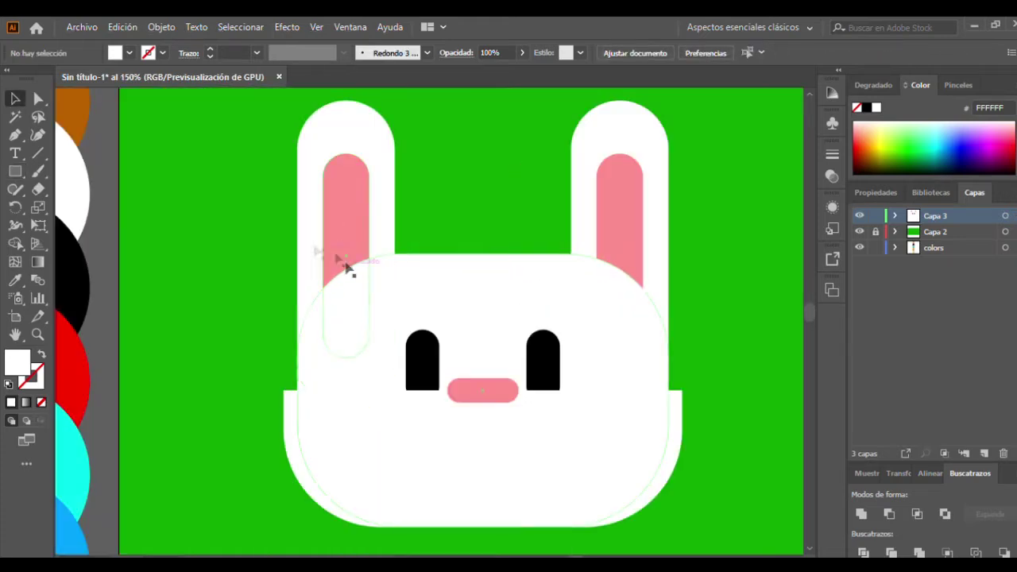
Draw a grey circle over the bunny's left side and adjust its stacking order against the head.
{"action": "left_click_drag", "start_coordinate": [337, 316], "coordinate": [367, 352]}
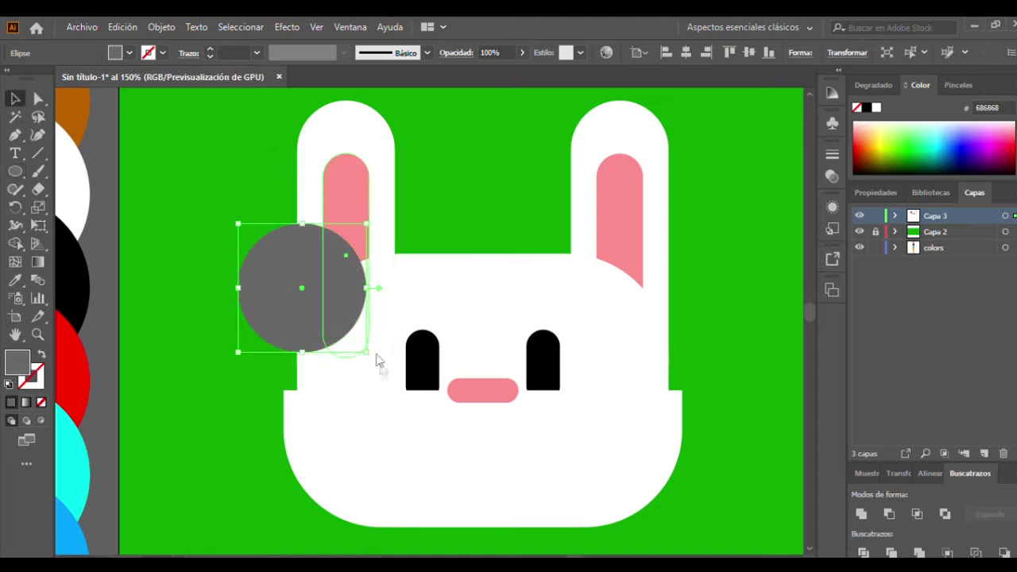
{"action": "left_click", "coordinate": [268, 264]}
{"action": "key", "text": "ctrl+shift+bracketleft"}
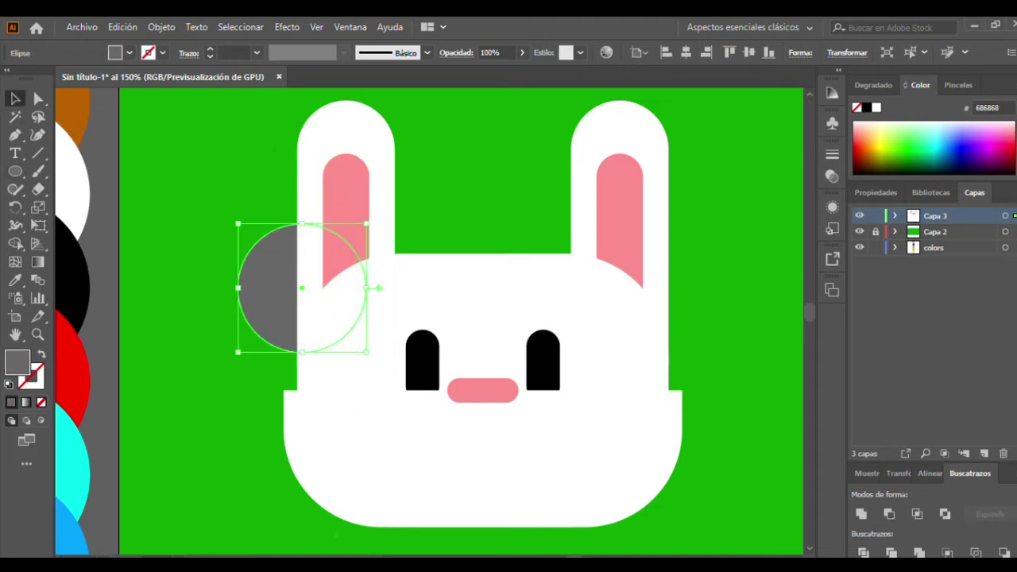
{"action": "key", "text": "ctrl+z"}
{"action": "key", "text": "ctrl+z"}
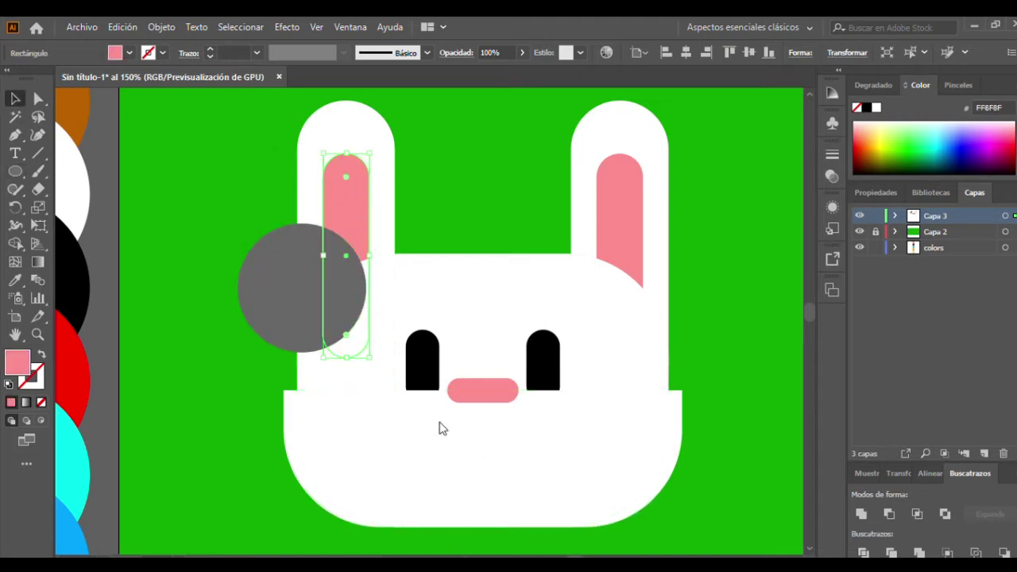
{"action": "left_click_drag", "start_coordinate": [402, 322], "coordinate": [567, 406]}
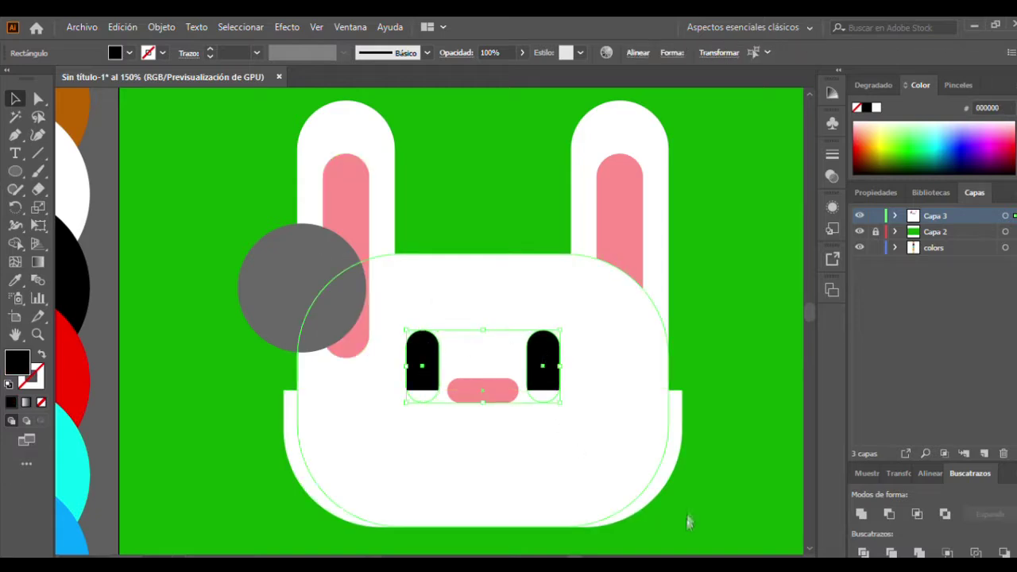
{"action": "left_click", "coordinate": [407, 278]}
{"action": "key", "text": "ctrl+shift+bracketright"}
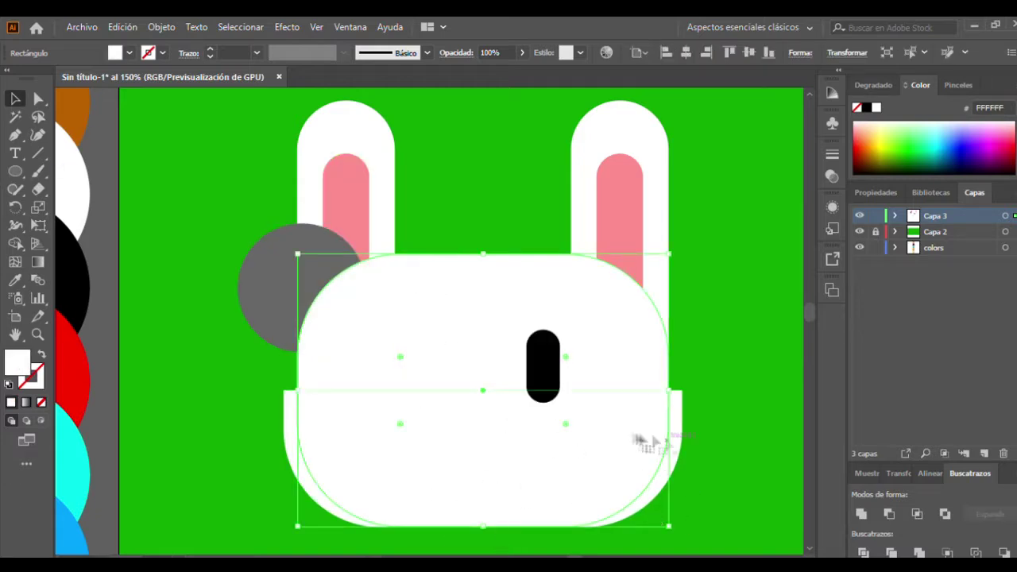
{"action": "key", "text": "ctrl+z"}
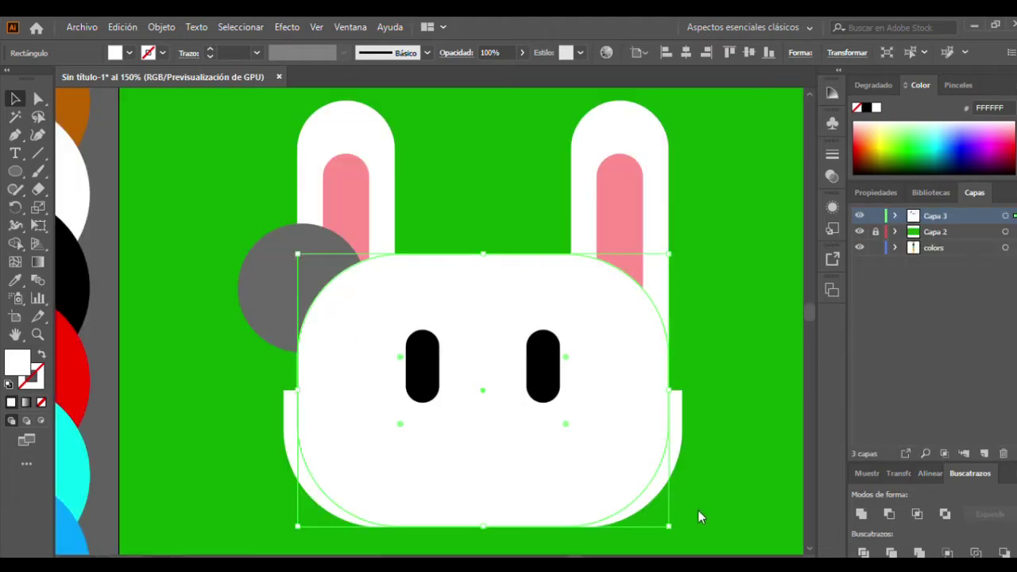
{"action": "key", "text": "ctrl+z"}
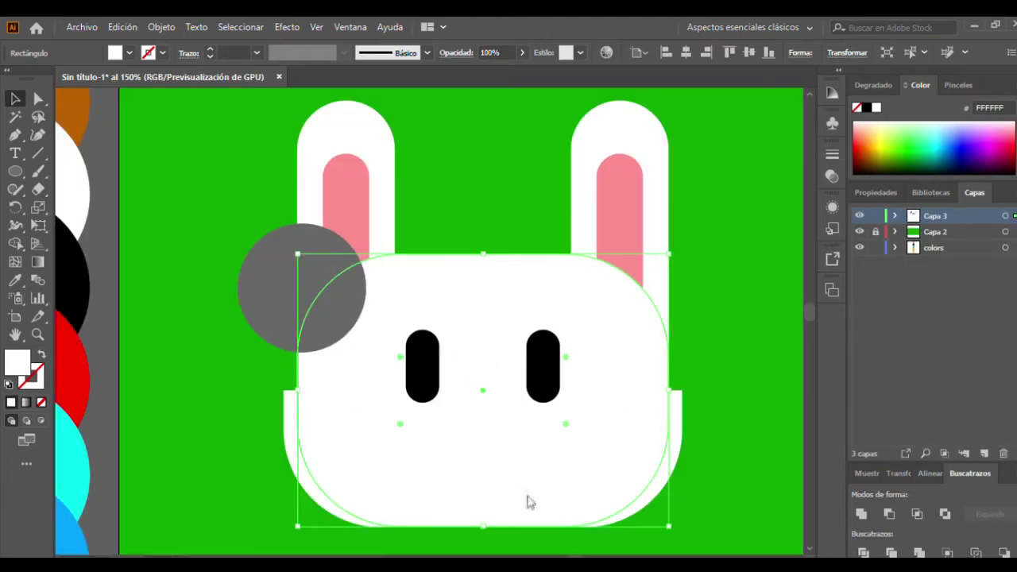
{"action": "key", "text": "ctrl+z"}
{"action": "key", "text": "ctrl+z"}
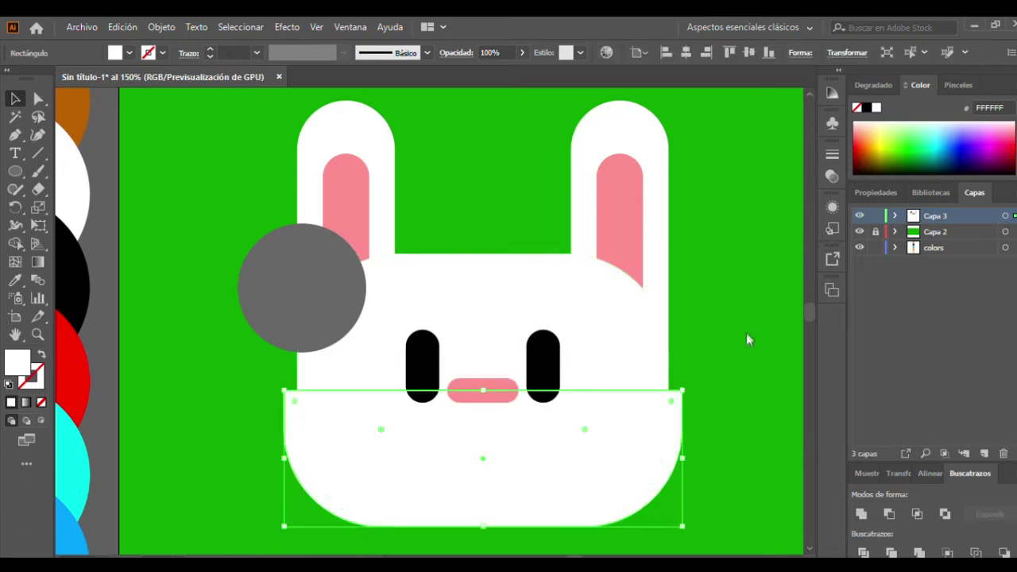
{"action": "key", "text": "ctrl+z"}
Trim away the part of the grey circle outside the head with the Shape Builder.
{"action": "scroll", "coordinate": [365, 261], "scroll_direction": "up", "scroll_amount": 1}
{"action": "left_click_drag", "start_coordinate": [227, 198], "coordinate": [502, 365]}
{"action": "key", "text": "shift+m"}
{"action": "left_click", "coordinate": [209, 238], "text": "alt"}
Move the grey half-circle lower on the head's left edge and trim it with the Shape Builder.
{"action": "key", "text": "v"}
{"action": "left_click", "coordinate": [129, 204]}
{"action": "left_click", "coordinate": [347, 218]}
{"action": "key", "text": "ctrl+1"}
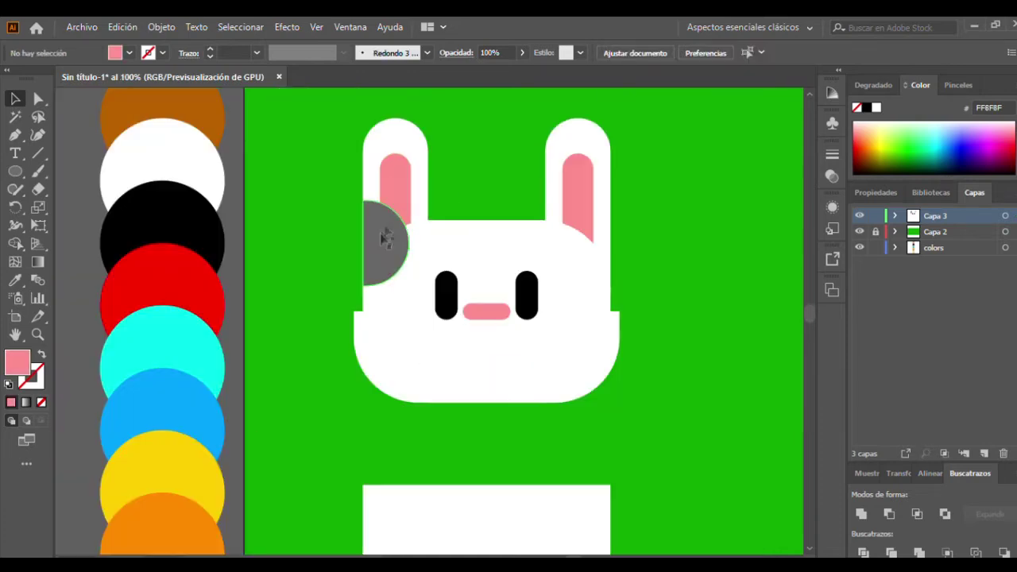
{"action": "left_click_drag", "start_coordinate": [377, 257], "coordinate": [358, 325]}
{"action": "left_click_drag", "start_coordinate": [271, 252], "coordinate": [472, 465]}
{"action": "key", "text": "shift+m"}
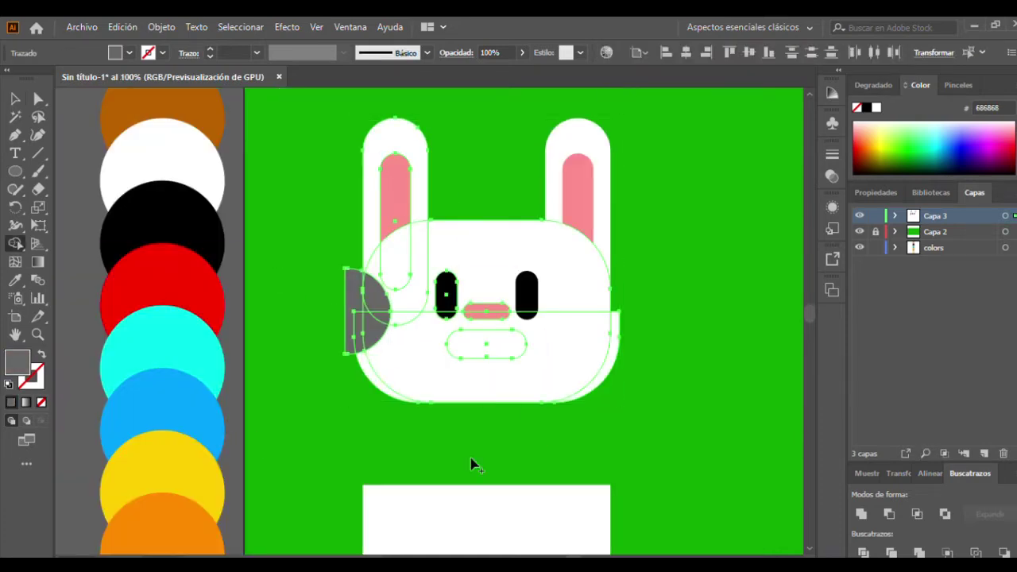
{"action": "key", "text": "v"}
{"action": "key", "text": "ctrl+shift+a"}
Draw a grey circle at the top of the head and trim it to the head outline.
{"action": "left_click_drag", "start_coordinate": [443, 266], "coordinate": [374, 279]}
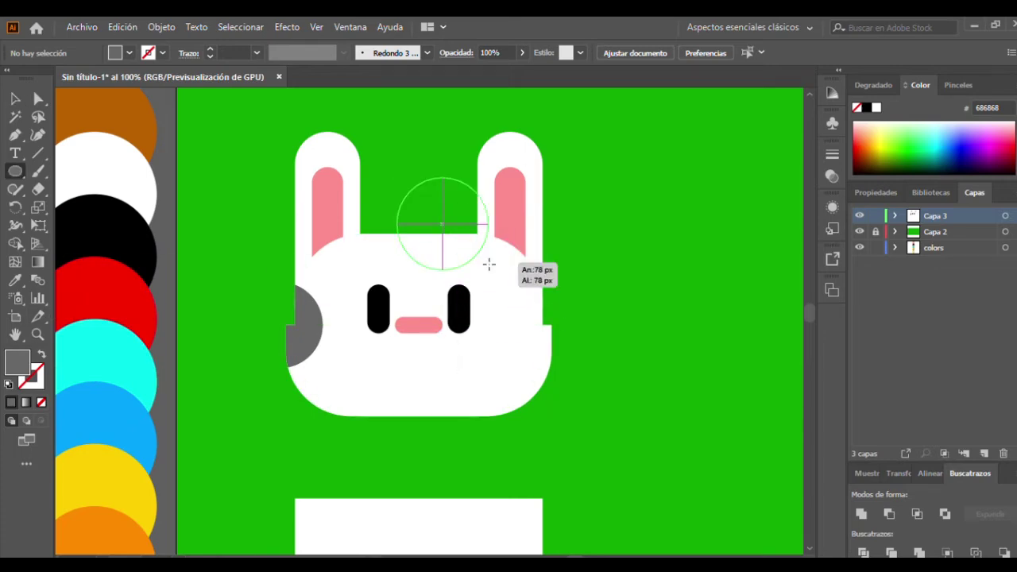
{"action": "left_click_drag", "start_coordinate": [446, 225], "coordinate": [488, 263]}
{"action": "key", "text": "v"}
{"action": "key", "text": "ctrl+a"}
{"action": "key", "text": "shift+m"}
{"action": "key", "text": "v"}
{"action": "key", "text": "ctrl+shift+a"}
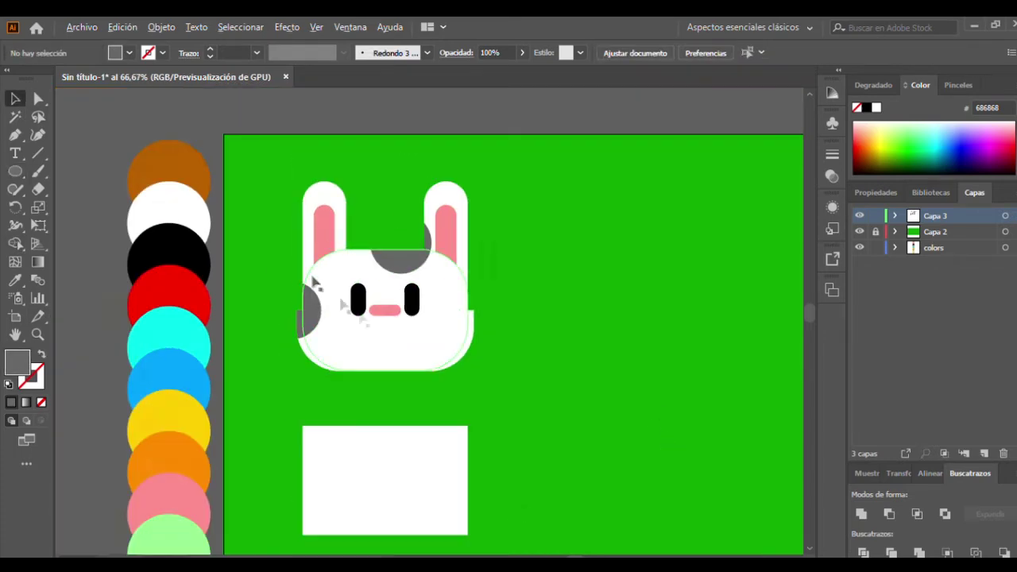
{"action": "scroll", "coordinate": [631, 326], "scroll_direction": "down", "scroll_amount": 2}
{"action": "scroll", "coordinate": [565, 297], "scroll_direction": "up", "scroll_amount": 3}
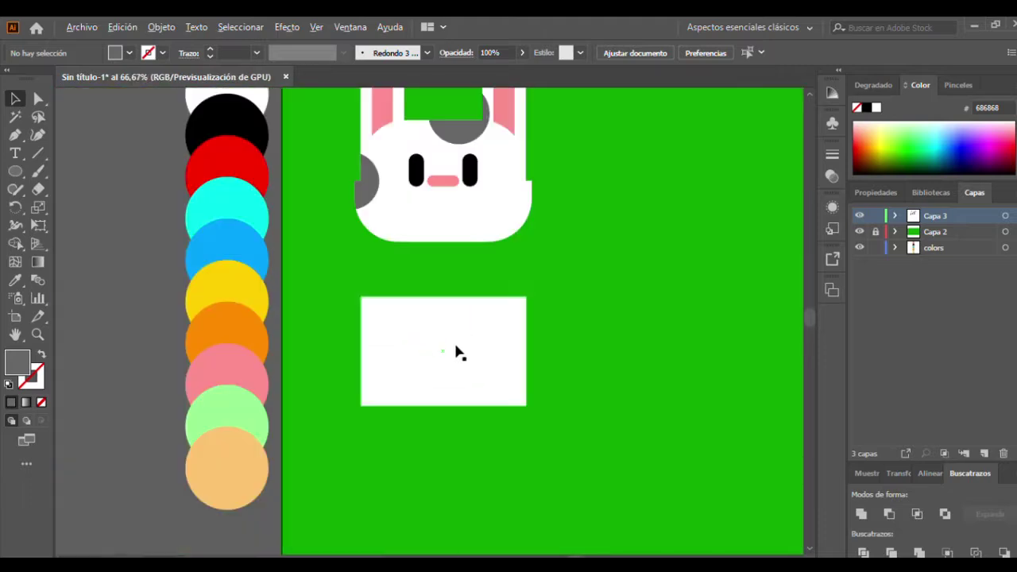
Shorten the white rectangle below the bunny and round its corners.
{"action": "scroll", "coordinate": [456, 352], "scroll_direction": "up", "scroll_amount": 3}
{"action": "left_click", "coordinate": [422, 232]}
{"action": "left_click_drag", "start_coordinate": [422, 232], "coordinate": [434, 314]}
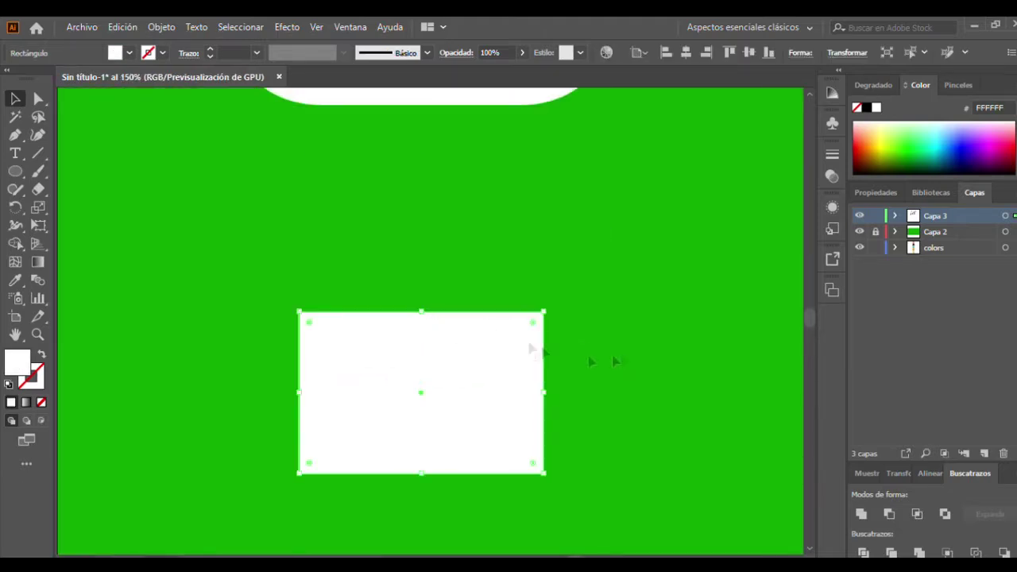
{"action": "key", "text": "a"}
{"action": "left_click_drag", "start_coordinate": [521, 332], "coordinate": [522, 357]}
{"action": "scroll", "coordinate": [350, 302], "scroll_direction": "up", "scroll_amount": 1}
{"action": "left_click", "coordinate": [685, 380]}
Draw a second rounded rectangle, enlarge it and position it on top of the first.
{"action": "key", "text": "m"}
{"action": "left_click_drag", "start_coordinate": [421, 381], "coordinate": [521, 474]}
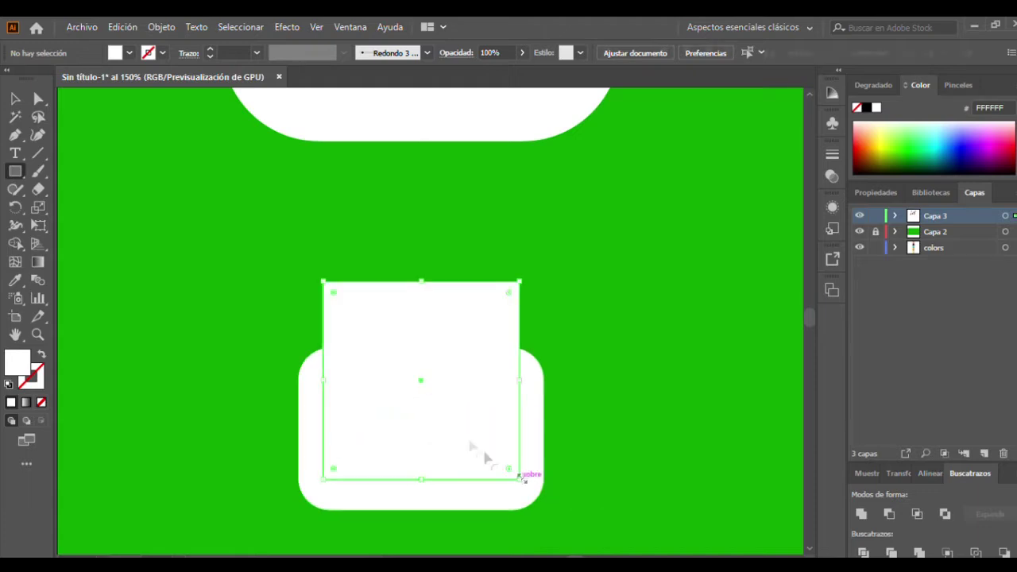
{"action": "key", "text": "a"}
{"action": "left_click_drag", "start_coordinate": [477, 329], "coordinate": [477, 330]}
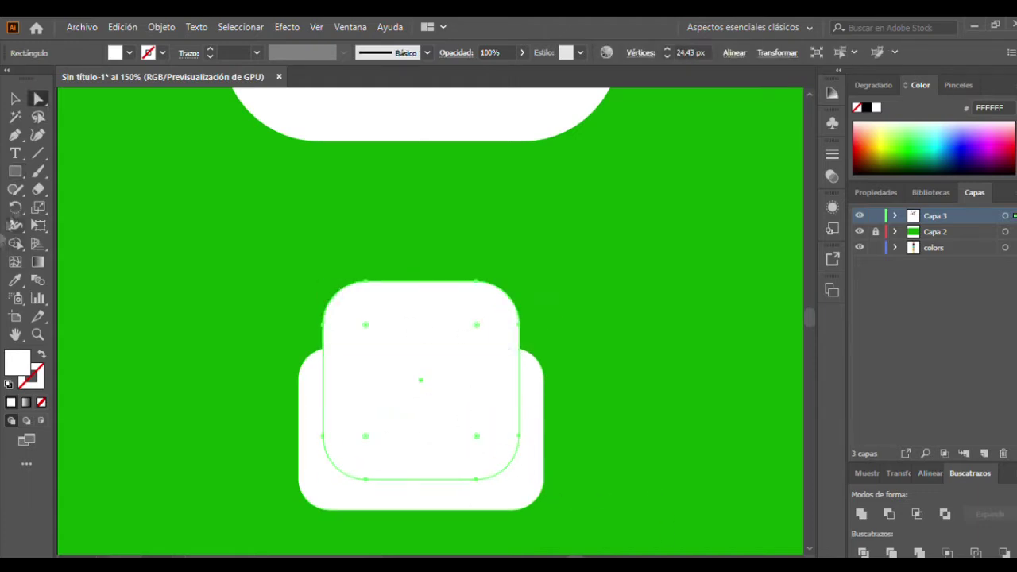
{"action": "left_click", "coordinate": [16, 99]}
{"action": "key", "text": "ctrl+minus"}
{"action": "key", "text": "ctrl+minus"}
{"action": "key", "text": "ctrl+minus"}
{"action": "left_click_drag", "start_coordinate": [498, 433], "coordinate": [557, 489]}
{"action": "left_click_drag", "start_coordinate": [477, 434], "coordinate": [475, 432]}
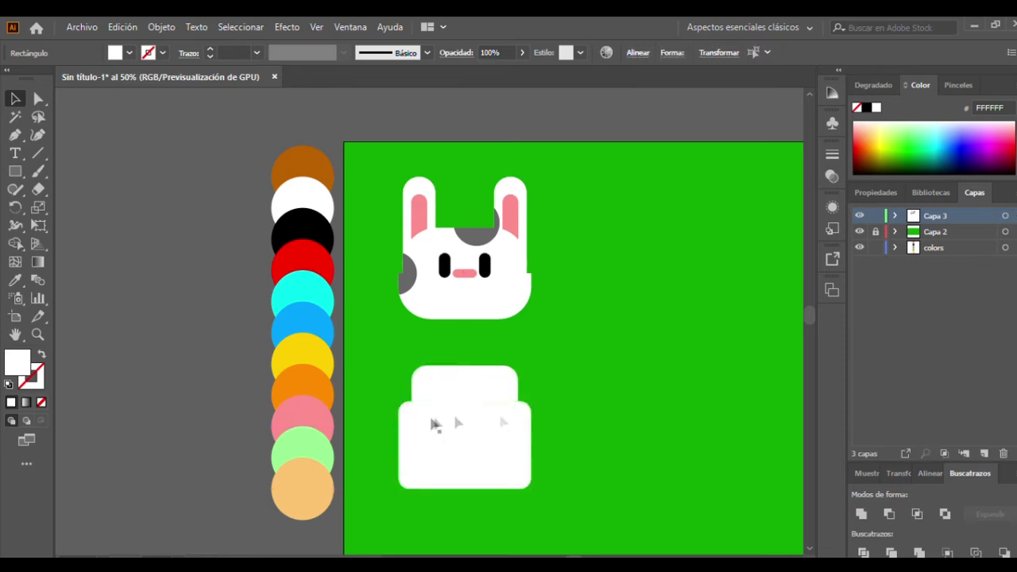
{"action": "scroll", "coordinate": [451, 415], "scroll_direction": "up", "scroll_amount": 2}
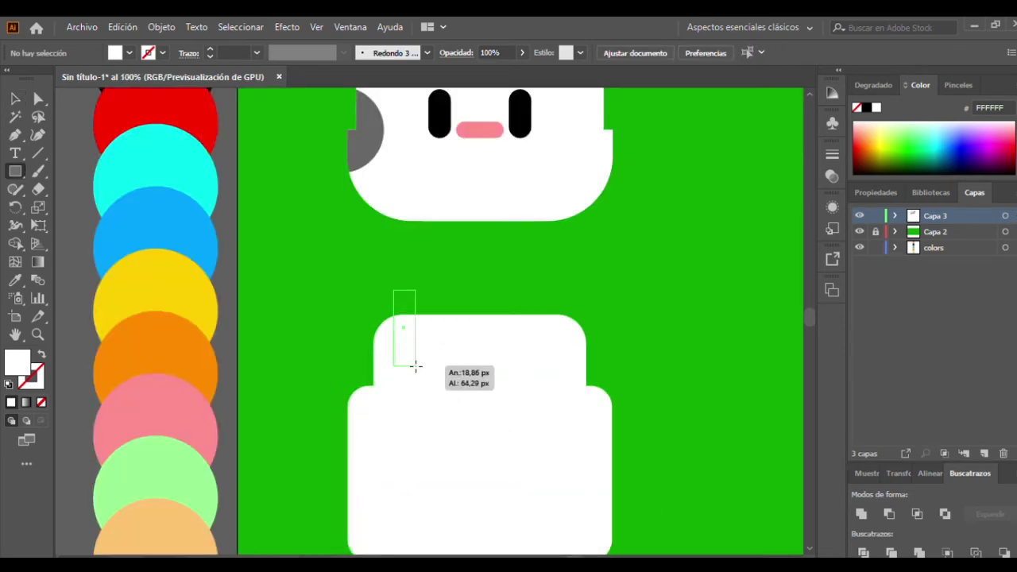
Draw a narrow tab on top of the new head and Alt-drag a copy to the right.
{"action": "left_click_drag", "start_coordinate": [406, 328], "coordinate": [417, 364]}
{"action": "key", "text": "v"}
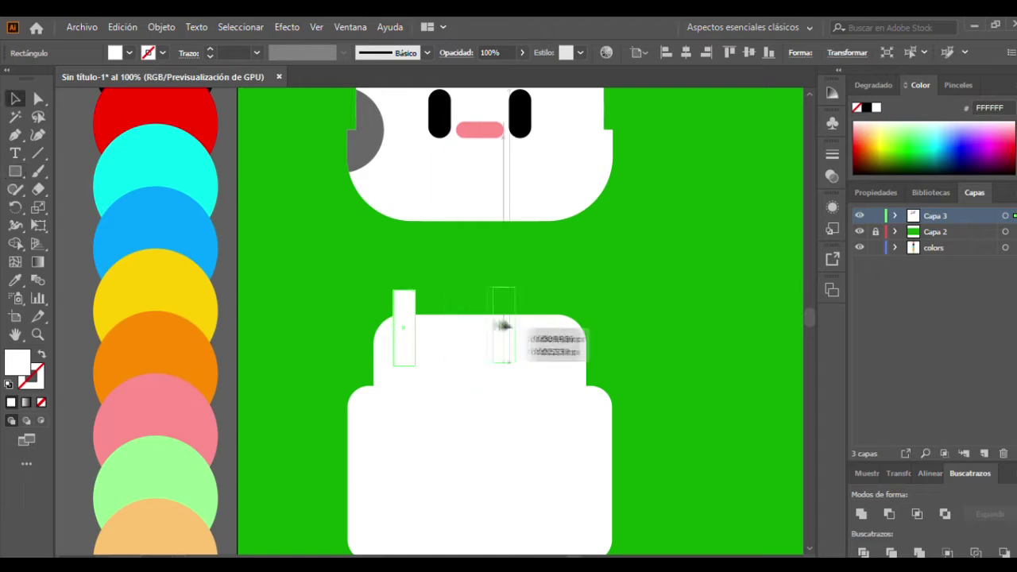
{"action": "left_click_drag", "start_coordinate": [399, 328], "coordinate": [547, 329]}
{"action": "left_click", "coordinate": [398, 296], "text": "shift"}
{"action": "left_click", "coordinate": [413, 357]}
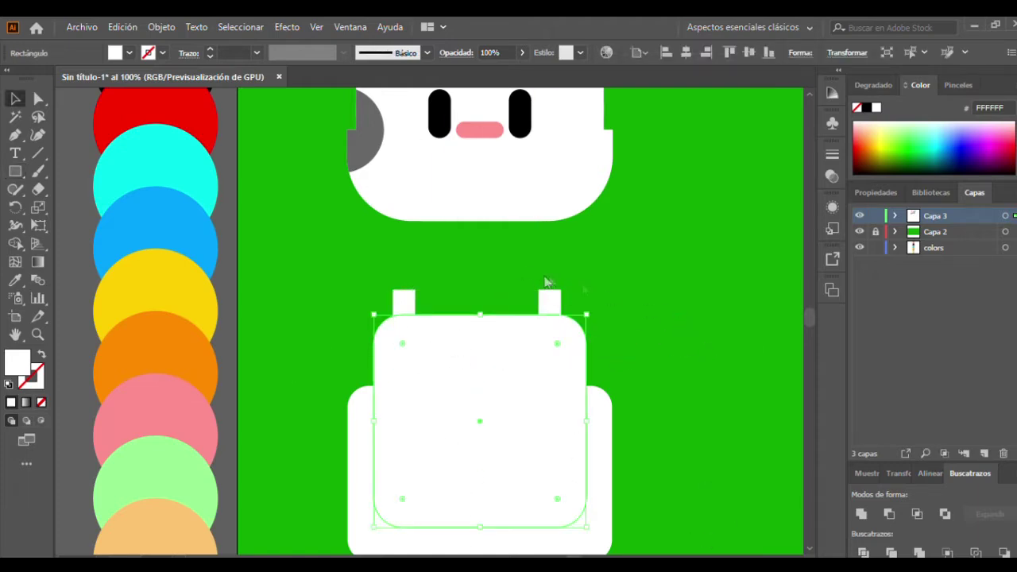
{"action": "left_click", "coordinate": [600, 445]}
{"action": "scroll", "coordinate": [477, 318], "scroll_direction": "up", "scroll_amount": 2}
Sample a swatch colour onto the bottom rectangle with the Eyedropper.
{"action": "key", "text": "i"}
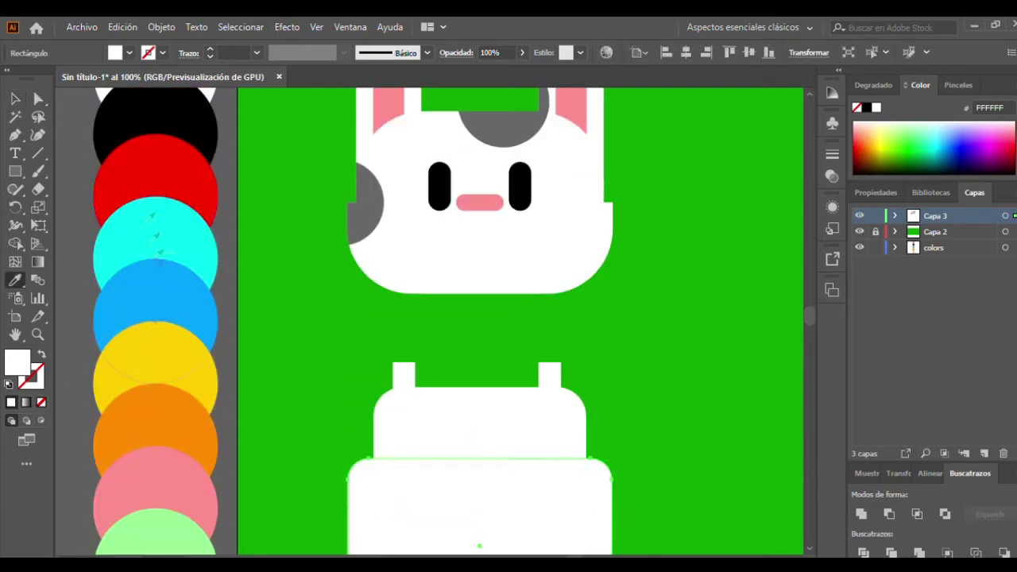
{"action": "left_click", "coordinate": [155, 127]}
{"action": "left_click", "coordinate": [367, 203]}
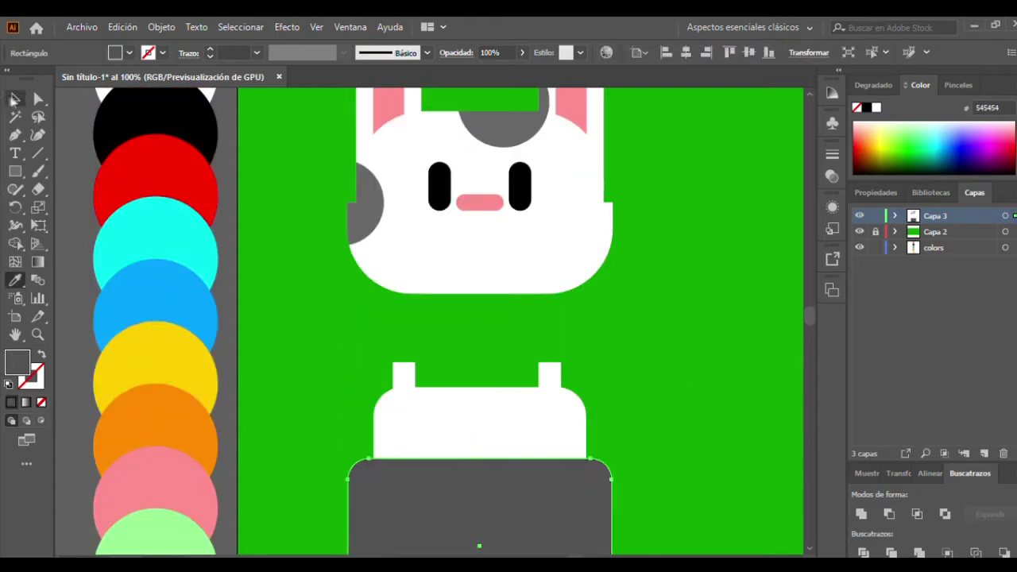
{"action": "key", "text": "v"}
{"action": "scroll", "coordinate": [473, 343], "scroll_direction": "down", "scroll_amount": 3}
Round the top corners of both narrow tabs.
{"action": "key", "text": "ctrl+plus"}
{"action": "left_click", "coordinate": [345, 238]}
{"action": "key", "text": "a"}
{"action": "left_click_drag", "start_coordinate": [685, 208], "coordinate": [354, 221]}
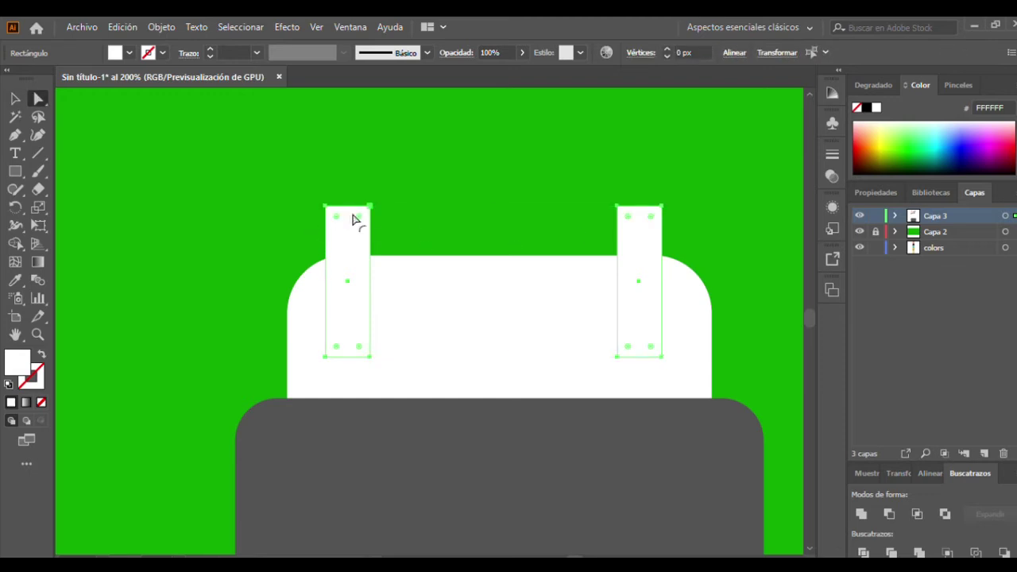
{"action": "left_click_drag", "start_coordinate": [324, 357], "coordinate": [627, 347]}
{"action": "left_click_drag", "start_coordinate": [651, 216], "coordinate": [685, 262]}
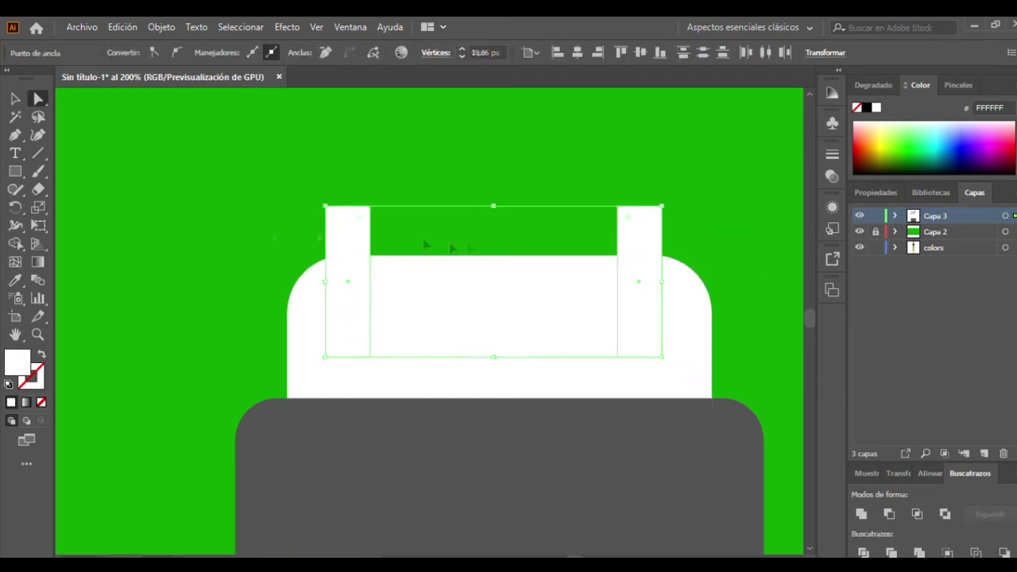
{"action": "key", "text": "ctrl+z"}
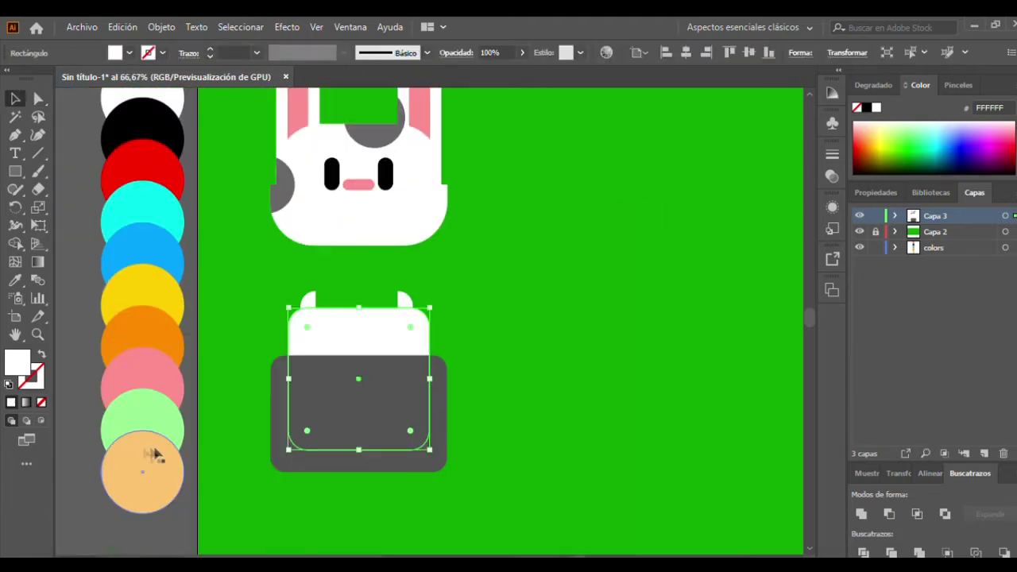
Fill the head light peach, the body darker peach, and both horns orange.
{"action": "left_click", "coordinate": [154, 454]}
{"action": "key", "text": "v"}
{"action": "left_click", "coordinate": [313, 398]}
{"action": "key", "text": "i"}
{"action": "left_click", "coordinate": [154, 317]}
{"action": "left_click", "coordinate": [143, 476]}
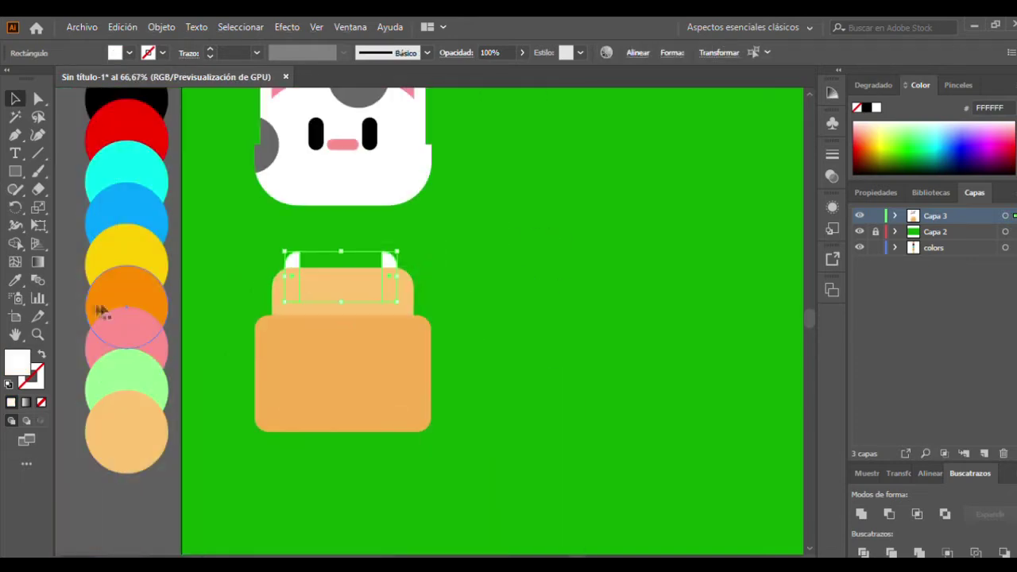
{"action": "left_click", "coordinate": [100, 311]}
{"action": "left_click", "coordinate": [14, 98]}
{"action": "scroll", "coordinate": [340, 341], "scroll_direction": "up", "scroll_amount": 3}
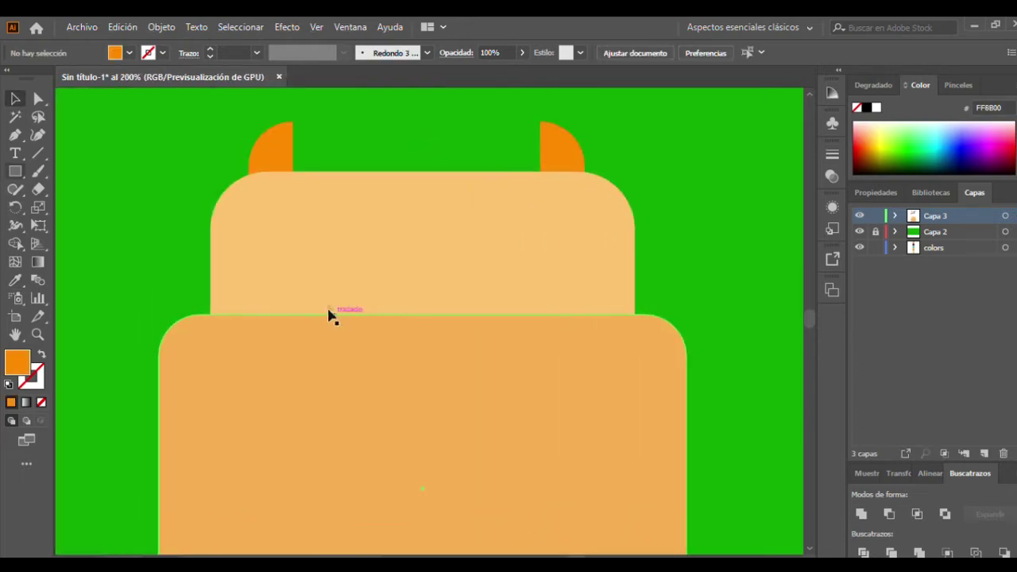
Draw an eye rectangle on the cow's head and place a duplicate just to its right.
{"action": "left_click_drag", "start_coordinate": [329, 400], "coordinate": [329, 400]}
{"action": "left_click", "coordinate": [15, 99]}
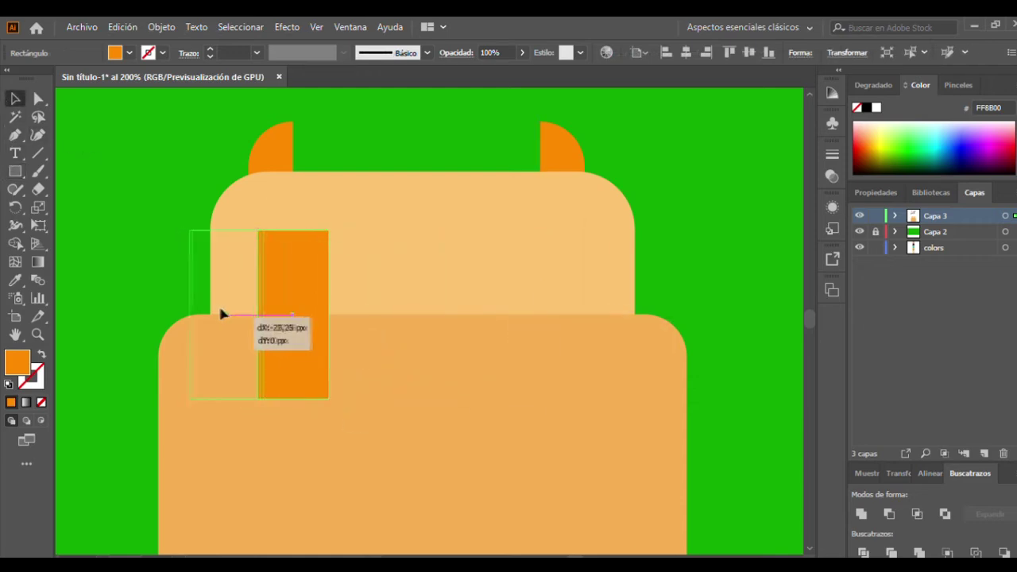
{"action": "mouse_move", "coordinate": [465, 308]}
{"action": "left_mouse_down"}
{"action": "mouse_move", "coordinate": [543, 314]}
{"action": "mouse_move", "coordinate": [329, 310]}
{"action": "left_mouse_up"}
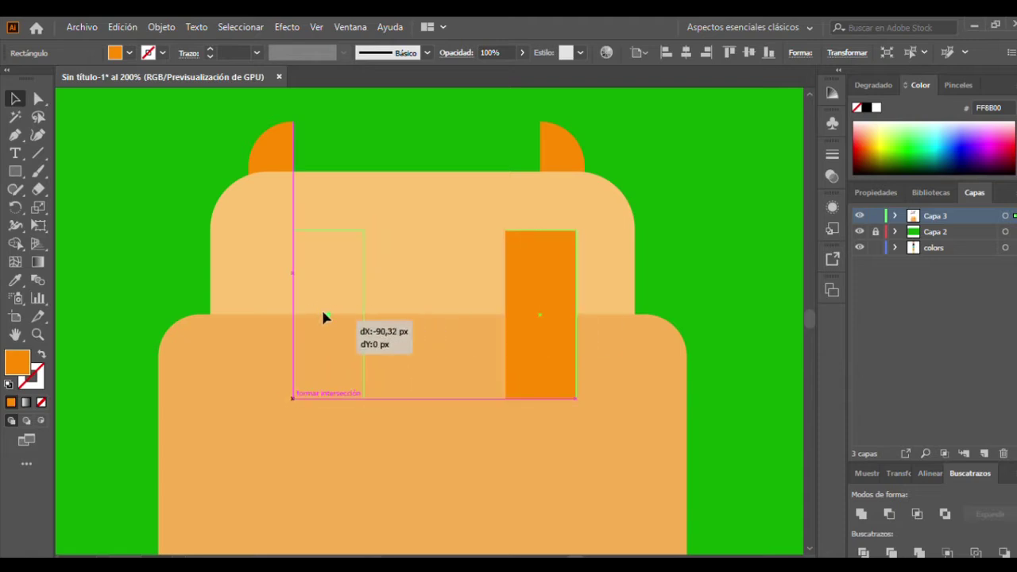
{"action": "left_click_drag", "start_coordinate": [534, 316], "coordinate": [498, 315]}
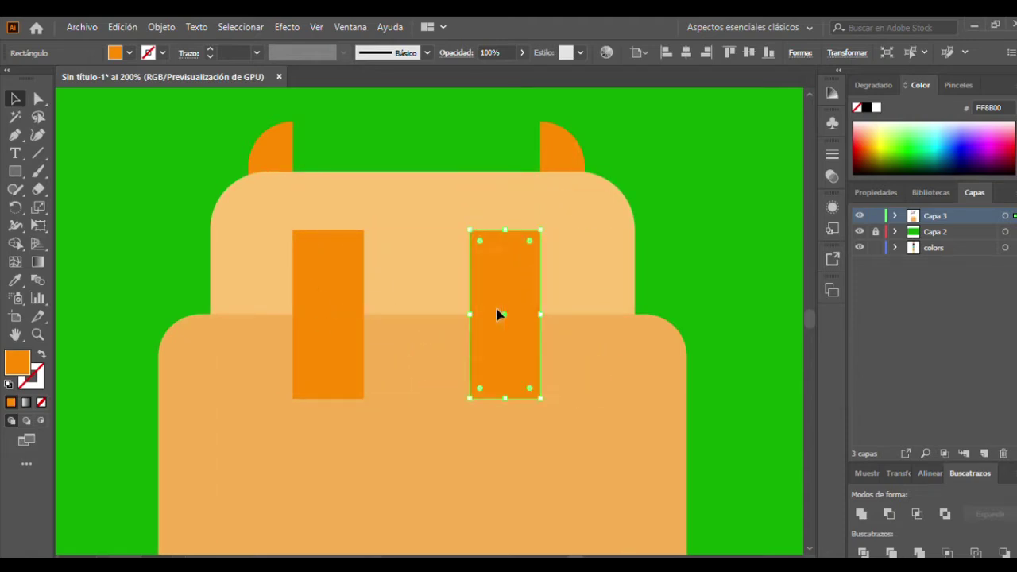
Bring the cow's body shape in front of both eye rectangles and reselect the eyes.
{"action": "left_click", "coordinate": [329, 318]}
{"action": "left_click", "coordinate": [513, 286], "text": "shift"}
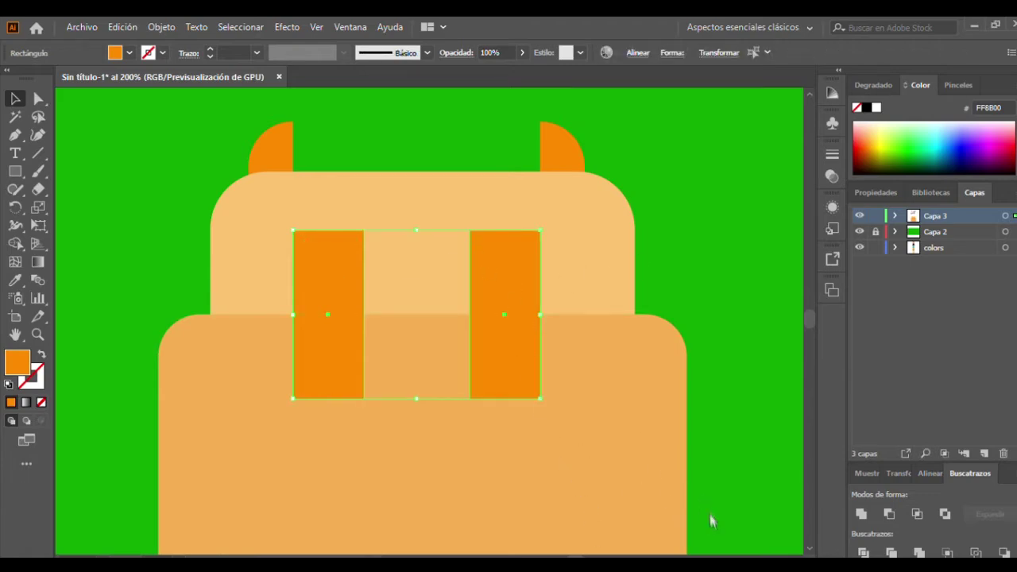
{"action": "left_click", "coordinate": [680, 397]}
{"action": "key", "text": "ctrl+shift+bracketright"}
{"action": "left_click", "coordinate": [346, 256]}
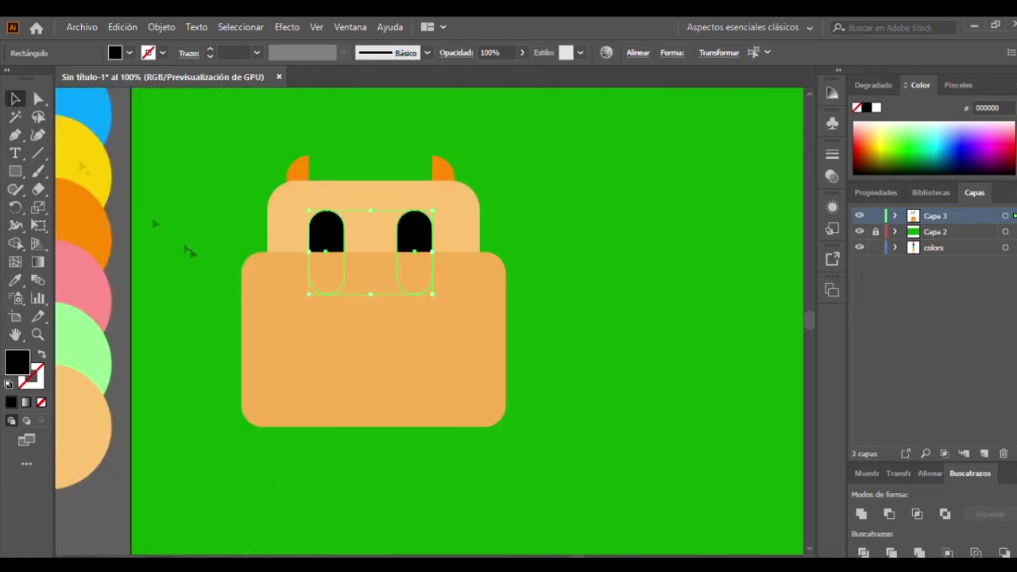
Draw an ear rectangle at the head's upper left, tilted about 35 degrees and filled with the head's peach.
{"action": "scroll", "coordinate": [374, 281], "scroll_direction": "up", "scroll_amount": 3}
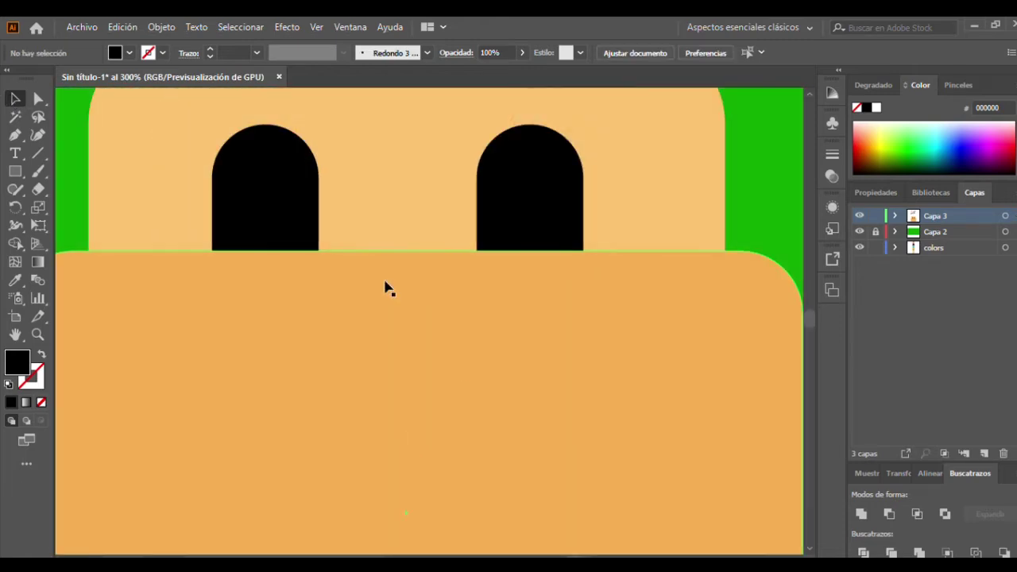
{"action": "scroll", "coordinate": [303, 277], "scroll_direction": "down", "scroll_amount": 3}
{"action": "scroll", "coordinate": [303, 276], "scroll_direction": "up", "scroll_amount": 3}
{"action": "key", "text": "l"}
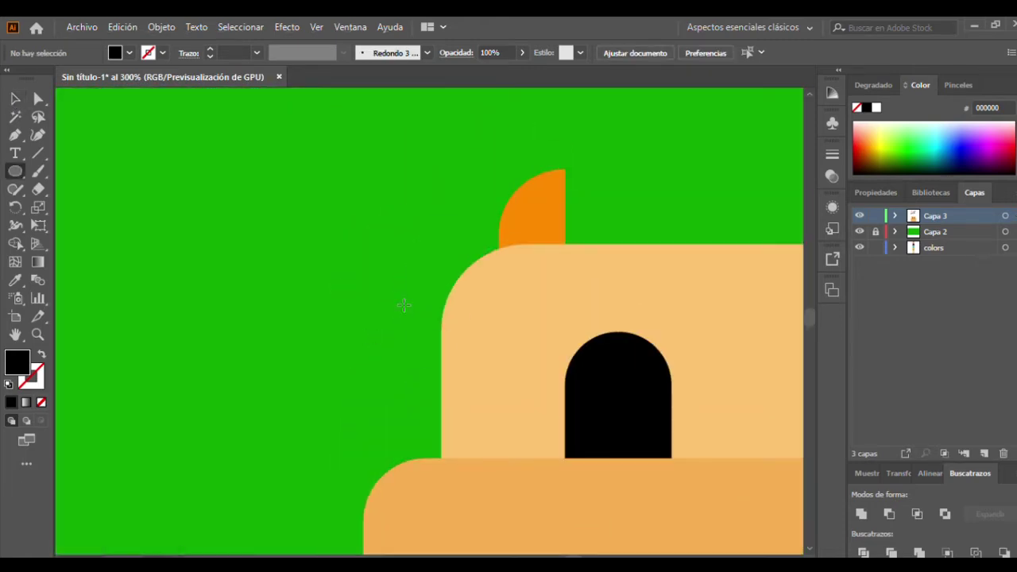
{"action": "key", "text": "m"}
{"action": "left_click_drag", "start_coordinate": [415, 283], "coordinate": [503, 327]}
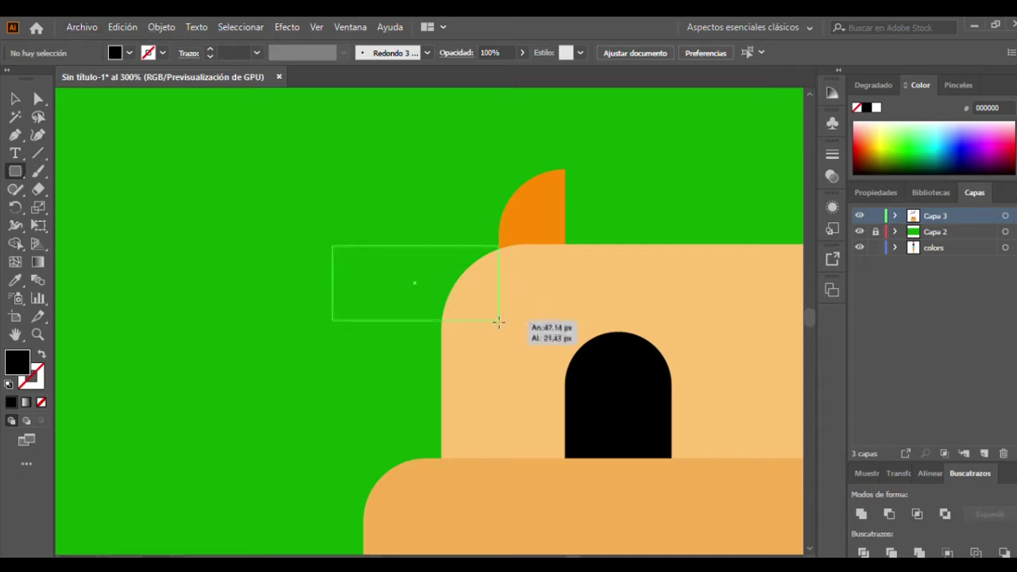
{"action": "left_click_drag", "start_coordinate": [413, 286], "coordinate": [425, 292]}
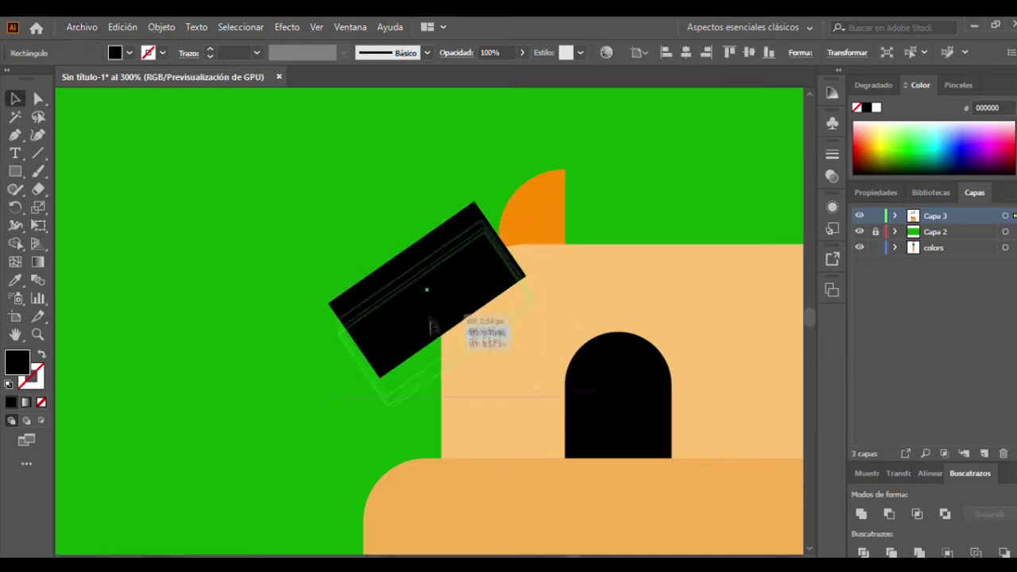
{"action": "left_click_drag", "start_coordinate": [517, 236], "coordinate": [436, 349]}
{"action": "key", "text": "i"}
{"action": "left_click", "coordinate": [676, 433]}
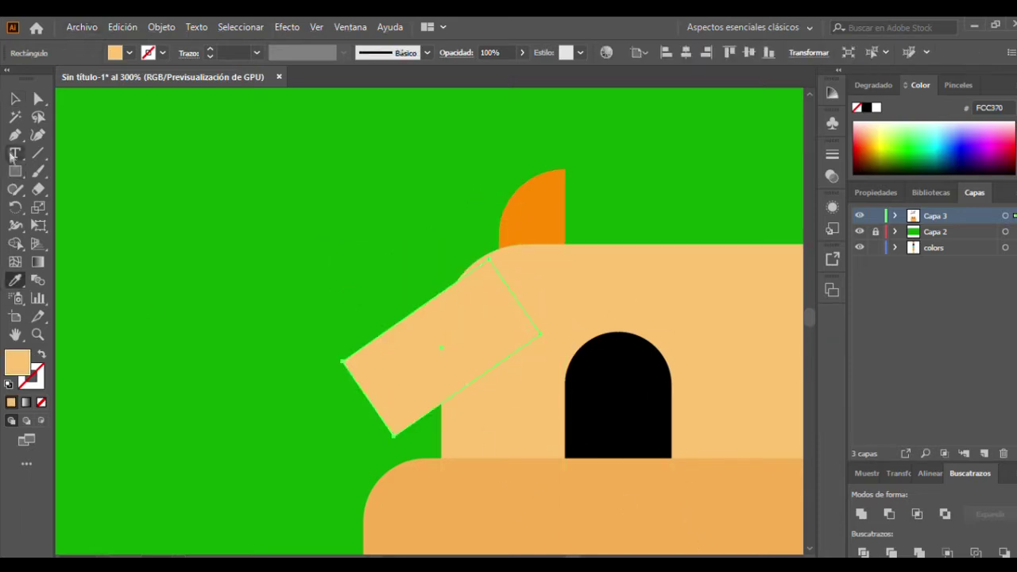
Round the ear's outer corner and copy the ear onto the head's right side.
{"action": "left_click_drag", "start_coordinate": [338, 359], "coordinate": [450, 405]}
{"action": "left_click", "coordinate": [145, 164]}
{"action": "scroll", "coordinate": [288, 319], "scroll_direction": "down", "scroll_amount": 2}
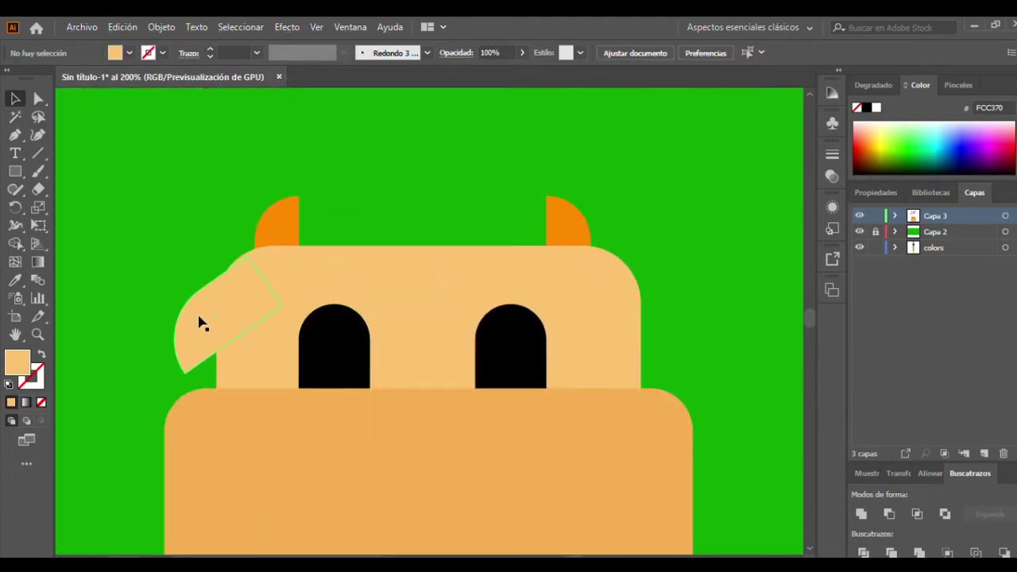
{"action": "left_click_drag", "start_coordinate": [199, 326], "coordinate": [209, 311]}
{"action": "key", "text": "a"}
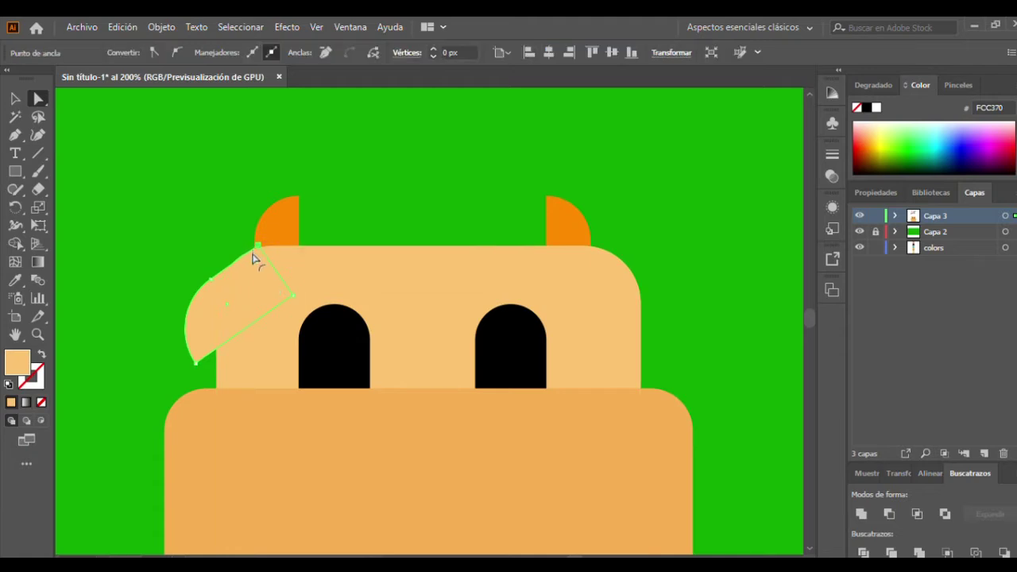
{"action": "left_click", "coordinate": [16, 97]}
{"action": "left_click", "coordinate": [216, 300]}
{"action": "left_click_drag", "start_coordinate": [223, 305], "coordinate": [606, 309]}
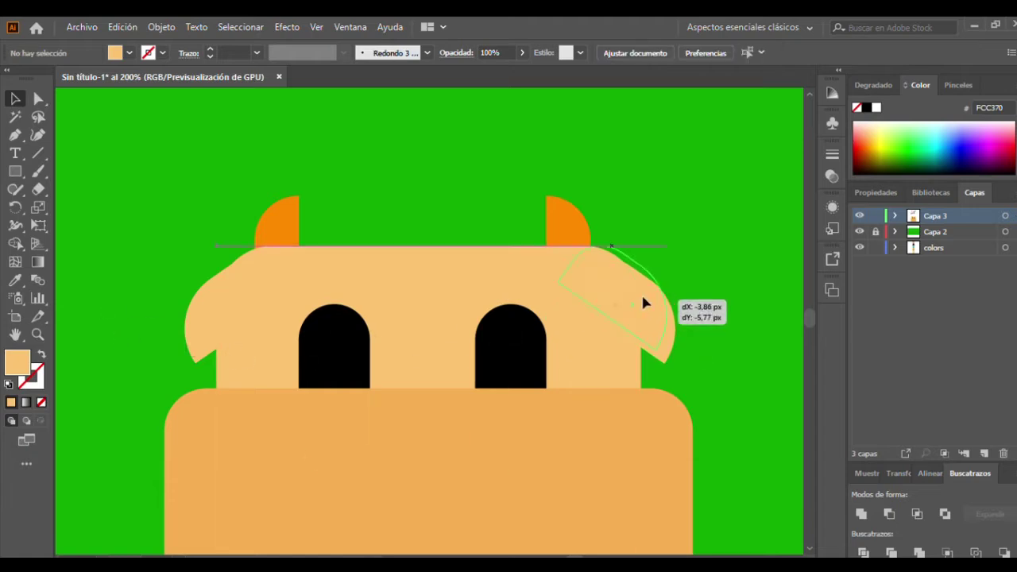
{"action": "left_click_drag", "start_coordinate": [644, 302], "coordinate": [721, 381]}
Draw a small snout rectangle below the cow's eyes.
{"action": "key", "text": "ctrl+minus"}
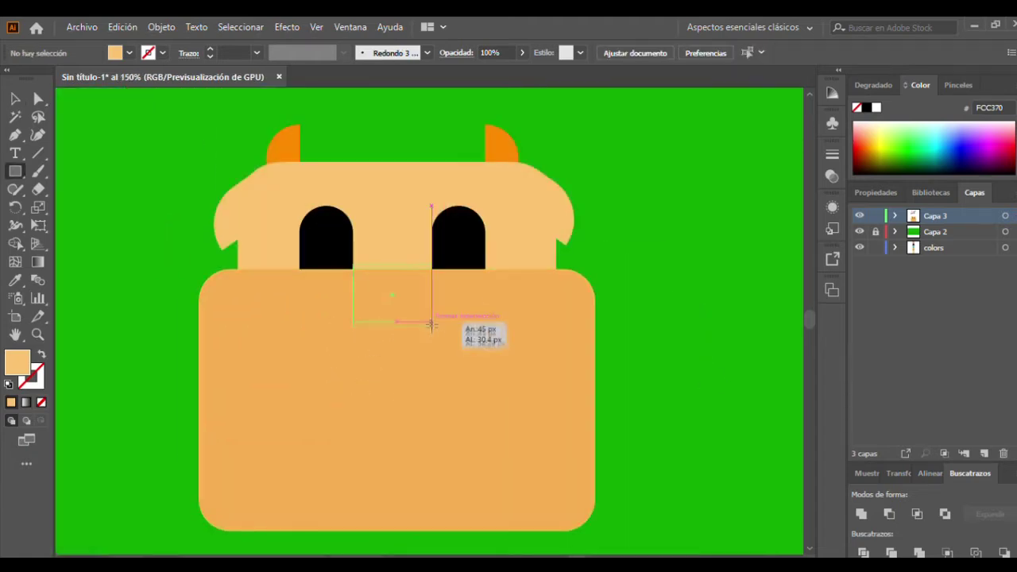
{"action": "left_click_drag", "start_coordinate": [432, 323], "coordinate": [433, 323]}
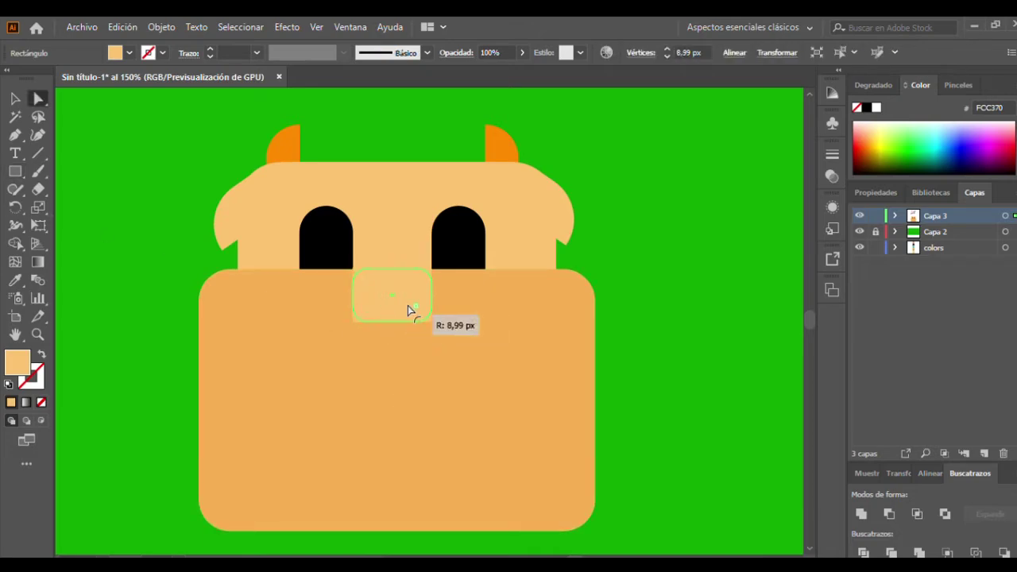
{"action": "key", "text": "ctrl+minus"}
{"action": "key", "text": "ctrl+minus"}
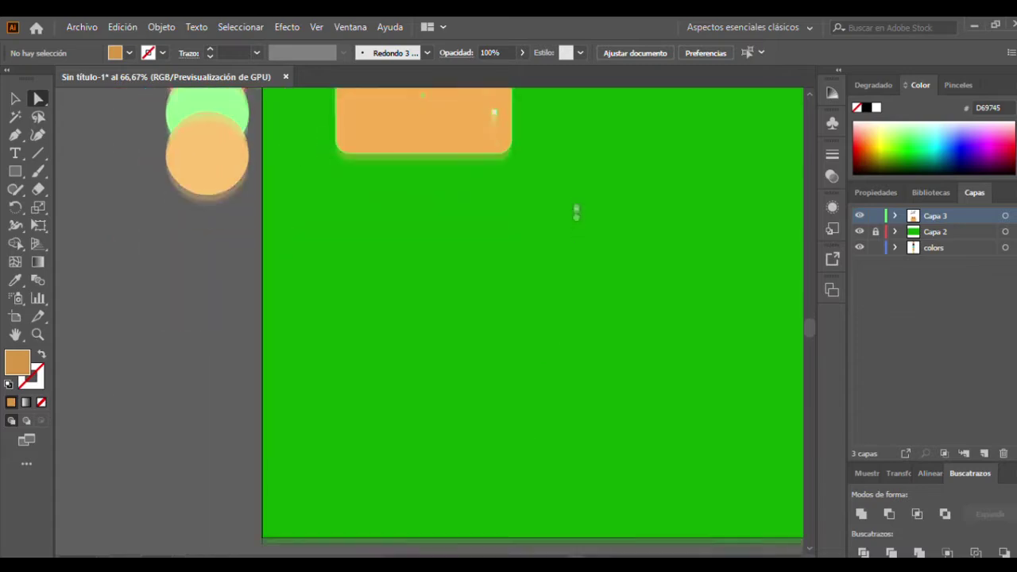
Draw the pig's head rectangle plus a wider pink lower rectangle with rounded bottom corners.
{"action": "left_click_drag", "start_coordinate": [429, 363], "coordinate": [520, 437]}
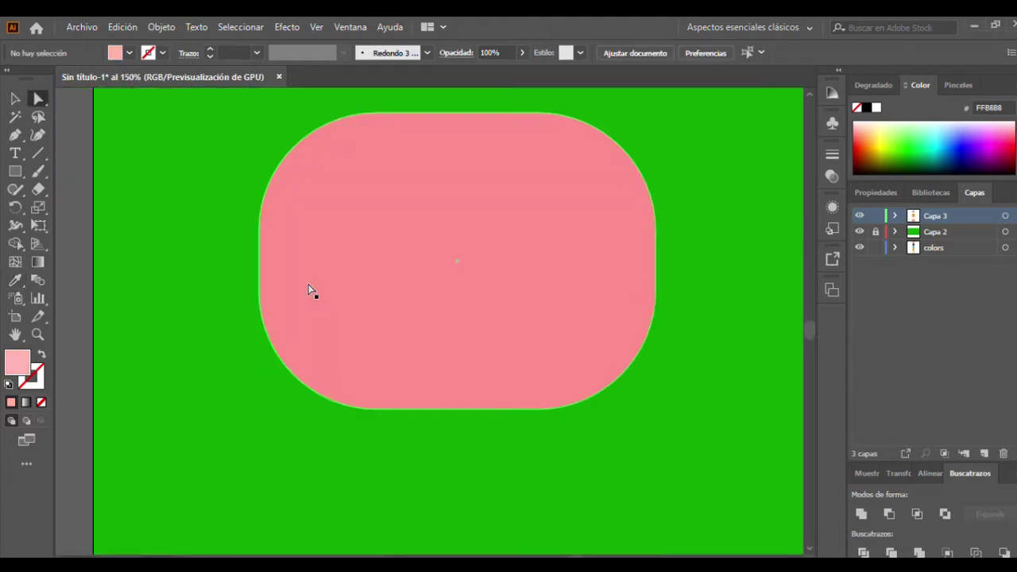
{"action": "left_click_drag", "start_coordinate": [456, 366], "coordinate": [667, 463]}
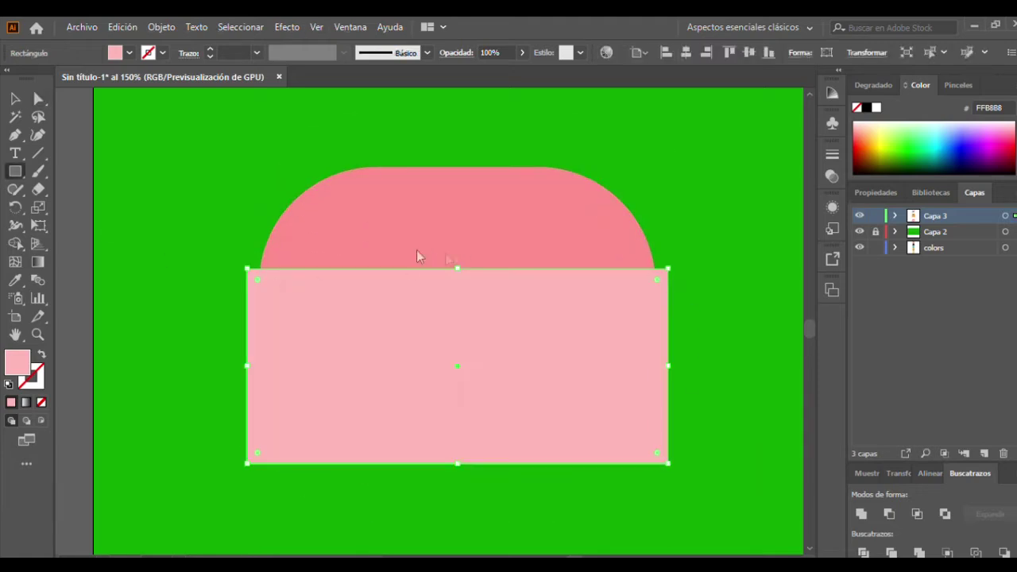
{"action": "left_click_drag", "start_coordinate": [458, 269], "coordinate": [459, 316]}
{"action": "key", "text": "a"}
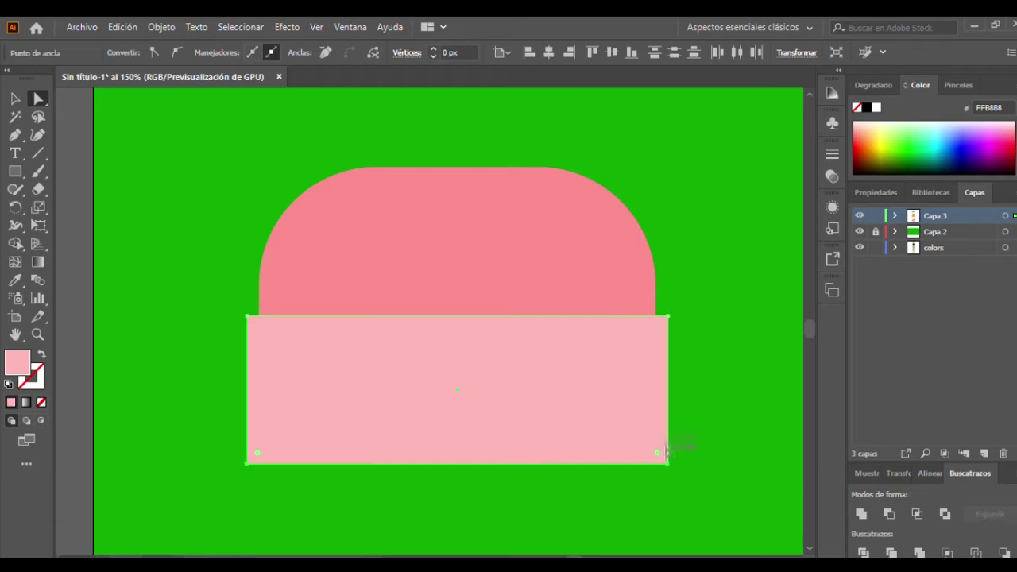
{"action": "left_click_drag", "start_coordinate": [473, 445], "coordinate": [477, 454]}
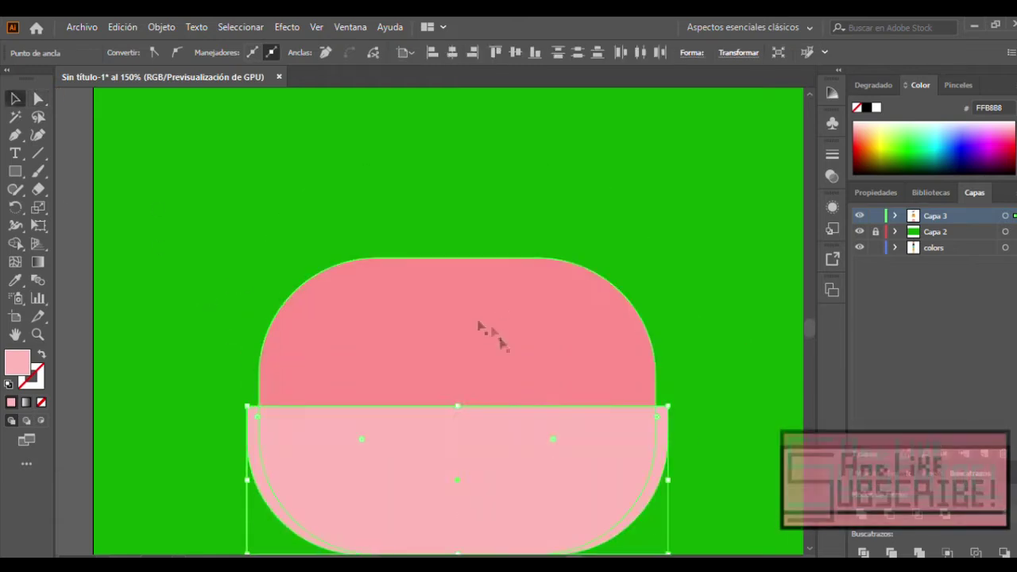
{"action": "key", "text": "v"}
{"action": "scroll", "coordinate": [291, 418], "scroll_direction": "up", "scroll_amount": 3}
{"action": "scroll", "coordinate": [291, 418], "scroll_direction": "down", "scroll_amount": 3}
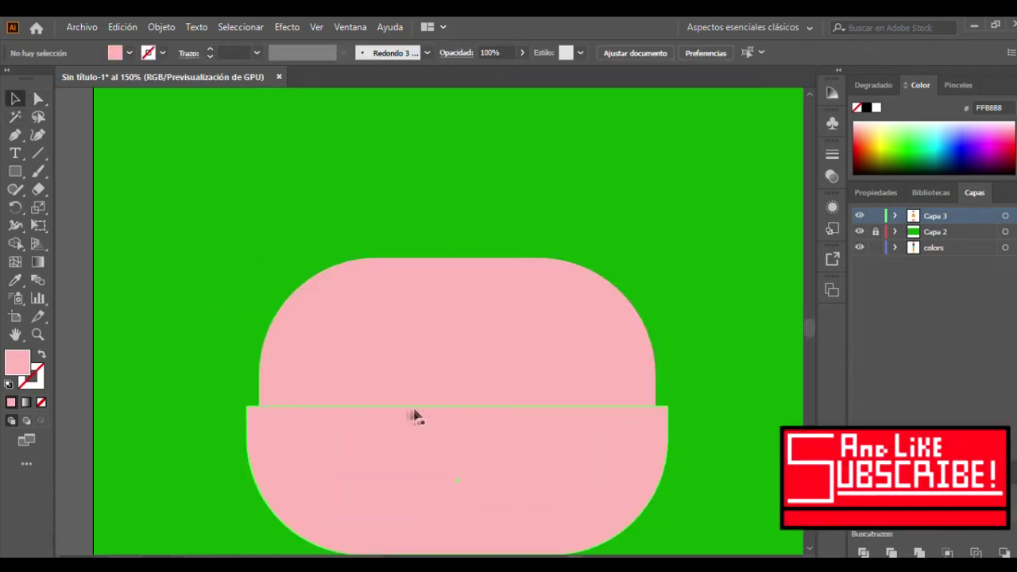
{"action": "left_click", "coordinate": [408, 418]}
{"action": "scroll", "coordinate": [394, 348], "scroll_direction": "down", "scroll_amount": 2}
{"action": "left_click", "coordinate": [690, 325]}
Draw a small black rectangle for the pig's first eye.
{"action": "key", "text": "m"}
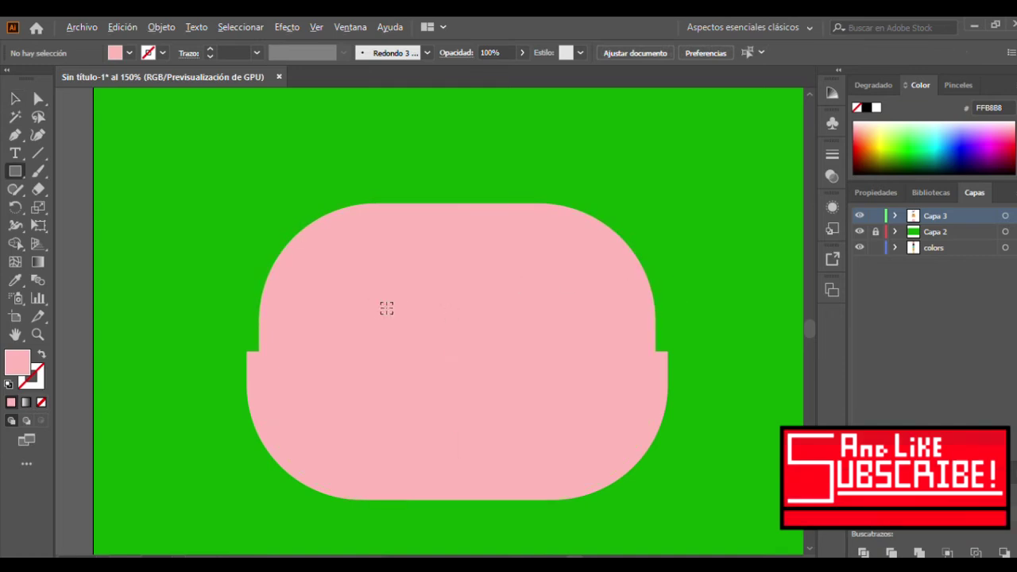
{"action": "left_click_drag", "start_coordinate": [365, 264], "coordinate": [405, 345]}
{"action": "scroll", "coordinate": [159, 204], "scroll_direction": "down", "scroll_amount": 3}
{"action": "scroll", "coordinate": [159, 204], "scroll_direction": "up", "scroll_amount": 3}
{"action": "key", "text": "i"}
{"action": "left_click", "coordinate": [165, 143]}
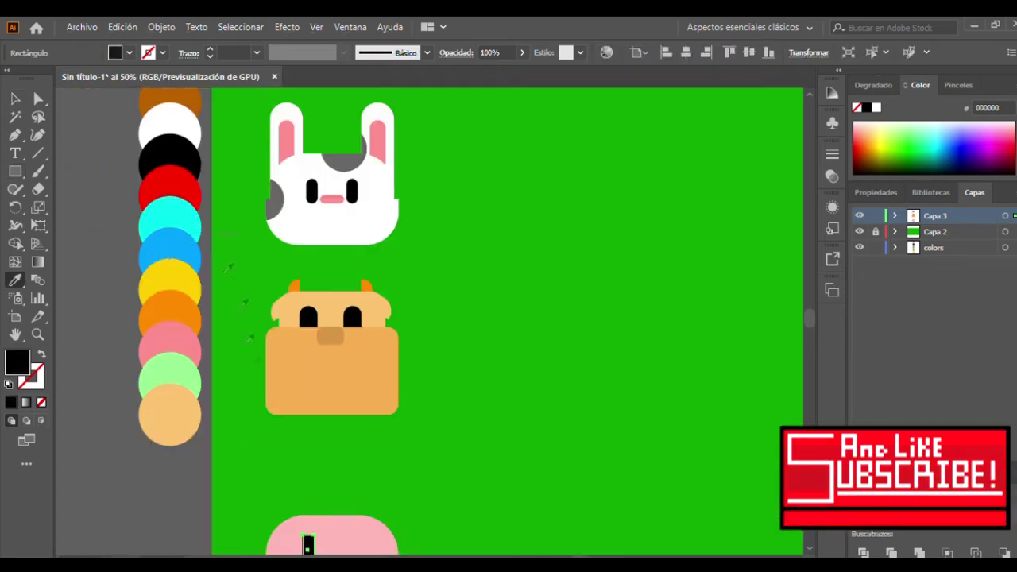
Fully round the eye's corners and copy it to the right side of the face.
{"action": "scroll", "coordinate": [308, 476], "scroll_direction": "up", "scroll_amount": 3}
{"action": "key", "text": "a"}
{"action": "left_click_drag", "start_coordinate": [422, 397], "coordinate": [433, 409]}
{"action": "scroll", "coordinate": [422, 420], "scroll_direction": "up", "scroll_amount": 1}
{"action": "key", "text": "ctrl+shift+a"}
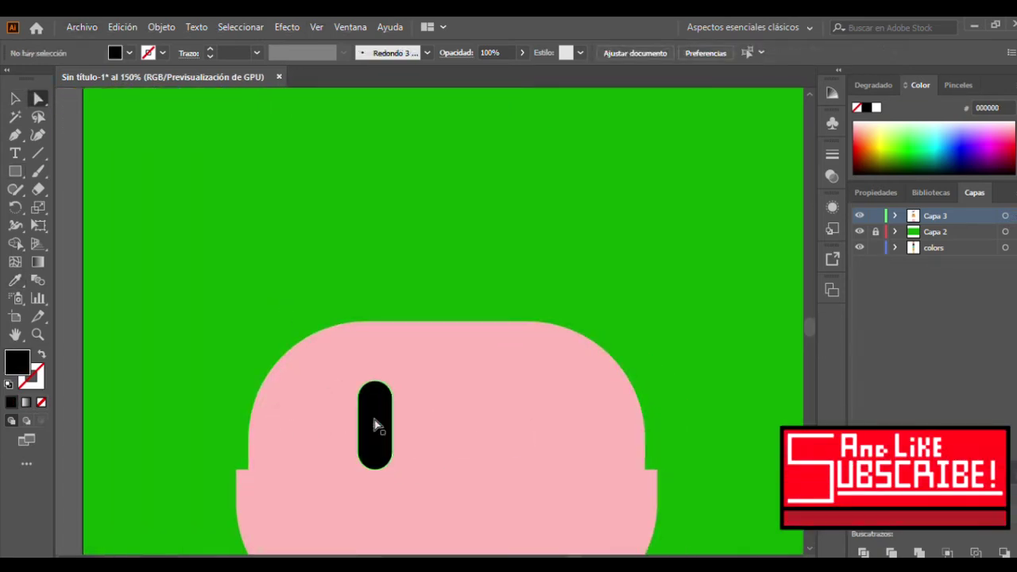
{"action": "key", "text": "v"}
{"action": "left_click_drag", "start_coordinate": [375, 425], "coordinate": [565, 421]}
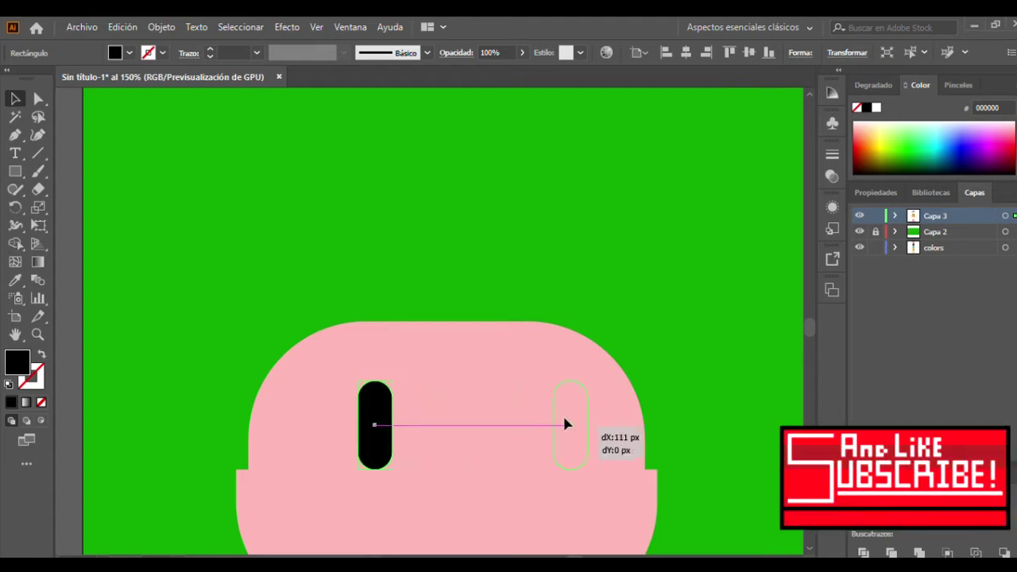
{"action": "left_click_drag", "start_coordinate": [536, 424], "coordinate": [515, 407]}
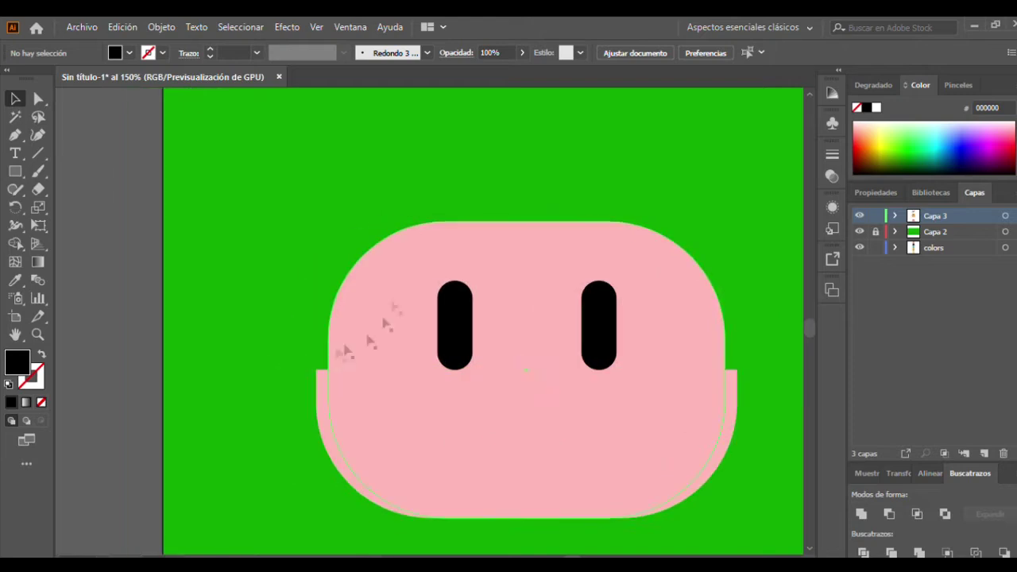
Draw a long thin bar across the pig's face below the eyes.
{"action": "key", "text": "m"}
{"action": "left_click_drag", "start_coordinate": [455, 367], "coordinate": [772, 389]}
{"action": "key", "text": "v"}
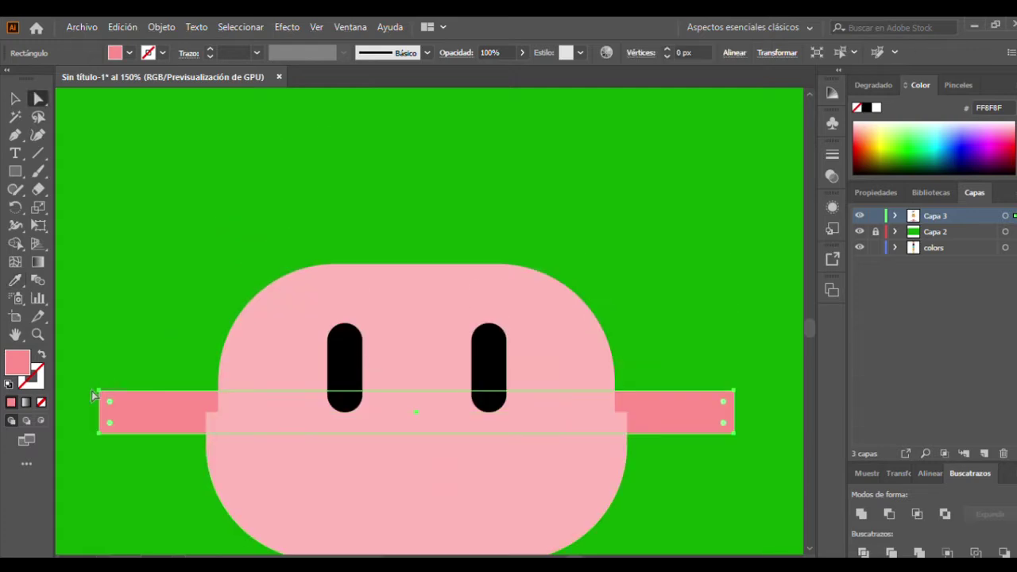
Round the bar's lower corners, add a shorter copy above, and move both fin bars down.
{"action": "left_click", "coordinate": [98, 391]}
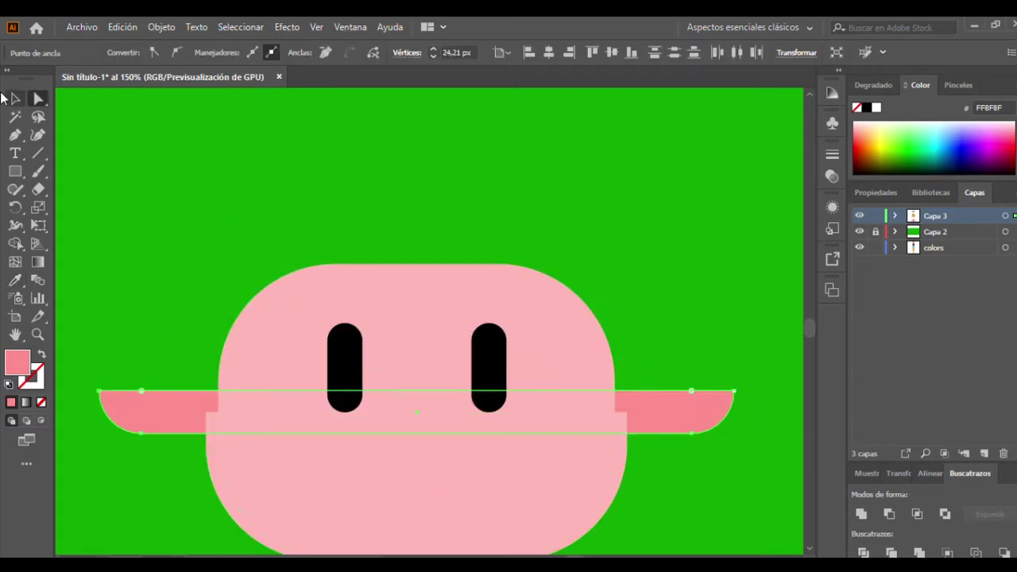
{"action": "left_click", "coordinate": [175, 352]}
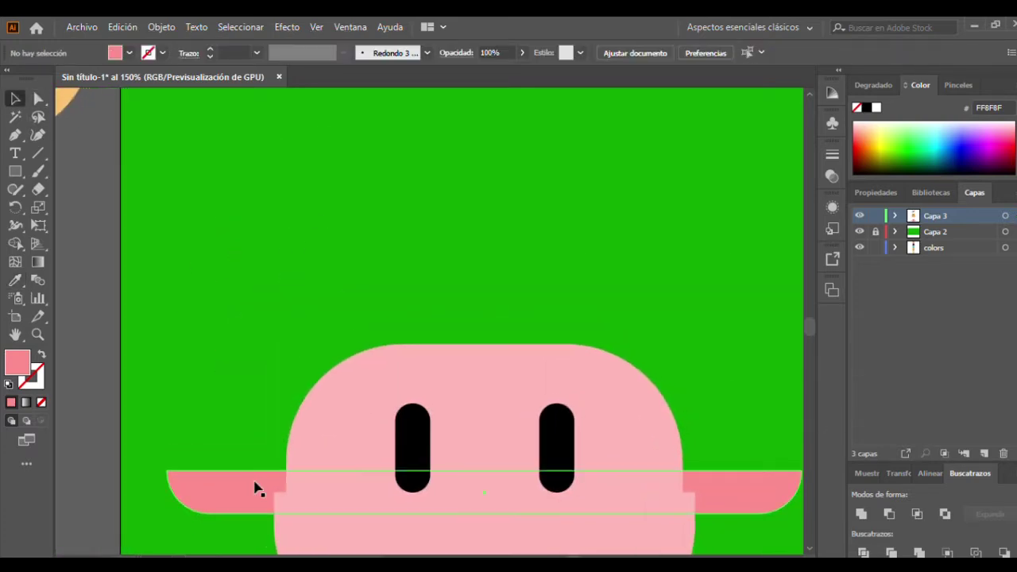
{"action": "left_click_drag", "start_coordinate": [255, 486], "coordinate": [245, 431]}
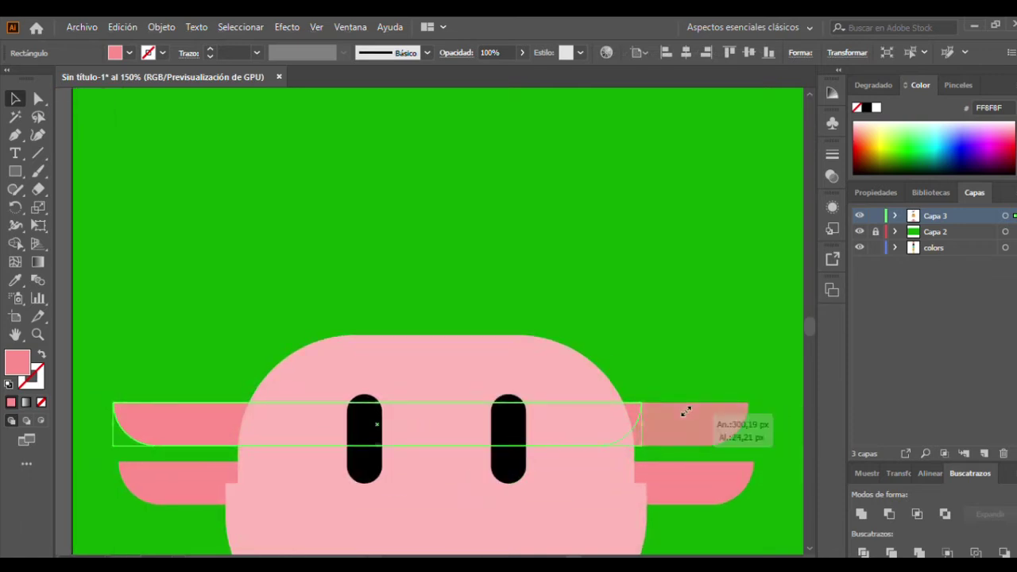
{"action": "mouse_move", "coordinate": [674, 430]}
{"action": "left_mouse_down"}
{"action": "mouse_move", "coordinate": [752, 414]}
{"action": "mouse_move", "coordinate": [685, 403]}
{"action": "left_mouse_up"}
{"action": "left_click_drag", "start_coordinate": [429, 425], "coordinate": [433, 425]}
{"action": "key", "text": "ctrl+minus"}
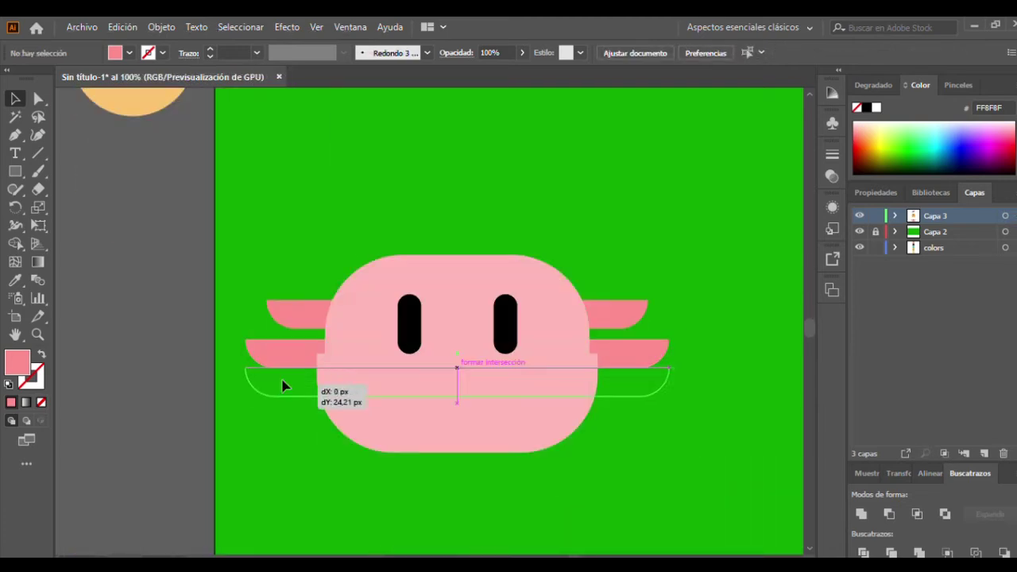
{"action": "left_click_drag", "start_coordinate": [284, 385], "coordinate": [283, 413]}
{"action": "left_click_drag", "start_coordinate": [451, 305], "coordinate": [451, 333]}
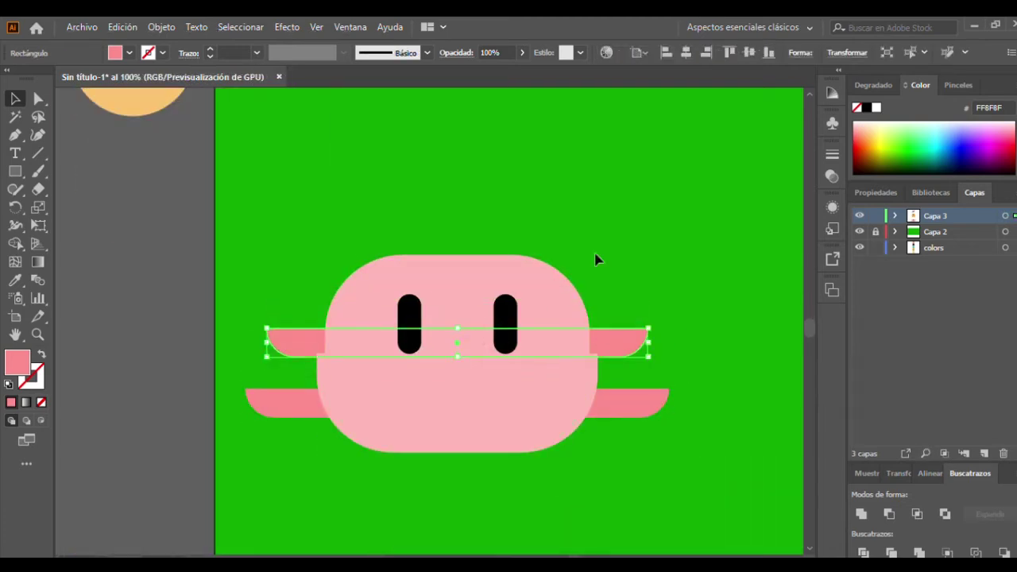
{"action": "left_click", "coordinate": [438, 229]}
{"action": "scroll", "coordinate": [438, 230], "scroll_direction": "up", "scroll_amount": 1}
{"action": "left_click_drag", "start_coordinate": [439, 229], "coordinate": [458, 325]}
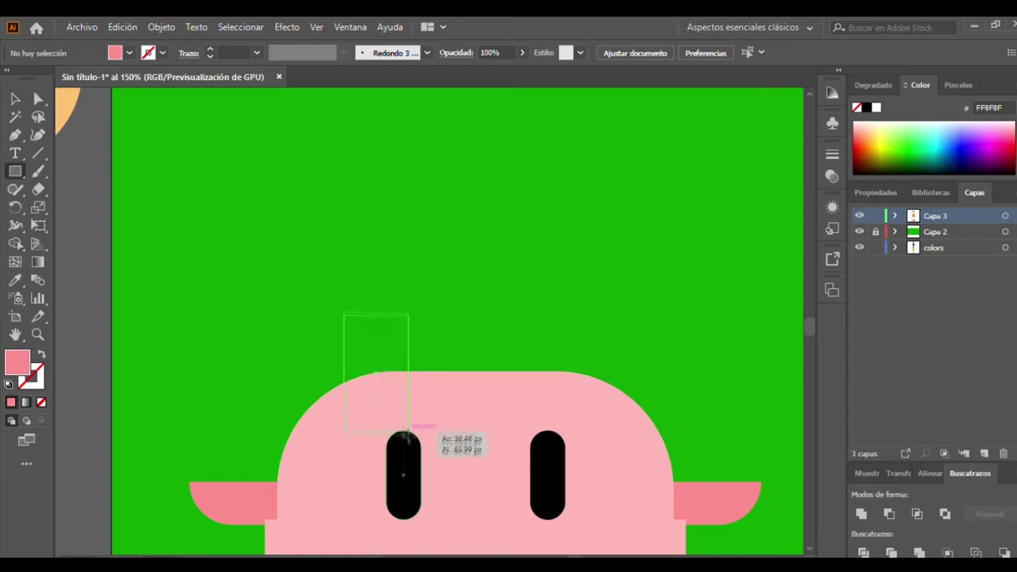
{"action": "left_click_drag", "start_coordinate": [404, 480], "coordinate": [404, 480]}
{"action": "key", "text": "v"}
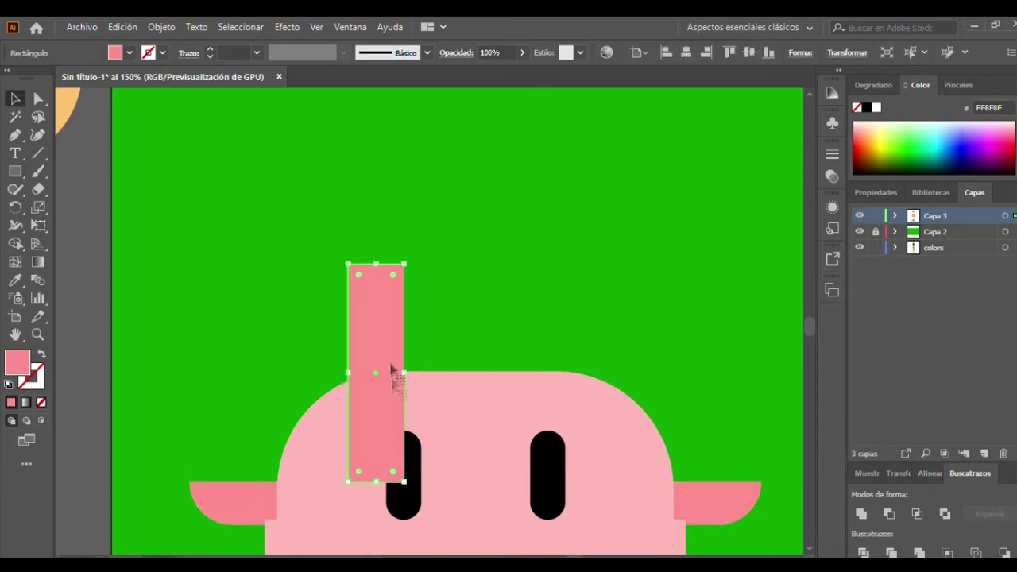
{"action": "left_click_drag", "start_coordinate": [318, 376], "coordinate": [318, 376]}
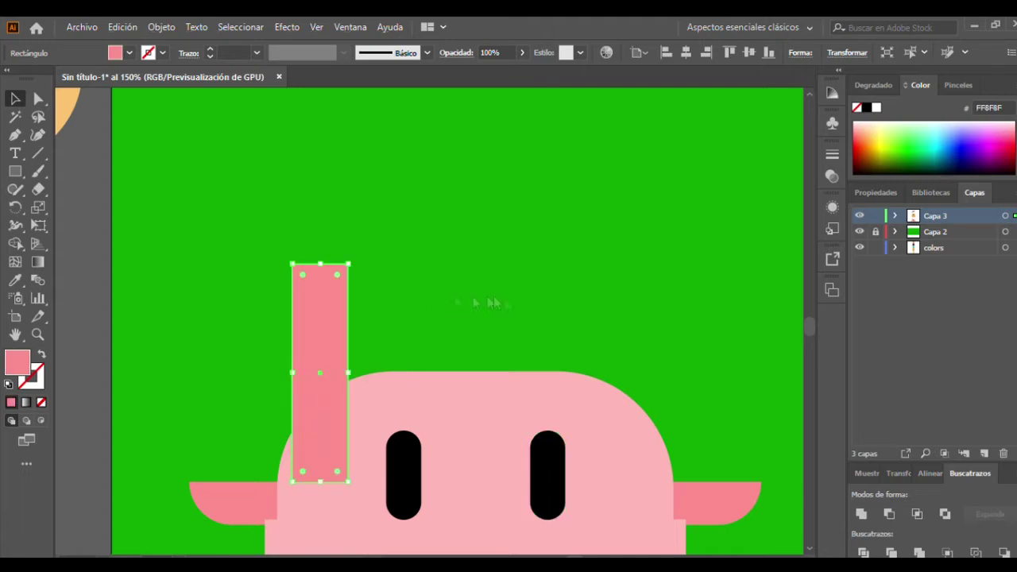
{"action": "key", "text": "ctrl+shift+bracketleft"}
{"action": "key", "text": "a"}
{"action": "left_click", "coordinate": [292, 265]}
{"action": "left_click_drag", "start_coordinate": [303, 275], "coordinate": [327, 289]}
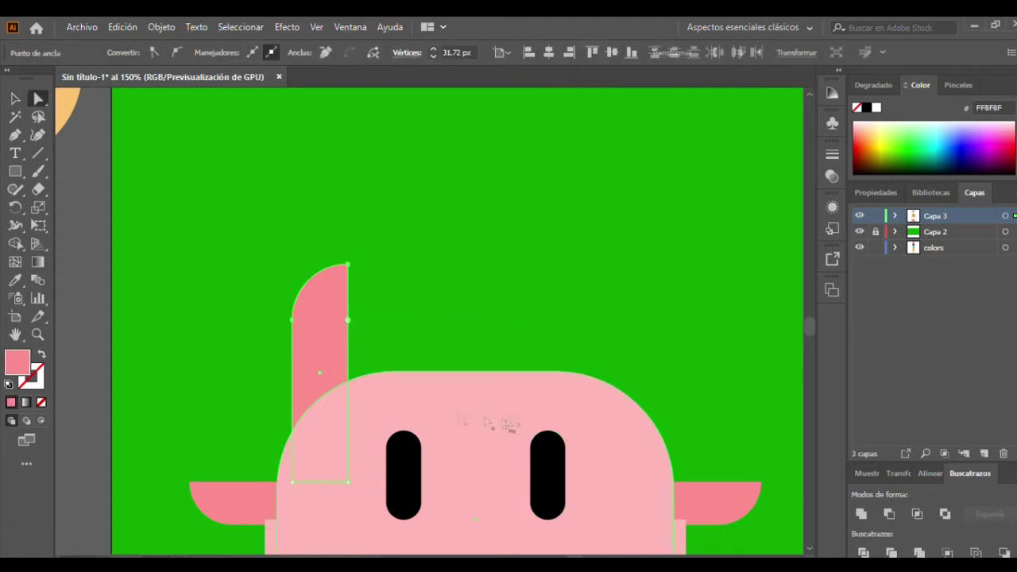
{"action": "scroll", "coordinate": [393, 360], "scroll_direction": "down", "scroll_amount": 3}
{"action": "key", "text": "Delete"}
{"action": "key", "text": "Delete"}
{"action": "key", "text": "v"}
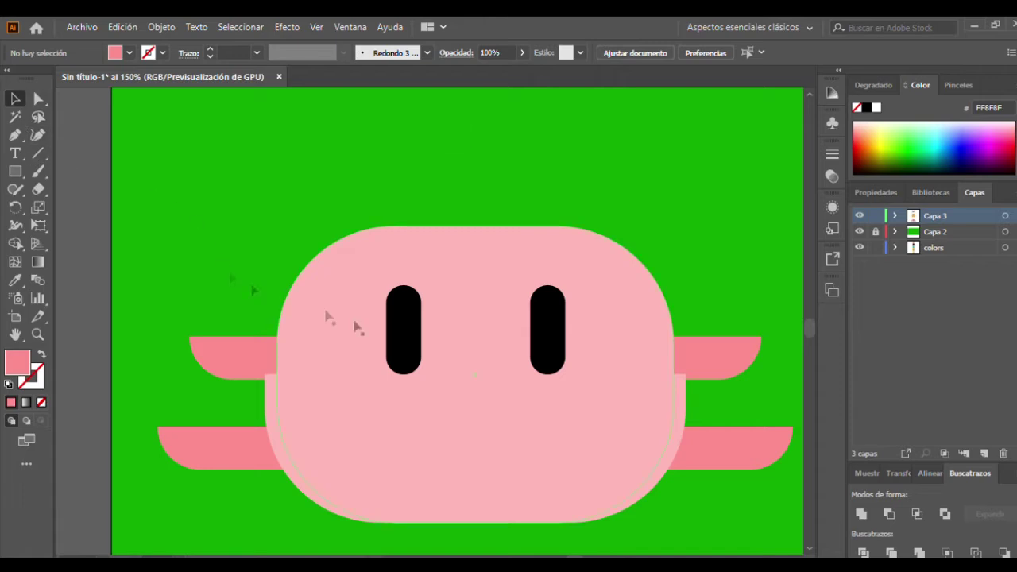
{"action": "left_click", "coordinate": [183, 246]}
{"action": "mouse_move", "coordinate": [220, 354]}
{"action": "left_mouse_down"}
{"action": "mouse_move", "coordinate": [220, 385]}
{"action": "mouse_move", "coordinate": [228, 312]}
{"action": "left_mouse_up"}
Add a wider fin copy on top and rearrange the three fin bars into centred tiers.
{"action": "mouse_move", "coordinate": [760, 304]}
{"action": "left_mouse_down"}
{"action": "mouse_move", "coordinate": [807, 374]}
{"action": "mouse_move", "coordinate": [795, 374]}
{"action": "left_mouse_up"}
{"action": "mouse_move", "coordinate": [466, 284]}
{"action": "left_mouse_down"}
{"action": "mouse_move", "coordinate": [431, 306]}
{"action": "mouse_move", "coordinate": [458, 306]}
{"action": "left_mouse_up"}
{"action": "left_click_drag", "start_coordinate": [205, 449], "coordinate": [204, 375]}
{"action": "double_click", "coordinate": [203, 411]}
{"action": "key", "text": "Escape"}
{"action": "left_click_drag", "start_coordinate": [203, 411], "coordinate": [202, 468]}
{"action": "double_click", "coordinate": [198, 302]}
{"action": "key", "text": "Escape"}
{"action": "left_click_drag", "start_coordinate": [445, 306], "coordinate": [432, 307]}
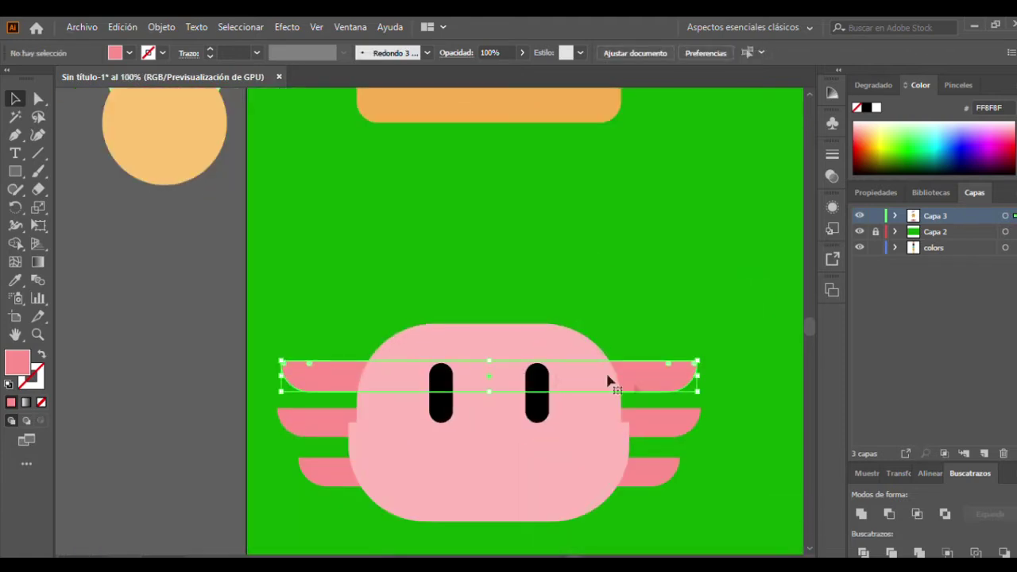
{"action": "left_click_drag", "start_coordinate": [512, 379], "coordinate": [497, 378]}
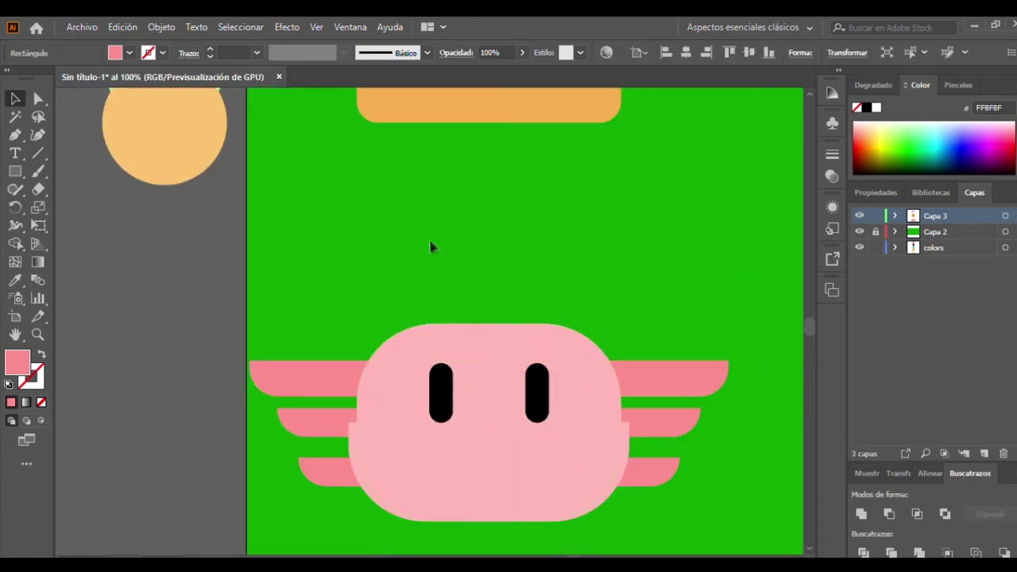
Move the whole pig higher on the artboard.
{"action": "key", "text": "ctrl+minus"}
{"action": "left_click_drag", "start_coordinate": [398, 397], "coordinate": [398, 368]}
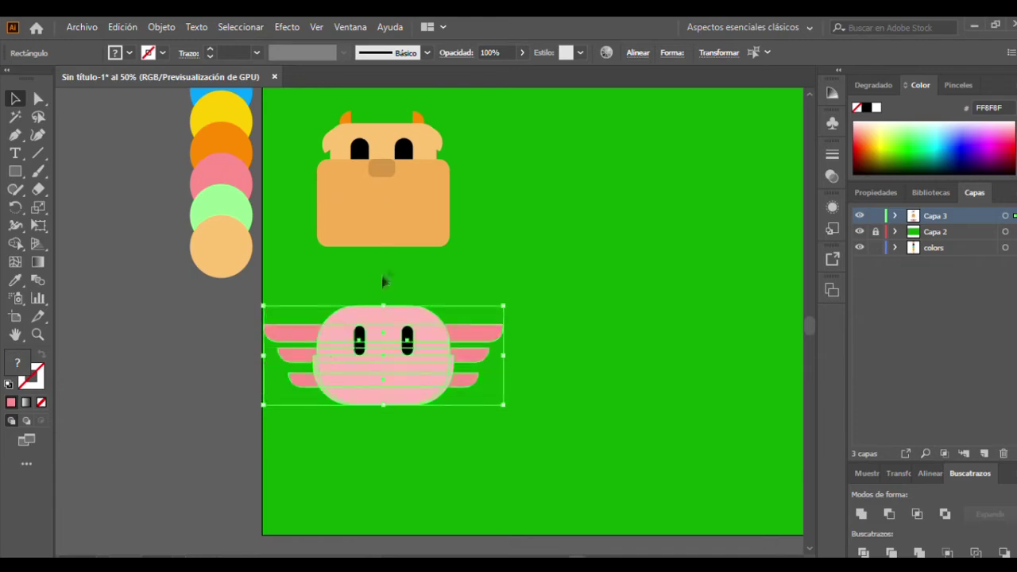
{"action": "key", "text": "ctrl+minus"}
{"action": "left_click", "coordinate": [522, 364]}
{"action": "scroll", "coordinate": [434, 458], "scroll_direction": "up", "scroll_amount": 4}
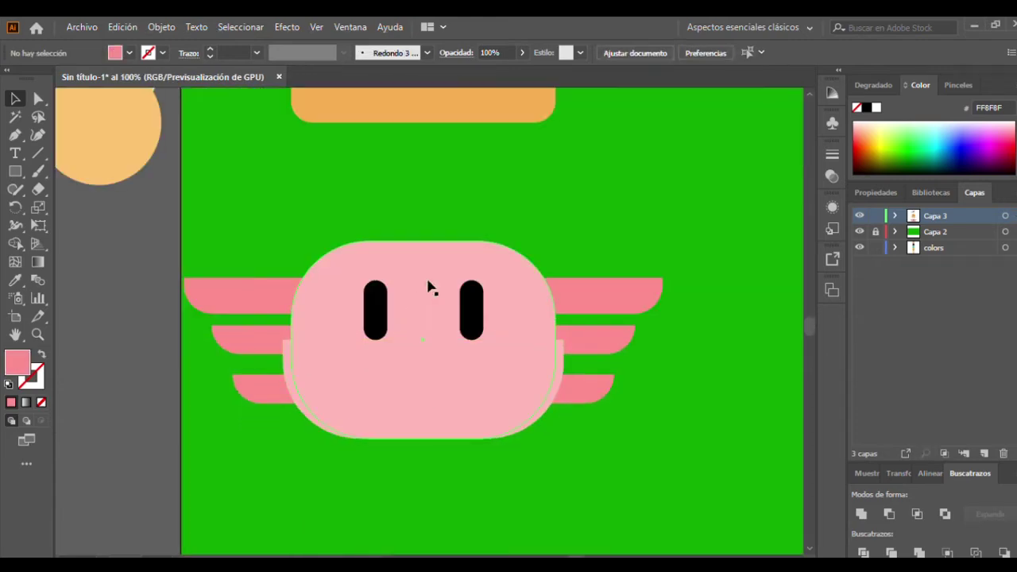
{"action": "key", "text": "ctrl+minus"}
Lower the top fin pair slightly.
{"action": "left_click_drag", "start_coordinate": [321, 461], "coordinate": [305, 466]}
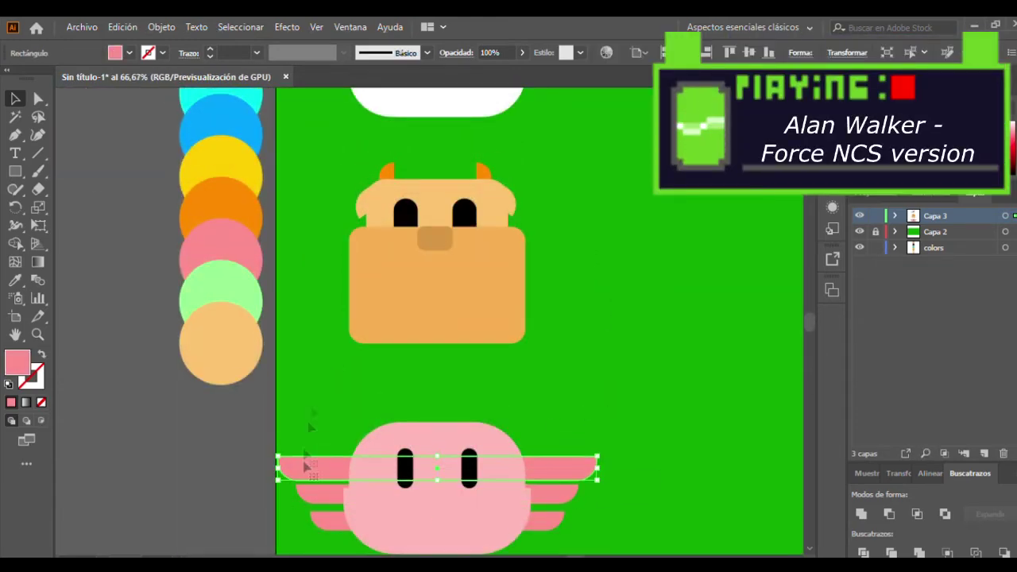
{"action": "scroll", "coordinate": [370, 352], "scroll_direction": "down", "scroll_amount": 2}
{"action": "scroll", "coordinate": [376, 368], "scroll_direction": "up", "scroll_amount": 3}
{"action": "scroll", "coordinate": [318, 367], "scroll_direction": "up", "scroll_amount": 2}
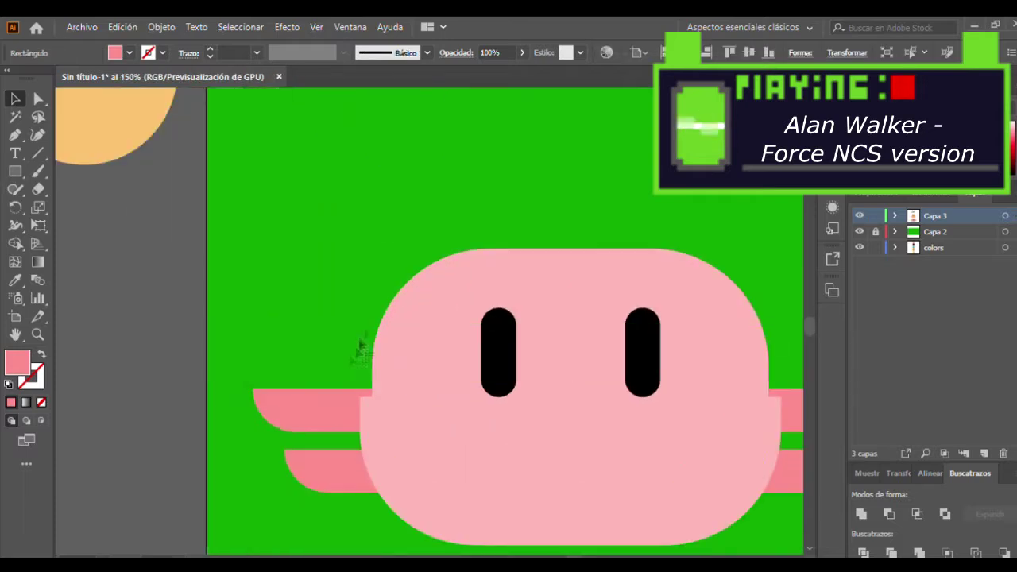
{"action": "left_click", "coordinate": [318, 367]}
{"action": "scroll", "coordinate": [318, 367], "scroll_direction": "up", "scroll_amount": 2}
{"action": "scroll", "coordinate": [318, 367], "scroll_direction": "right", "scroll_amount": 3}
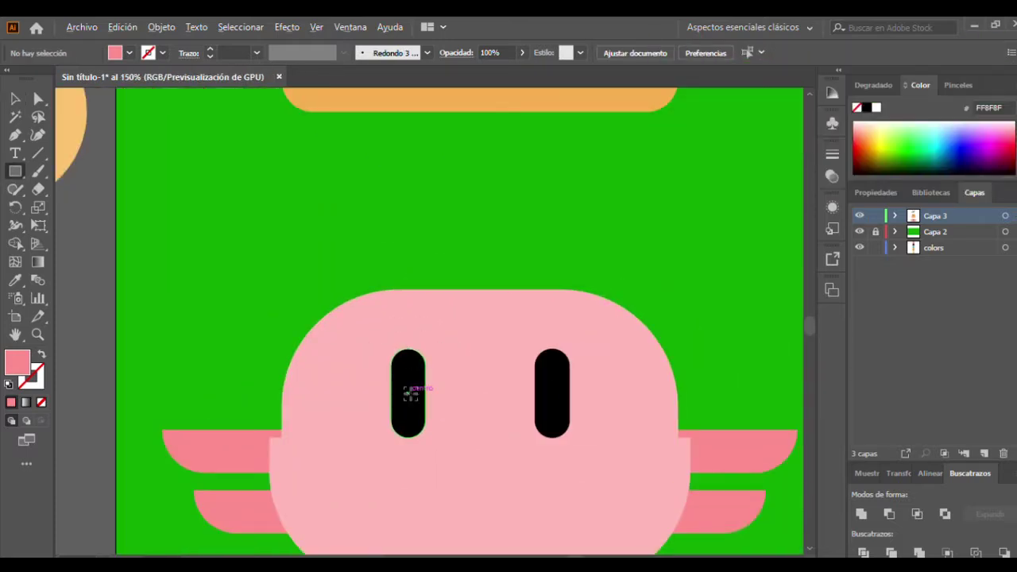
Place a pink ear behind the head left of the left eye, rounding its top-left corner.
{"action": "left_click_drag", "start_coordinate": [449, 517], "coordinate": [439, 529]}
{"action": "key", "text": "ctrl+shift+bracketleft"}
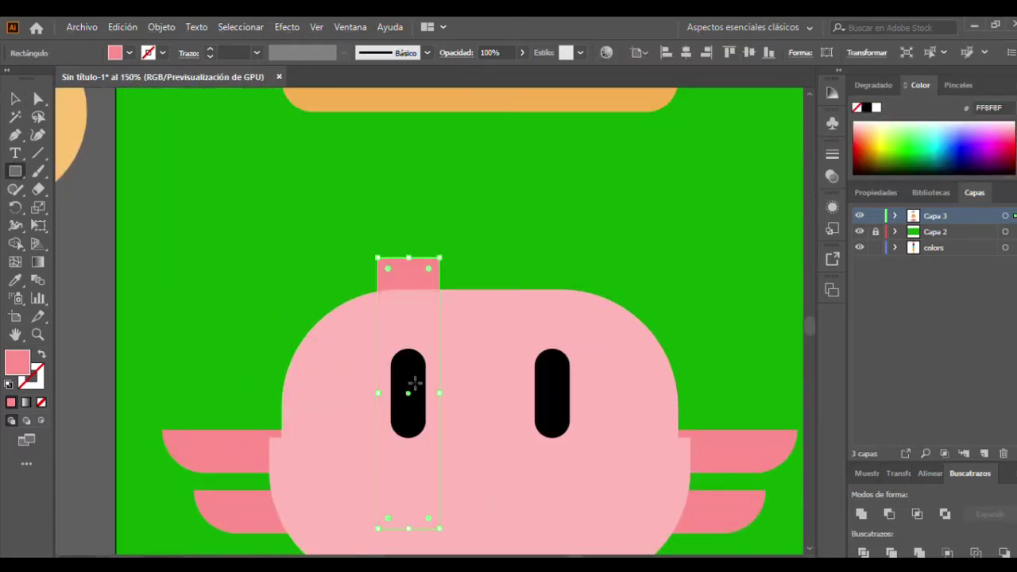
{"action": "left_click_drag", "start_coordinate": [402, 197], "coordinate": [402, 197]}
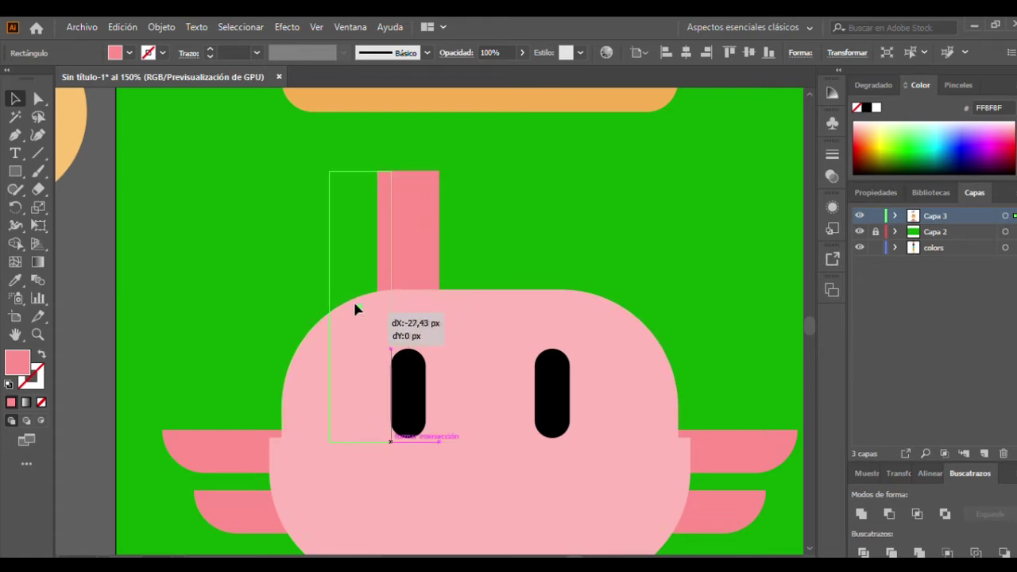
{"action": "left_click_drag", "start_coordinate": [356, 308], "coordinate": [357, 311]}
{"action": "key", "text": "a"}
{"action": "left_click_drag", "start_coordinate": [340, 183], "coordinate": [371, 193]}
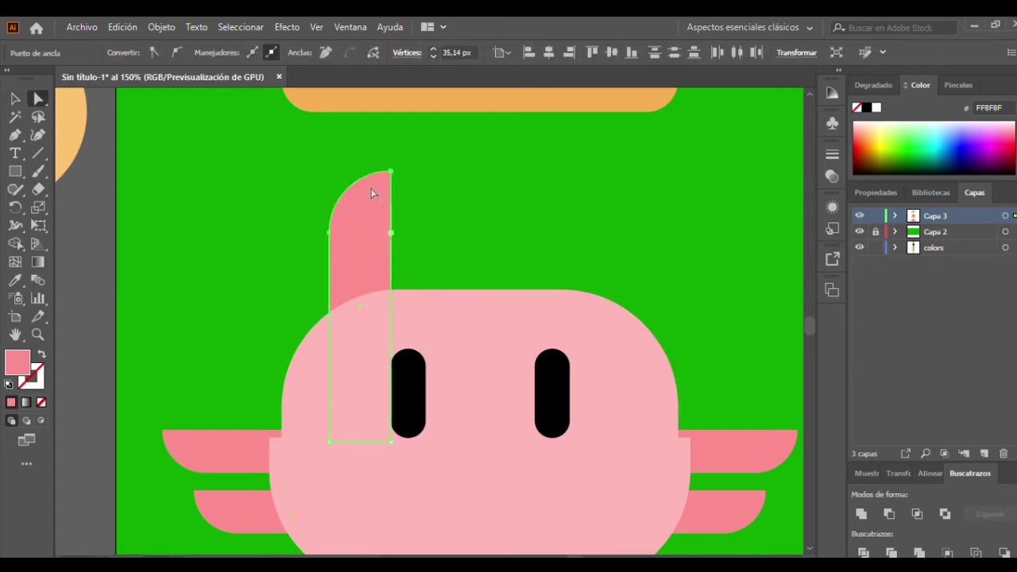
{"action": "key", "text": "v"}
Copy the ear above the right eye and raise the top fin pair.
{"action": "left_click_drag", "start_coordinate": [357, 302], "coordinate": [602, 302]}
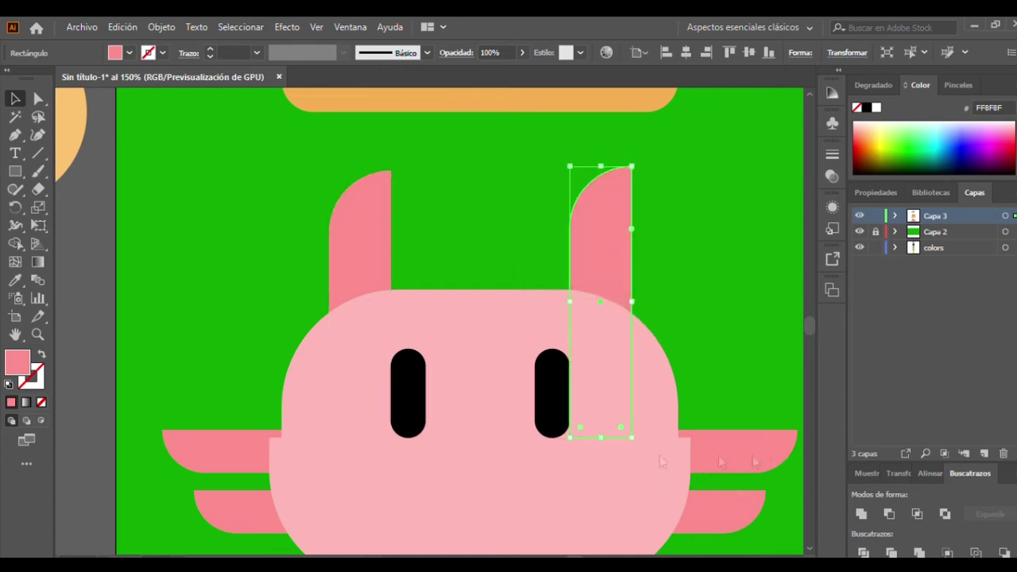
{"action": "left_click", "coordinate": [238, 433]}
{"action": "mouse_move", "coordinate": [238, 434]}
{"action": "left_mouse_down"}
{"action": "mouse_move", "coordinate": [245, 334]}
{"action": "mouse_move", "coordinate": [229, 398]}
{"action": "left_mouse_up"}
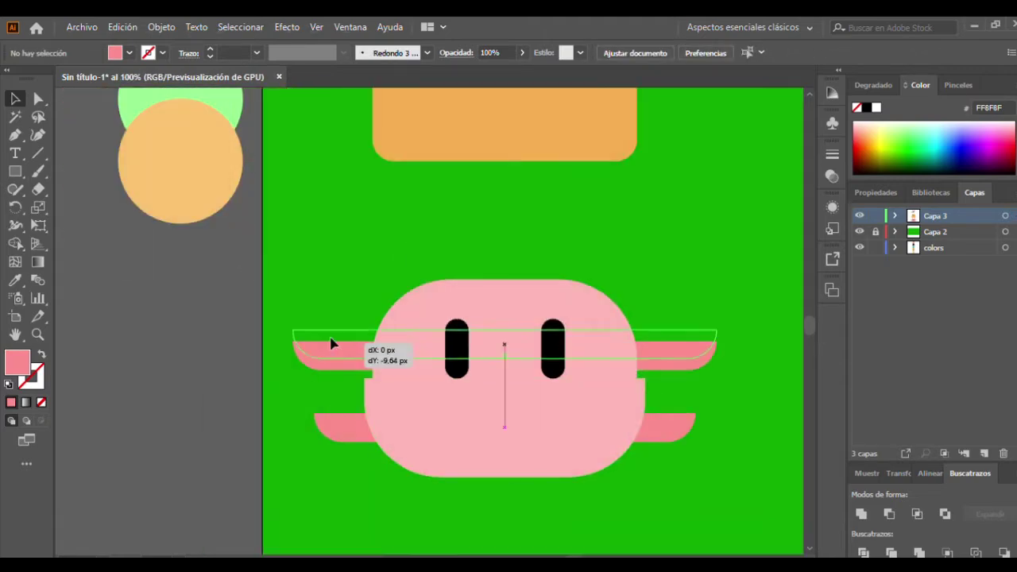
{"action": "mouse_move", "coordinate": [329, 340]}
{"action": "left_mouse_down"}
{"action": "mouse_move", "coordinate": [334, 297]}
{"action": "mouse_move", "coordinate": [352, 390]}
{"action": "left_mouse_up"}
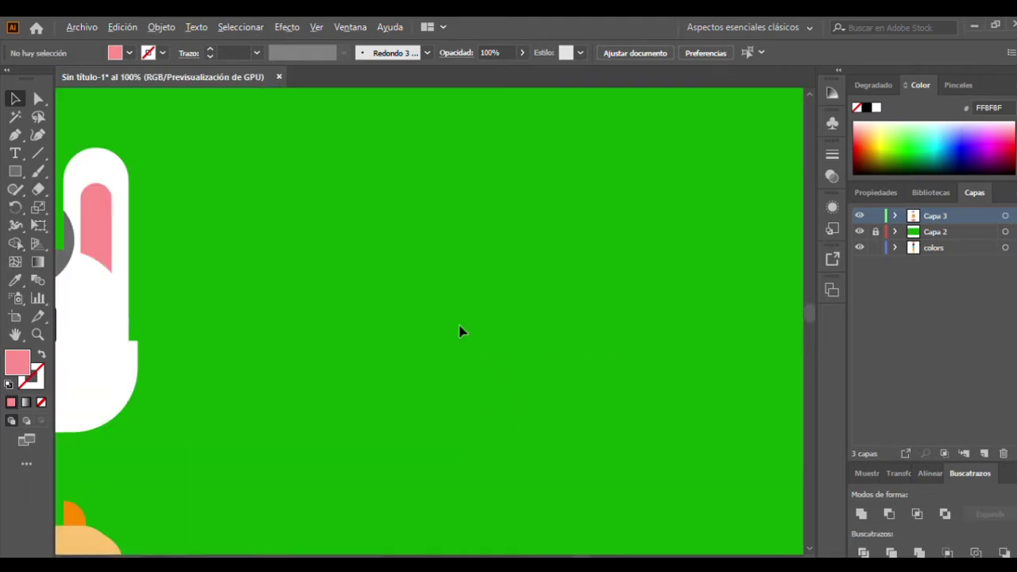
Draw a fully rounded rectangle head, then a wider orange rectangle across its lower half.
{"action": "left_click_drag", "start_coordinate": [457, 285], "coordinate": [577, 386]}
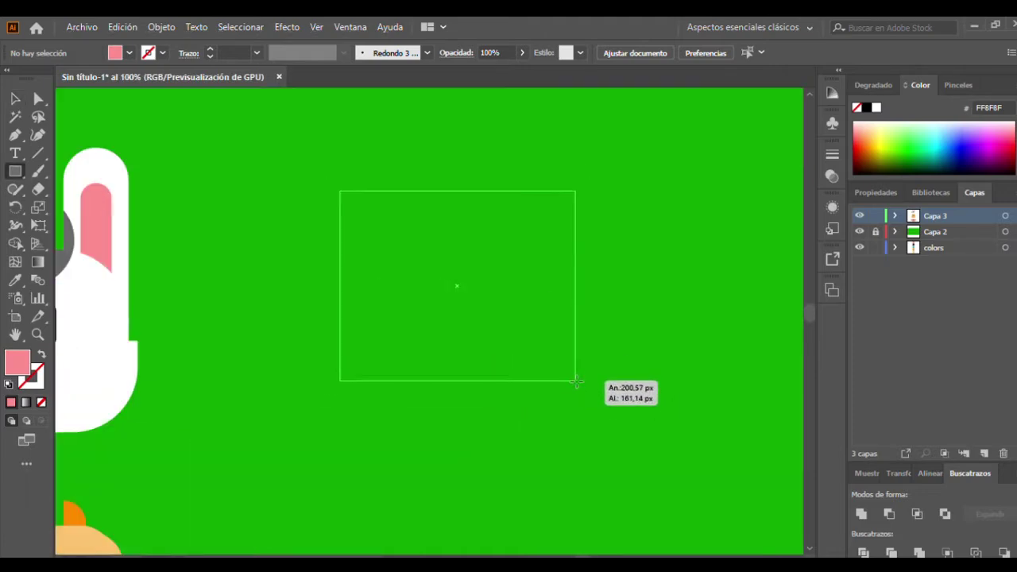
{"action": "key", "text": "v"}
{"action": "left_click_drag", "start_coordinate": [445, 278], "coordinate": [452, 329]}
{"action": "key", "text": "a"}
{"action": "left_click_drag", "start_coordinate": [565, 241], "coordinate": [511, 288]}
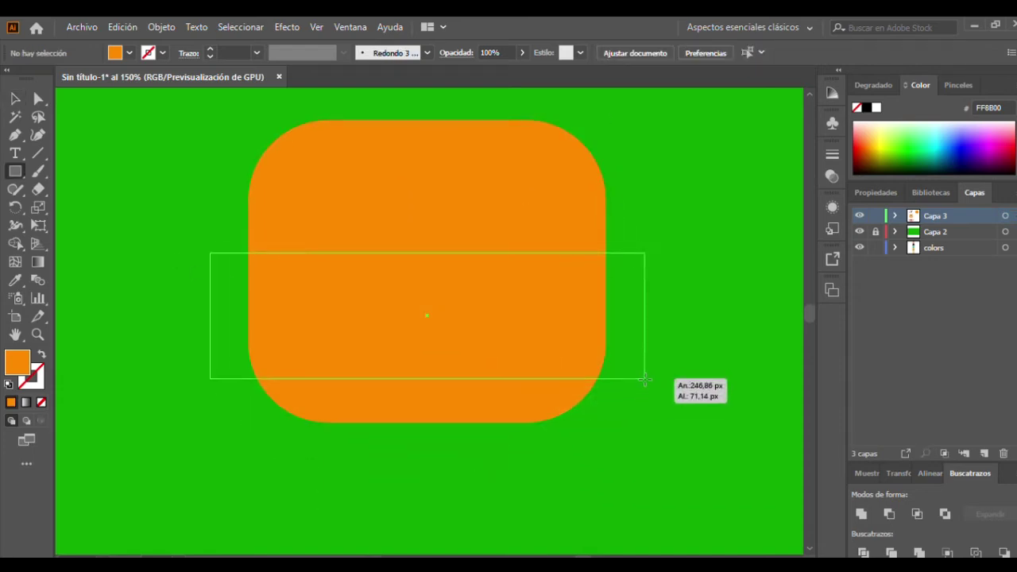
{"action": "left_click_drag", "start_coordinate": [557, 390], "coordinate": [650, 386]}
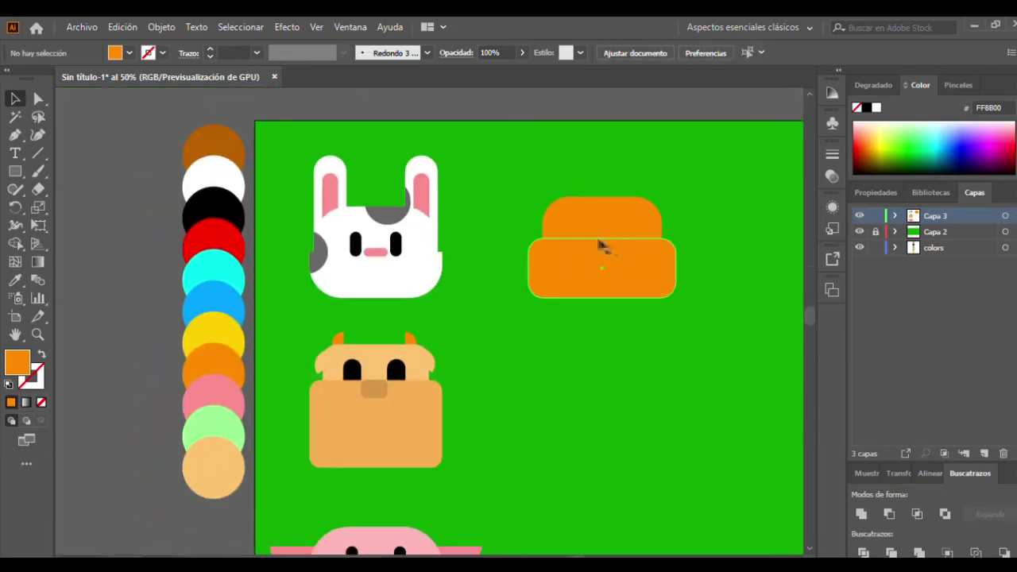
{"action": "key", "text": "m"}
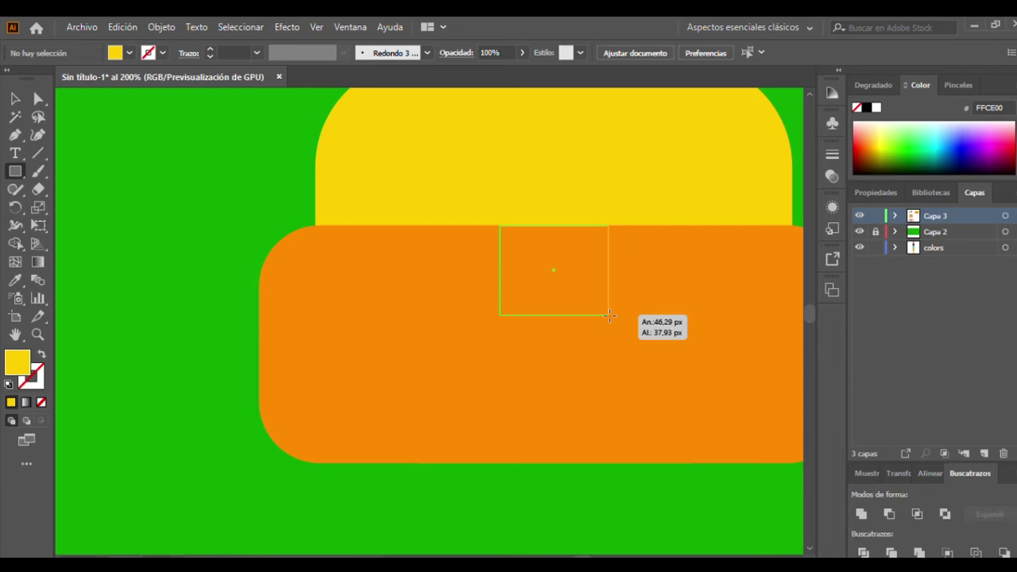
Make a small darker-orange square nose with a semicircular bottom, then draw a tall eye rectangle.
{"action": "left_click_drag", "start_coordinate": [602, 314], "coordinate": [608, 310]}
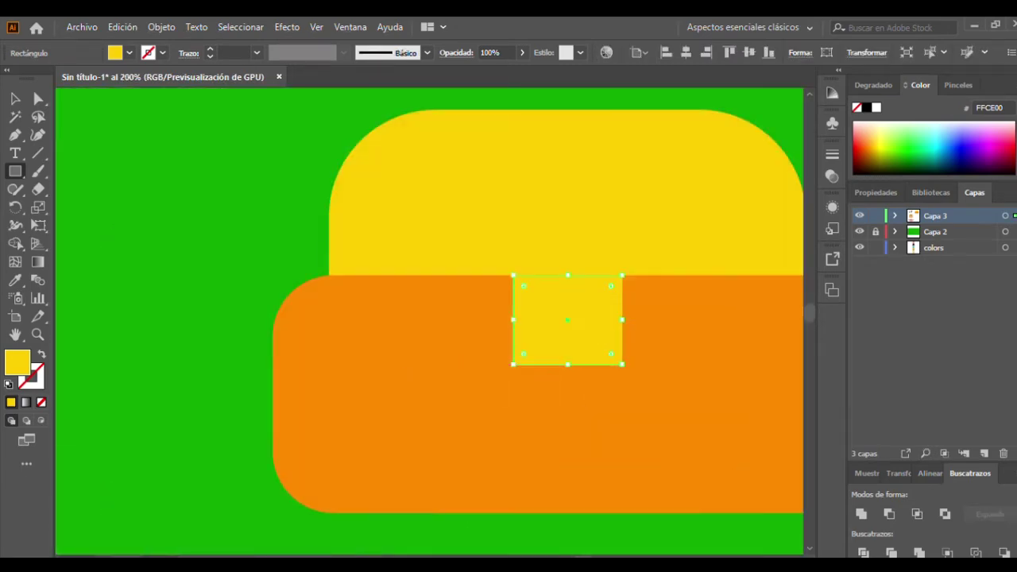
{"action": "key", "text": "i"}
{"action": "left_click", "coordinate": [490, 307]}
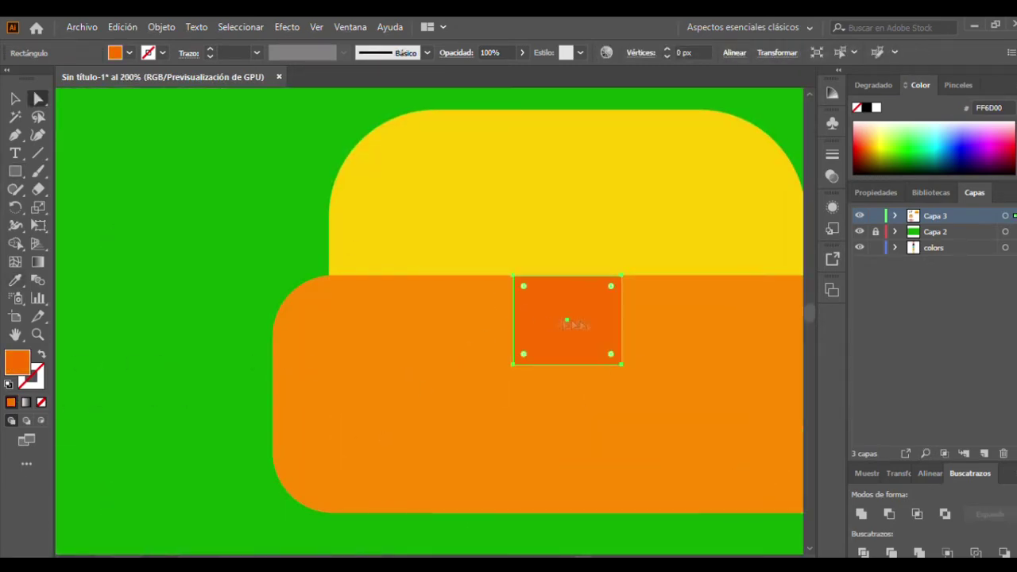
{"action": "left_click_drag", "start_coordinate": [511, 278], "coordinate": [618, 367]}
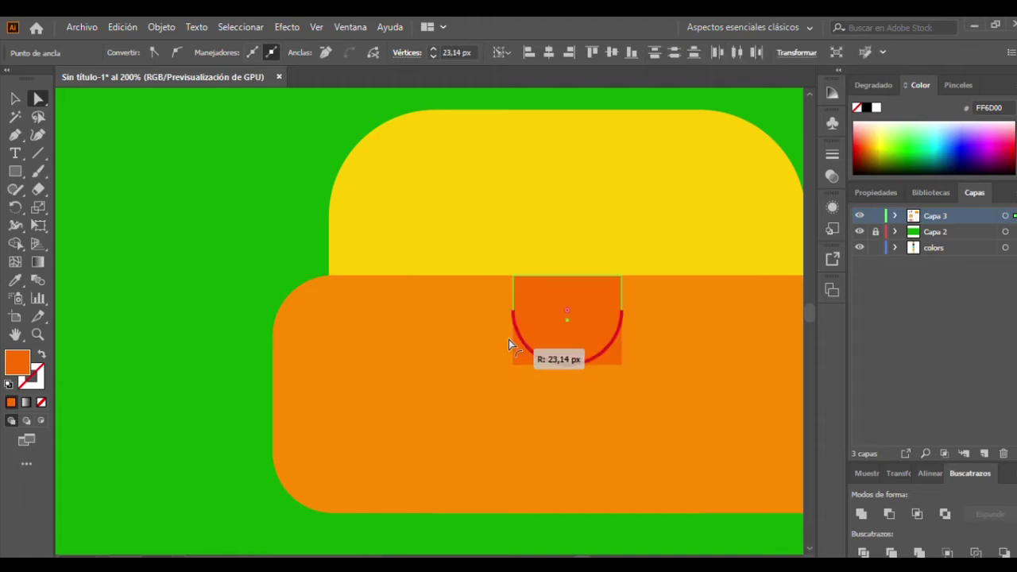
{"action": "left_click_drag", "start_coordinate": [508, 339], "coordinate": [510, 341]}
{"action": "key", "text": "v"}
{"action": "key", "text": "ctrl+shift+a"}
{"action": "key", "text": "m"}
{"action": "left_click_drag", "start_coordinate": [313, 239], "coordinate": [395, 384]}
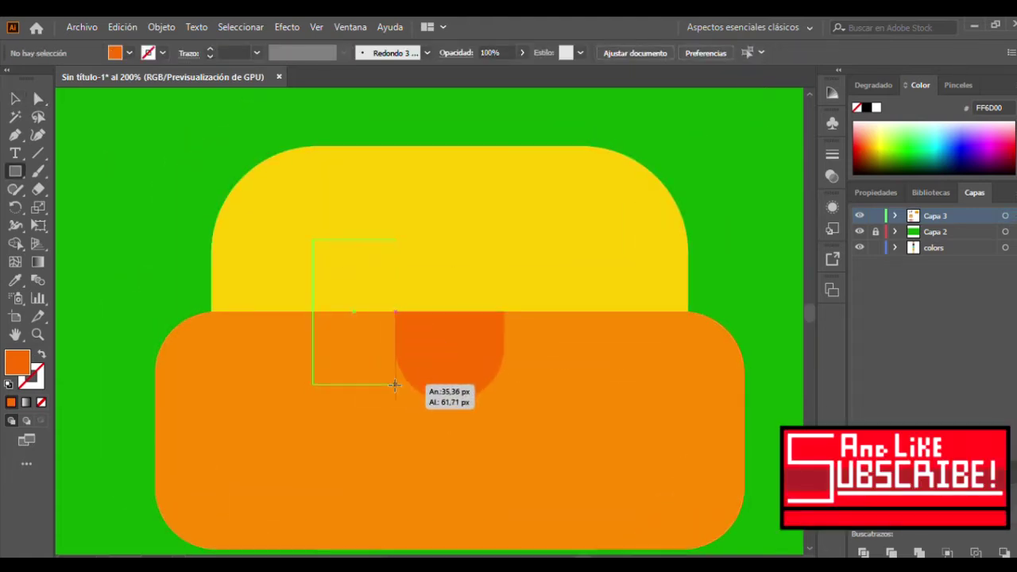
Fill the eye black behind the muzzle, copy it right of the nose, and round both into pills.
{"action": "scroll", "coordinate": [395, 384], "scroll_direction": "down", "scroll_amount": 3}
{"action": "key", "text": "i"}
{"action": "left_click", "coordinate": [129, 291]}
{"action": "scroll", "coordinate": [369, 334], "scroll_direction": "up", "scroll_amount": 3}
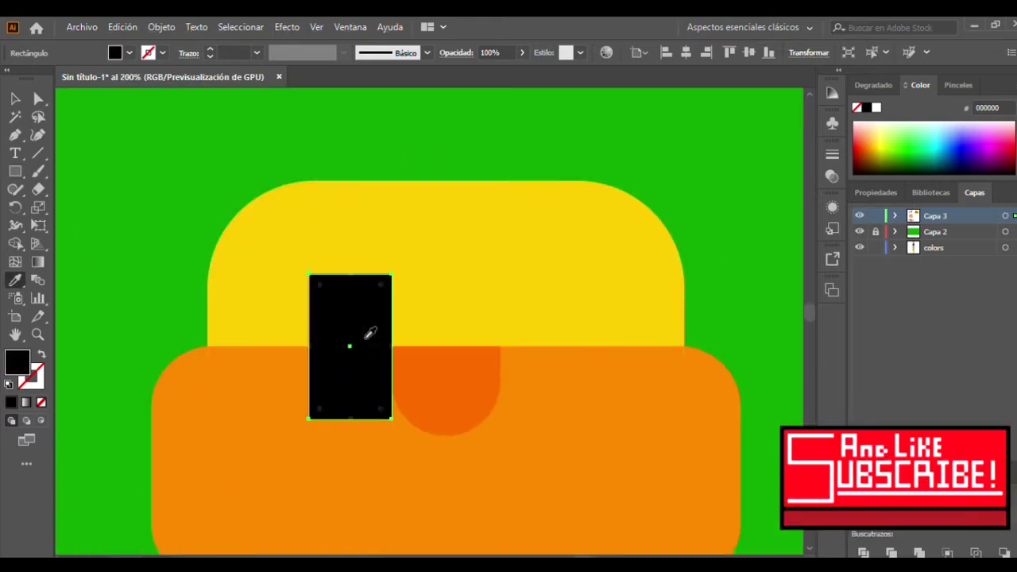
{"action": "key", "text": "ctrl+bracketleft"}
{"action": "key", "text": "v"}
{"action": "left_click_drag", "start_coordinate": [346, 348], "coordinate": [539, 348]}
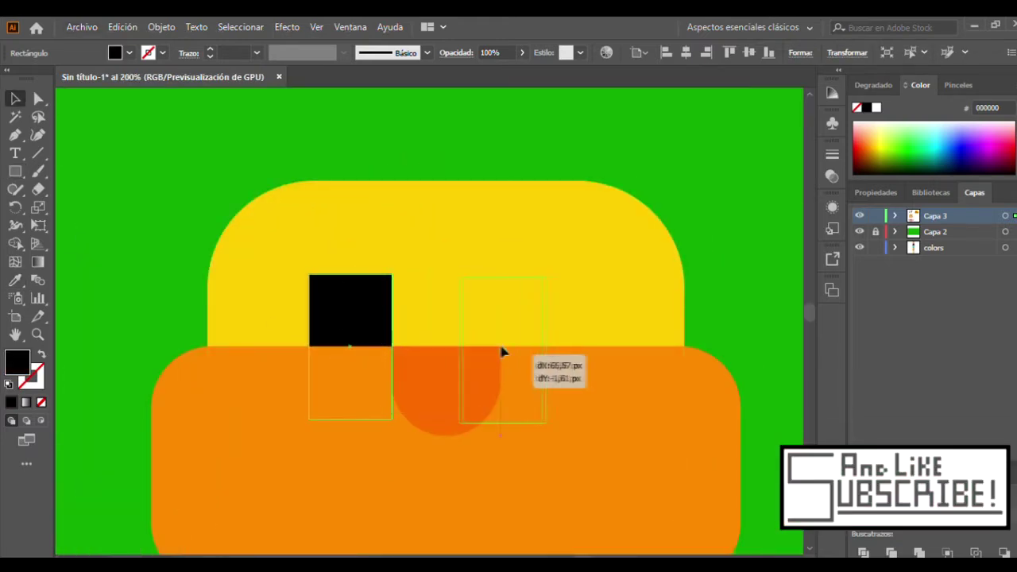
{"action": "left_click", "coordinate": [375, 312], "text": "shift"}
{"action": "key", "text": "a"}
{"action": "left_click_drag", "start_coordinate": [602, 302], "coordinate": [727, 318]}
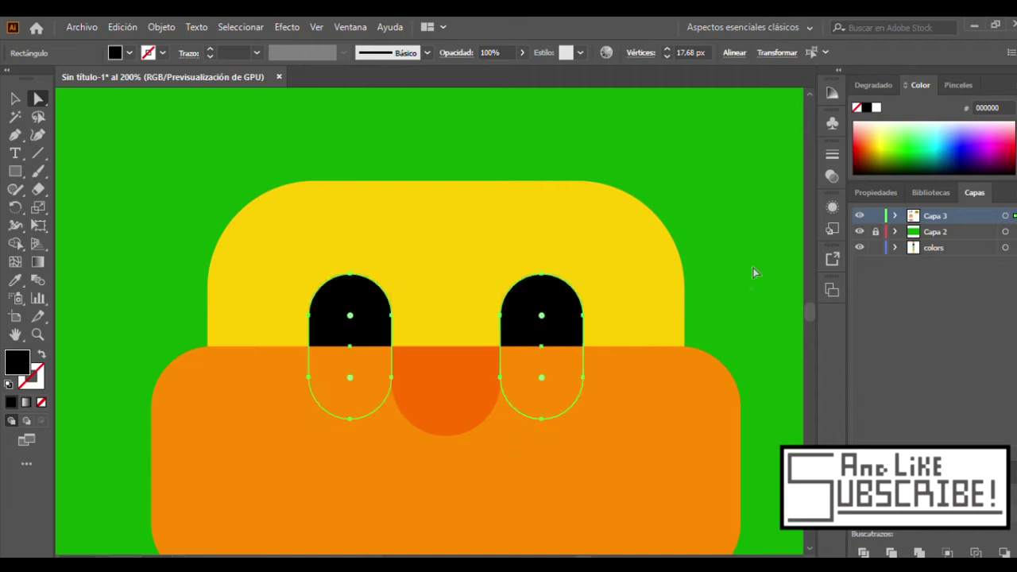
Draw a tall rectangle above the head's left side.
{"action": "key", "text": "ctrl+minus"}
{"action": "key", "text": "ctrl+minus"}
{"action": "key", "text": "ctrl+minus"}
{"action": "key", "text": "ctrl+plus"}
{"action": "left_click_drag", "start_coordinate": [432, 421], "coordinate": [268, 337]}
{"action": "key", "text": "v"}
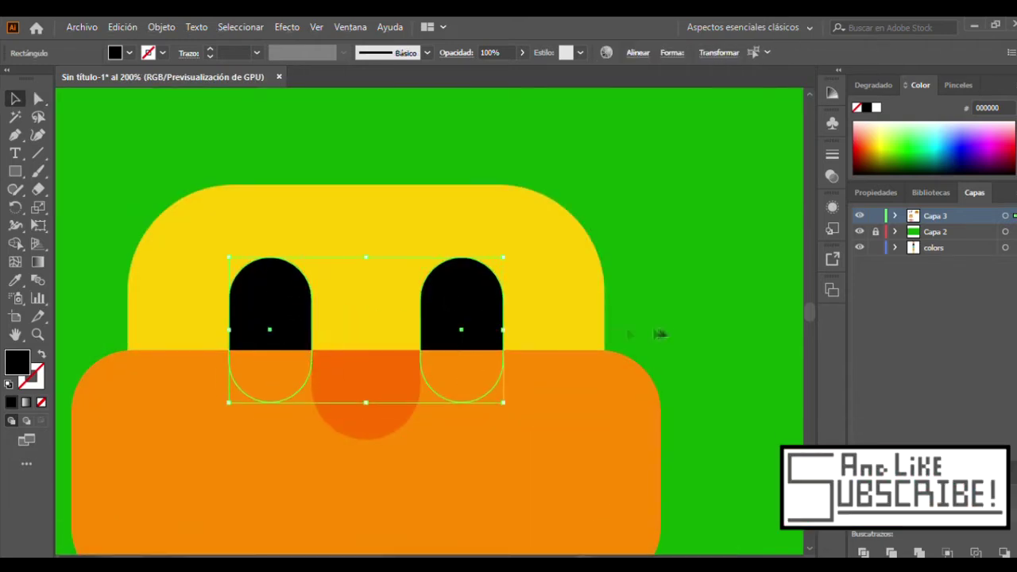
{"action": "key", "text": "ctrl+minus"}
{"action": "key", "text": "ctrl+plus"}
{"action": "key", "text": "ctrl+plus"}
{"action": "key", "text": "ctrl+plus"}
{"action": "key", "text": "m"}
{"action": "mouse_move", "coordinate": [216, 255]}
{"action": "left_mouse_down"}
{"action": "mouse_move", "coordinate": [333, 440]}
{"action": "mouse_move", "coordinate": [317, 440]}
{"action": "left_mouse_up"}
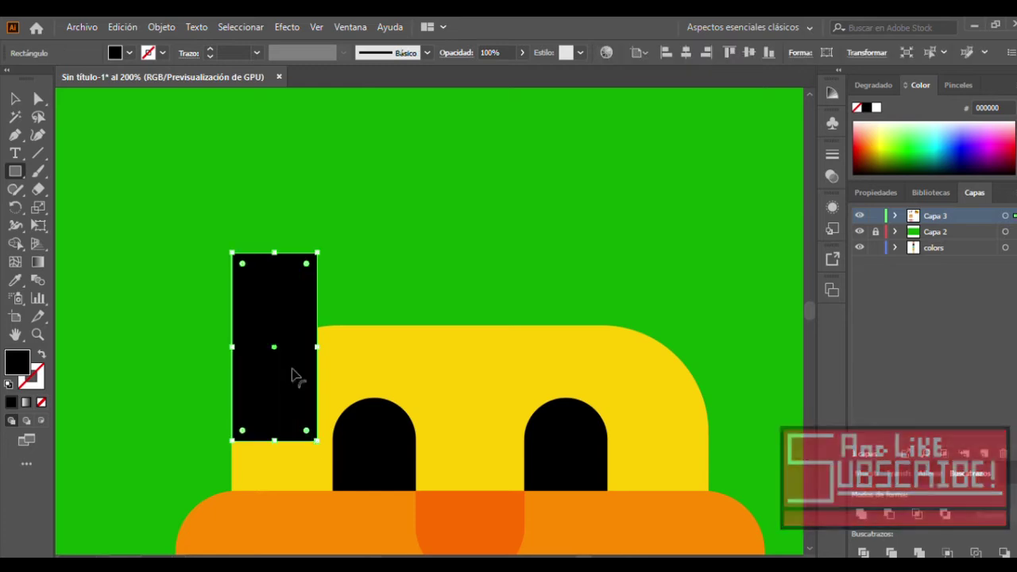
Send the ear rectangle behind the head, round its top-left corner, and colour it orange.
{"action": "key", "text": "ctrl+shift+bracketleft"}
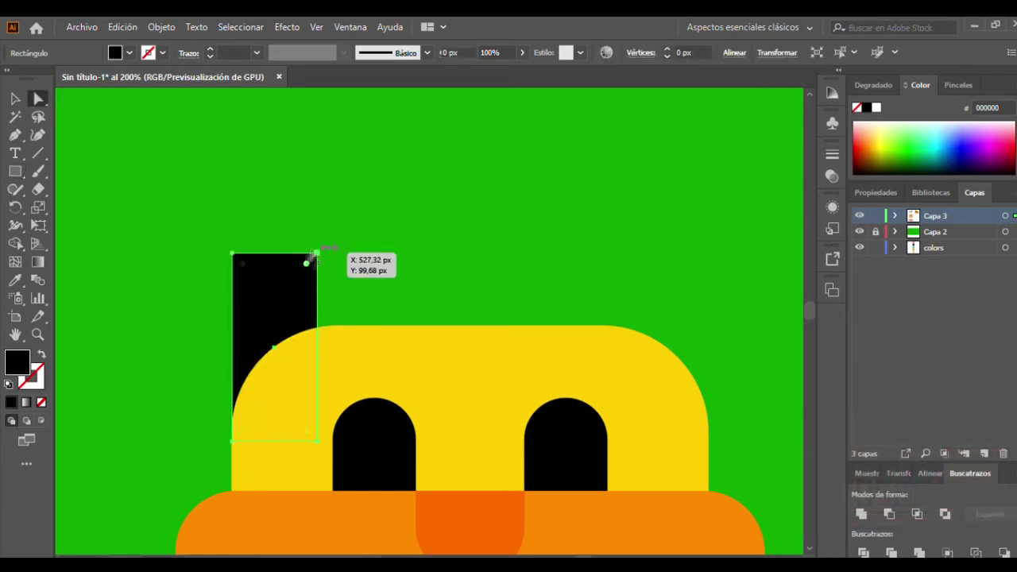
{"action": "key", "text": "a"}
{"action": "left_click_drag", "start_coordinate": [306, 263], "coordinate": [233, 413]}
{"action": "key", "text": "ctrl+z"}
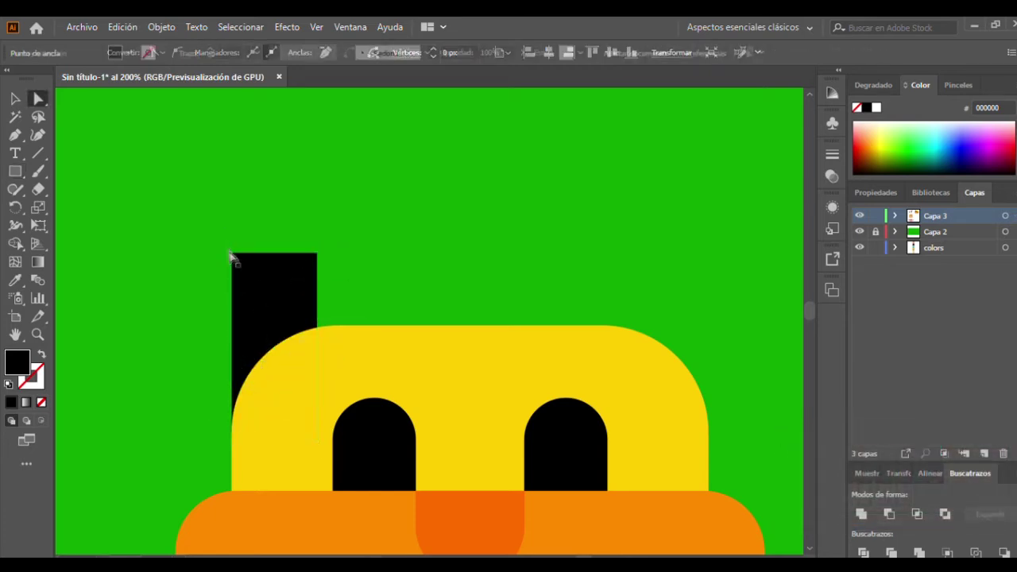
{"action": "left_click_drag", "start_coordinate": [236, 263], "coordinate": [140, 372]}
{"action": "key", "text": "i"}
{"action": "left_click", "coordinate": [355, 342]}
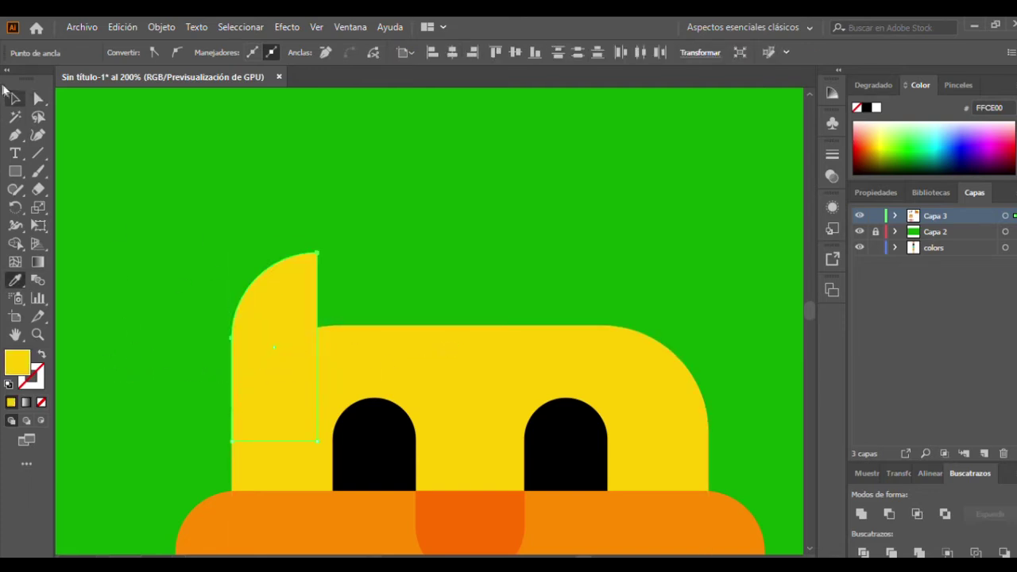
{"action": "left_click", "coordinate": [350, 509]}
Copy the ear to the head's right side and move the left ear up and outward.
{"action": "left_click_drag", "start_coordinate": [270, 347], "coordinate": [658, 341]}
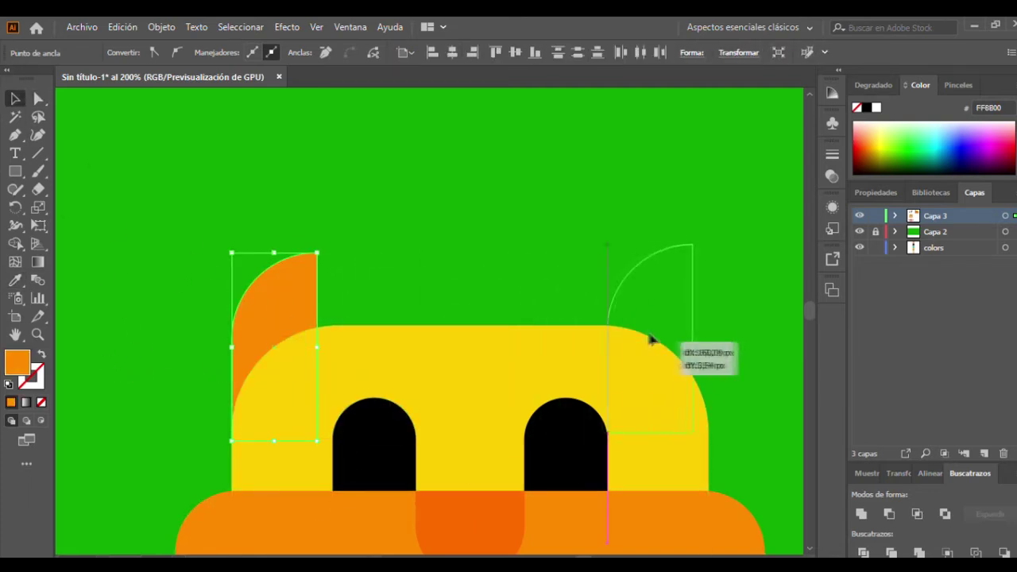
{"action": "left_click", "coordinate": [445, 397], "text": "shift"}
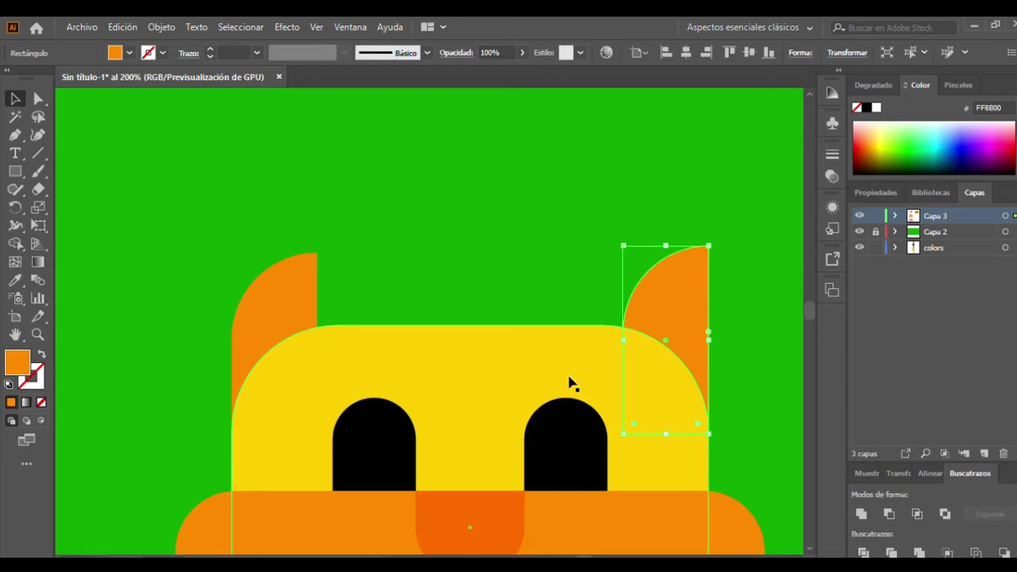
{"action": "key", "text": "ctrl+minus"}
{"action": "key", "text": "ctrl+minus"}
{"action": "key", "text": "ctrl+minus"}
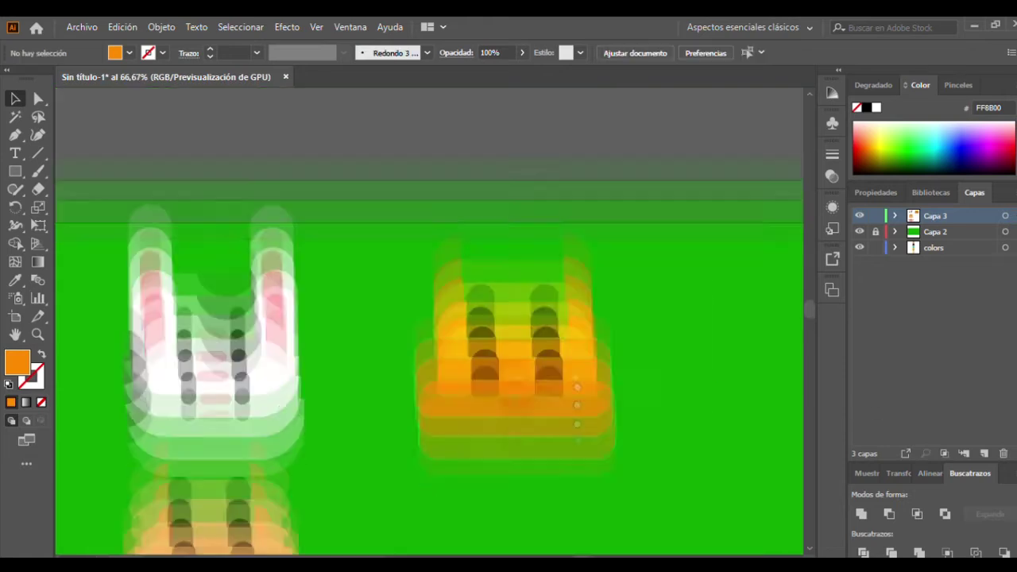
{"action": "key", "text": "ctrl+plus"}
{"action": "key", "text": "ctrl+plus"}
{"action": "mouse_move", "coordinate": [354, 383]}
{"action": "left_mouse_down"}
{"action": "mouse_move", "coordinate": [392, 337]}
{"action": "mouse_move", "coordinate": [357, 337]}
{"action": "left_mouse_up"}
{"action": "left_click", "coordinate": [381, 212]}
Replace the mismatched right ear with a fresh copy of the left ear.
{"action": "key", "text": "a"}
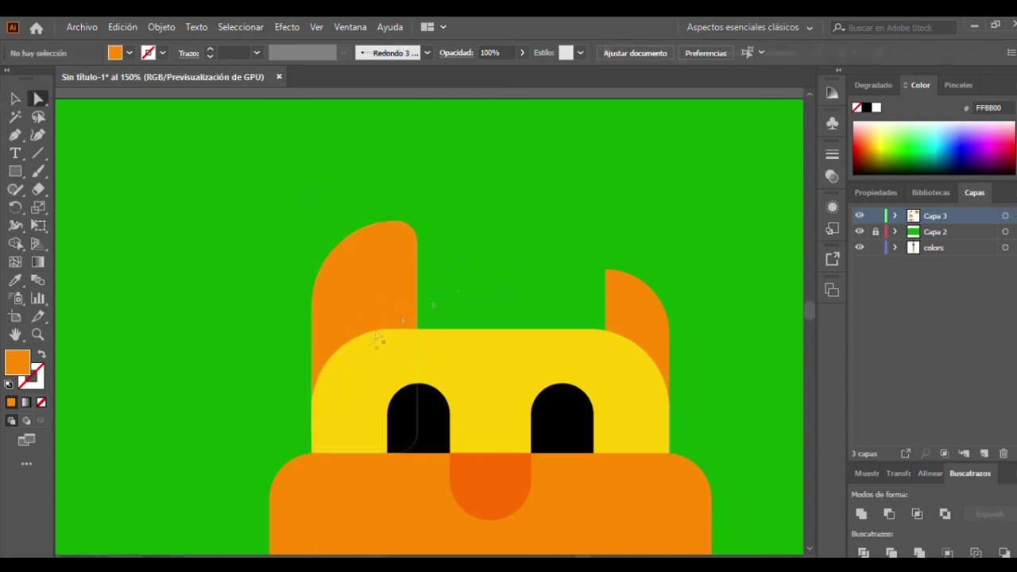
{"action": "left_click", "coordinate": [643, 291]}
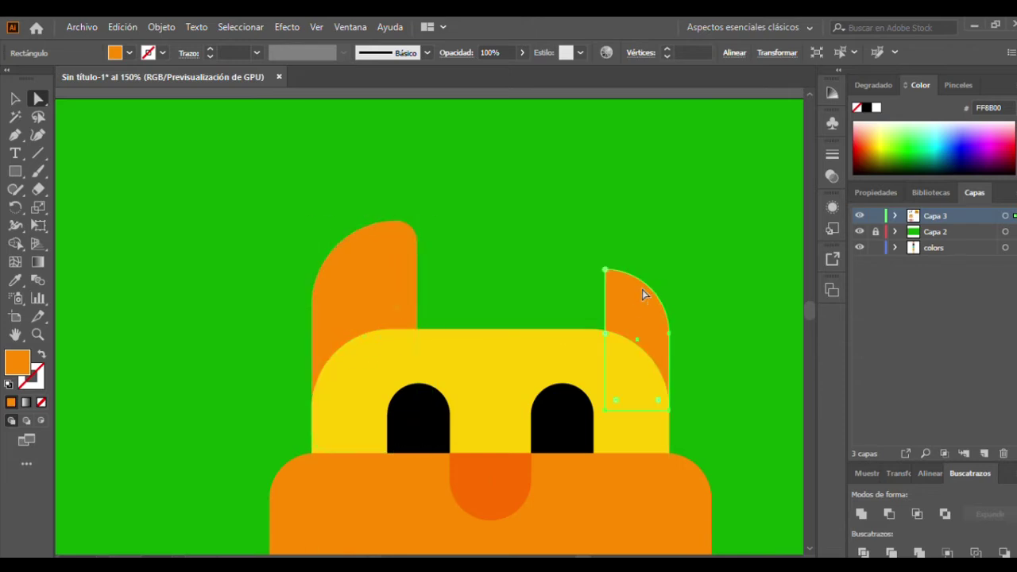
{"action": "key", "text": "Delete"}
{"action": "left_click", "coordinate": [360, 343]}
{"action": "key", "text": "v"}
{"action": "left_click_drag", "start_coordinate": [360, 343], "coordinate": [609, 333]}
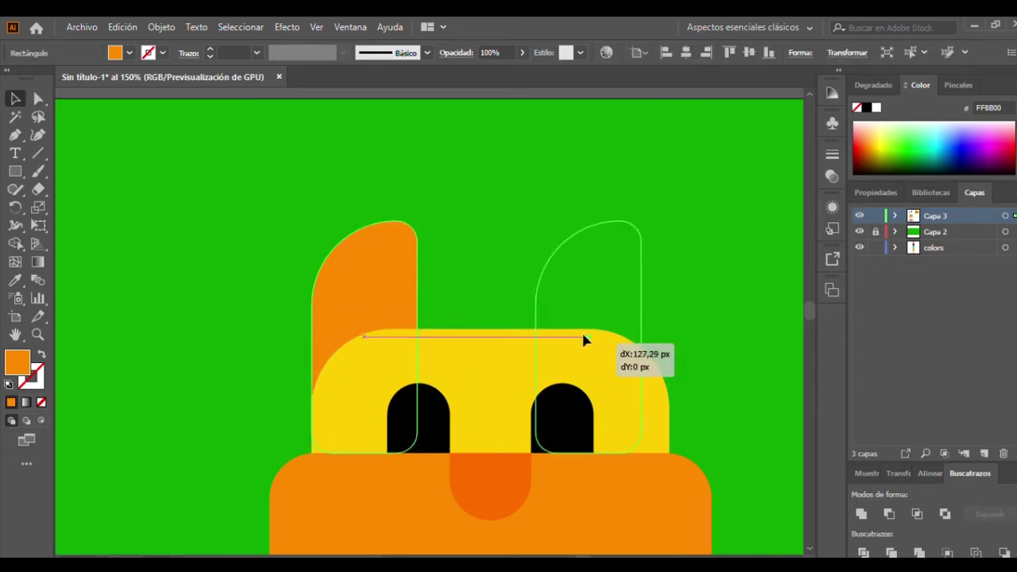
{"action": "left_click", "coordinate": [624, 326]}
Shrink both eyes on the orange-and-yellow head.
{"action": "left_click", "coordinate": [458, 310]}
{"action": "scroll", "coordinate": [508, 318], "scroll_direction": "down", "scroll_amount": 5}
{"action": "left_click", "coordinate": [419, 233]}
{"action": "left_click", "coordinate": [565, 250], "text": "shift"}
{"action": "left_click_drag", "start_coordinate": [594, 200], "coordinate": [546, 227]}
{"action": "left_click_drag", "start_coordinate": [427, 267], "coordinate": [434, 267]}
{"action": "scroll", "coordinate": [476, 334], "scroll_direction": "down", "scroll_amount": 3}
Duplicate the darker orange nose below the muzzle as a tongue.
{"action": "left_click", "coordinate": [489, 195]}
{"action": "left_click_drag", "start_coordinate": [488, 194], "coordinate": [489, 376]}
{"action": "key", "text": "ctrl+z"}
{"action": "left_click_drag", "start_coordinate": [490, 192], "coordinate": [490, 357]}
Colour the copy red and place it in front, at the muzzle's bottom.
{"action": "key", "text": "ctrl+minus"}
{"action": "key", "text": "ctrl+minus"}
{"action": "key", "text": "ctrl+minus"}
{"action": "key", "text": "i"}
{"action": "left_click", "coordinate": [194, 314]}
{"action": "key", "text": "ctrl+plus"}
{"action": "key", "text": "ctrl+plus"}
{"action": "key", "text": "ctrl+plus"}
{"action": "left_click_drag", "start_coordinate": [549, 425], "coordinate": [414, 383]}
{"action": "mouse_move", "coordinate": [543, 439]}
{"action": "left_mouse_down"}
{"action": "mouse_move", "coordinate": [548, 339]}
{"action": "mouse_move", "coordinate": [547, 389]}
{"action": "left_mouse_up"}
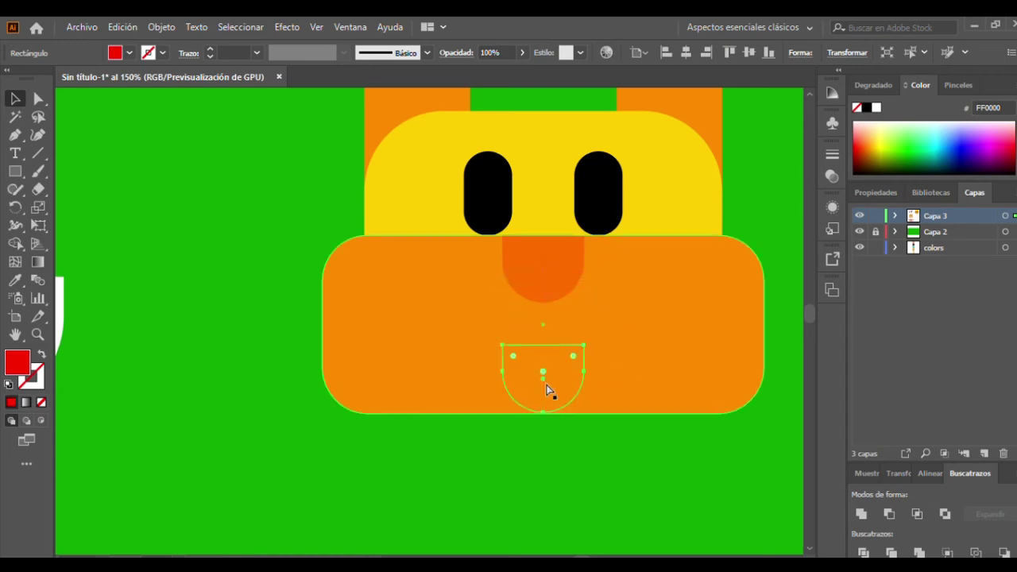
{"action": "key", "text": "ctrl+shift+bracketright"}
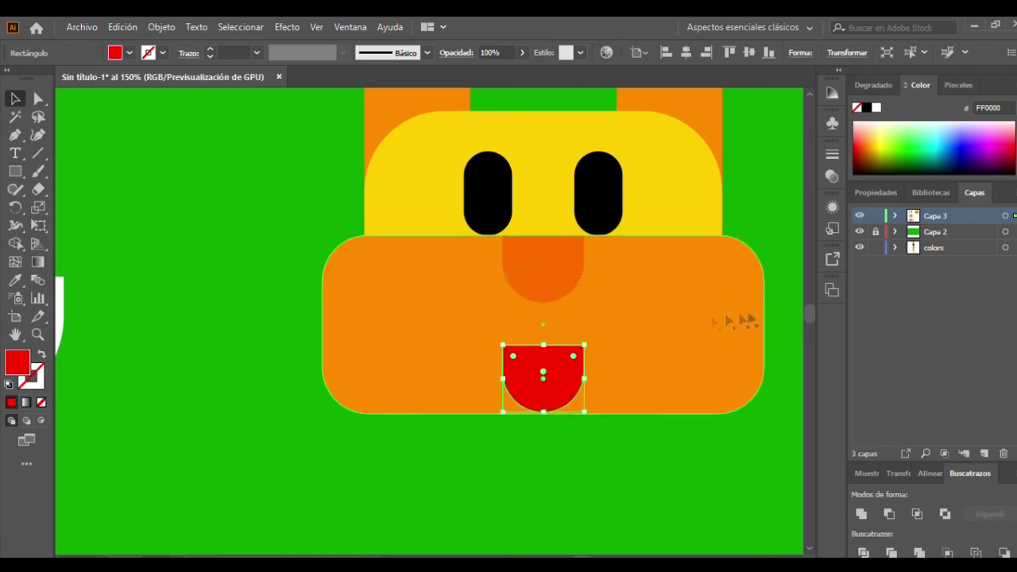
{"action": "key", "text": "ctrl+shift+a"}
Duplicate the finished orange-and-yellow head into the empty space below.
{"action": "key", "text": "ctrl+minus"}
{"action": "key", "text": "ctrl+minus"}
{"action": "scroll", "coordinate": [253, 367], "scroll_direction": "up", "scroll_amount": 2}
{"action": "scroll", "coordinate": [253, 368], "scroll_direction": "up", "scroll_amount": 1}
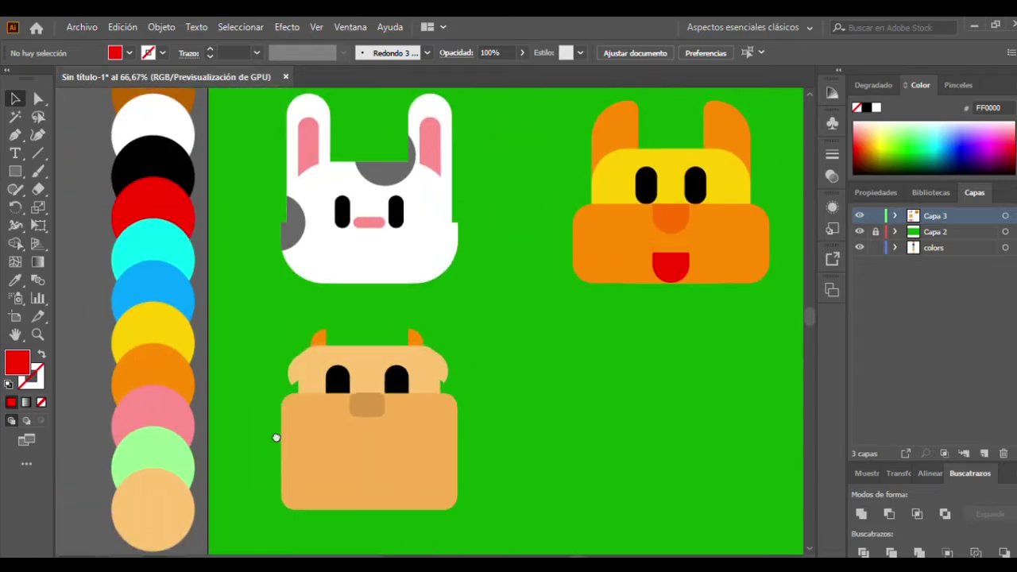
{"action": "key", "text": "ctrl+minus"}
{"action": "key", "text": "ctrl+minus"}
{"action": "key", "text": "ctrl+plus"}
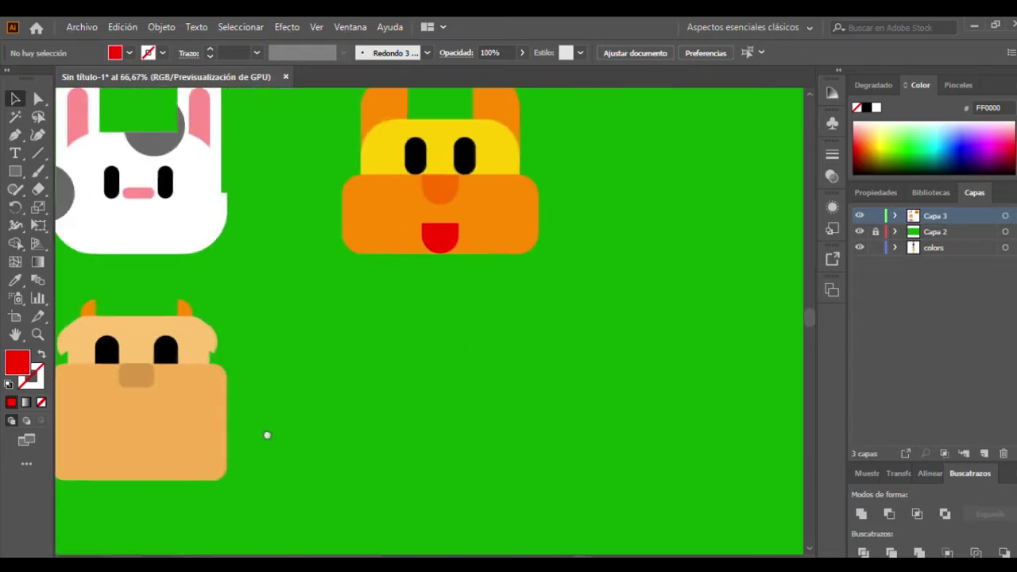
{"action": "left_click", "coordinate": [443, 193]}
{"action": "left_click_drag", "start_coordinate": [442, 193], "coordinate": [427, 358]}
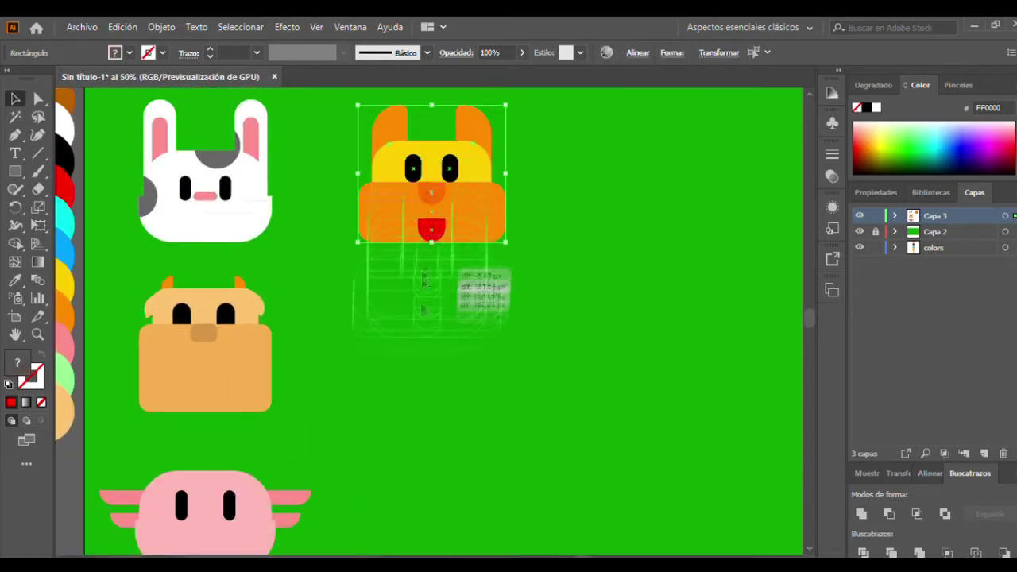
{"action": "key", "text": "ctrl+shift+a"}
{"action": "key", "text": "ctrl+plus"}
{"action": "key", "text": "ctrl+plus"}
{"action": "key", "text": "ctrl+plus"}
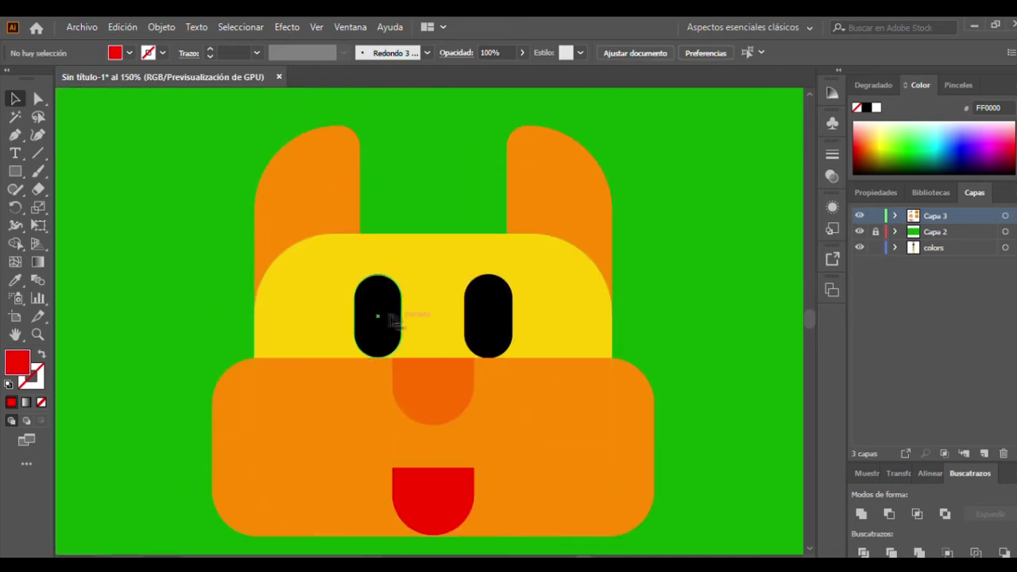
Delete the eyes, ears, nose and tongue from the head copy.
{"action": "left_click", "coordinate": [363, 317]}
{"action": "left_click", "coordinate": [488, 318], "text": "shift"}
{"action": "key", "text": "Delete"}
{"action": "left_click", "coordinate": [318, 188], "text": "shift"}
{"action": "key", "text": "Delete"}
{"action": "key", "text": "ctrl+z"}
{"action": "left_click", "coordinate": [432, 386]}
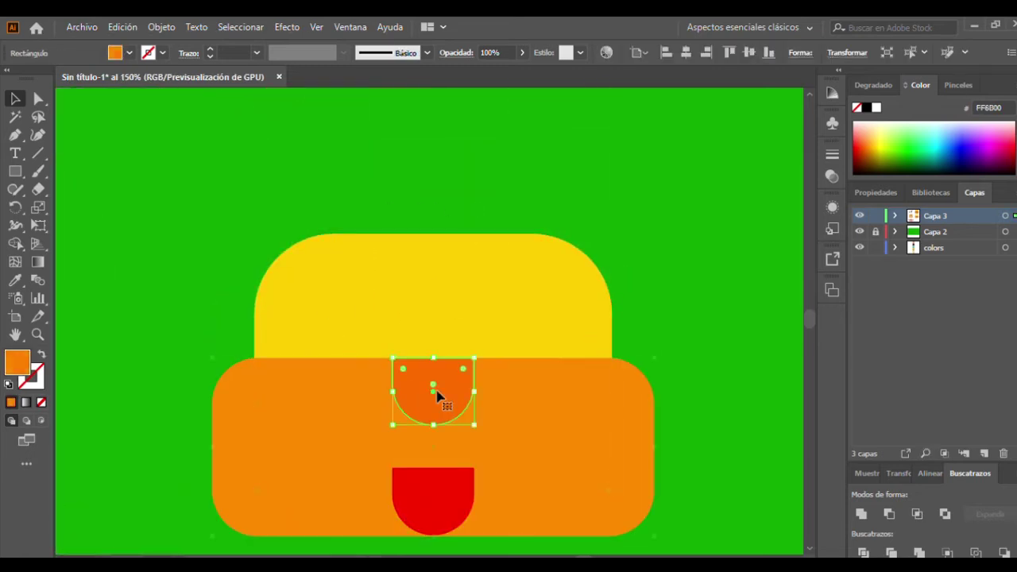
{"action": "key", "text": "Delete"}
{"action": "left_click", "coordinate": [430, 488]}
{"action": "key", "text": "Delete"}
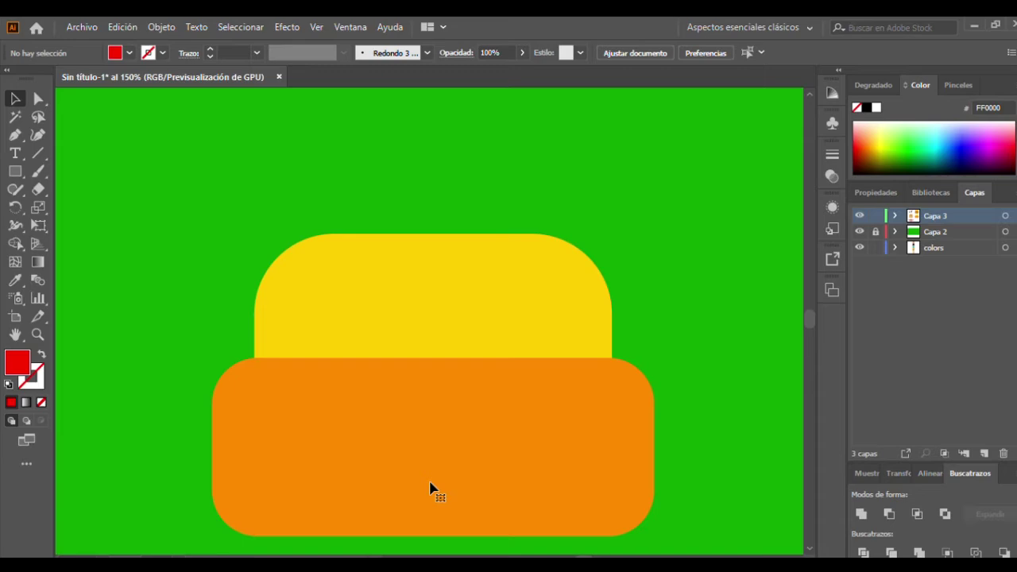
Round the muzzle fully into a pill and stretch it wider.
{"action": "left_click", "coordinate": [316, 396]}
{"action": "left_click_drag", "start_coordinate": [256, 404], "coordinate": [300, 446]}
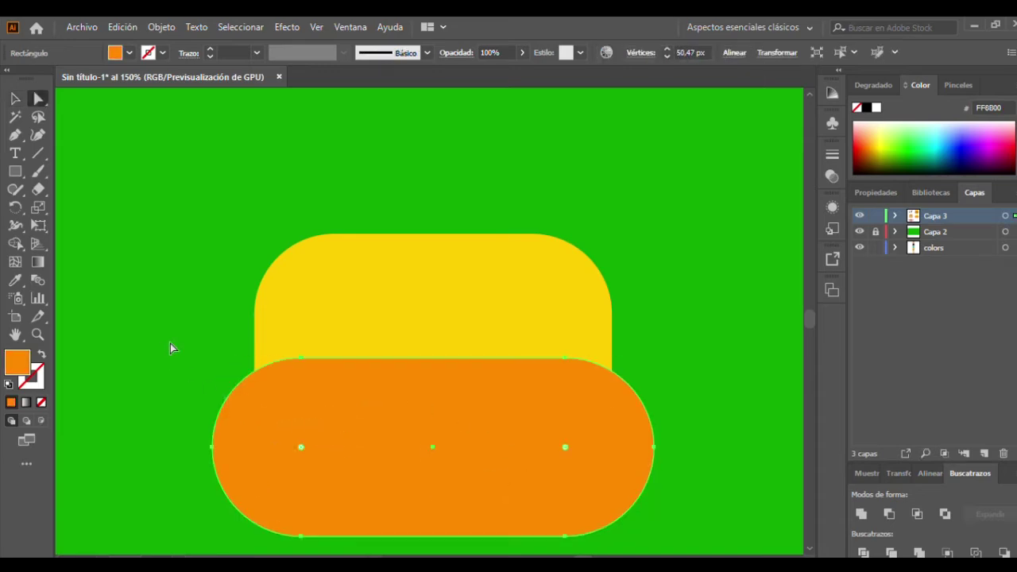
{"action": "key", "text": "v"}
{"action": "left_click_drag", "start_coordinate": [654, 536], "coordinate": [688, 497]}
{"action": "key", "text": "ctrl+minus"}
{"action": "key", "text": "ctrl+minus"}
{"action": "mouse_move", "coordinate": [371, 307]}
{"action": "left_mouse_down"}
{"action": "mouse_move", "coordinate": [600, 404]}
{"action": "mouse_move", "coordinate": [522, 422]}
{"action": "left_mouse_up"}
Fill the muzzle light peach and the top shape white.
{"action": "key", "text": "i"}
{"action": "left_click", "coordinate": [97, 512]}
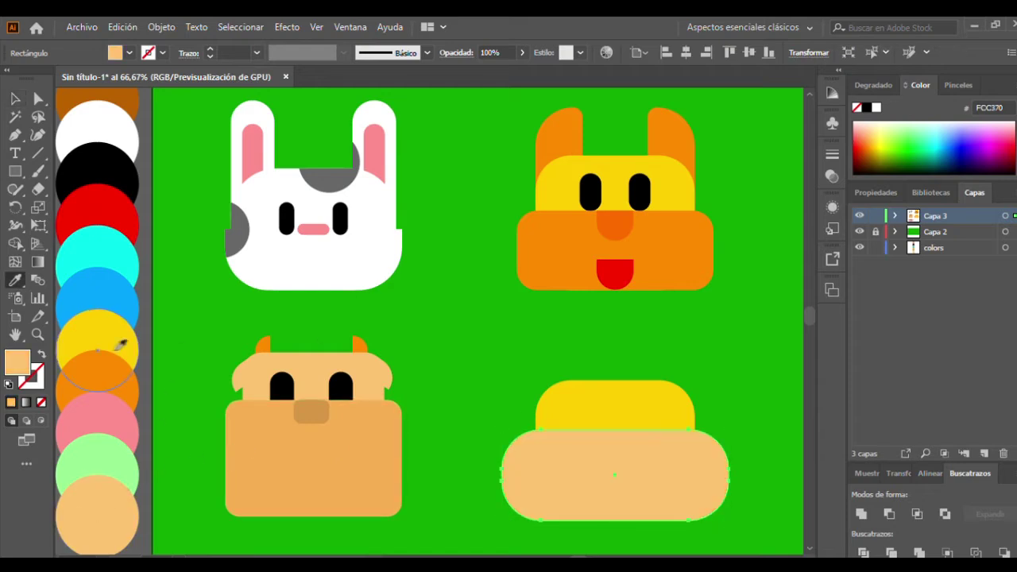
{"action": "left_click", "coordinate": [87, 374]}
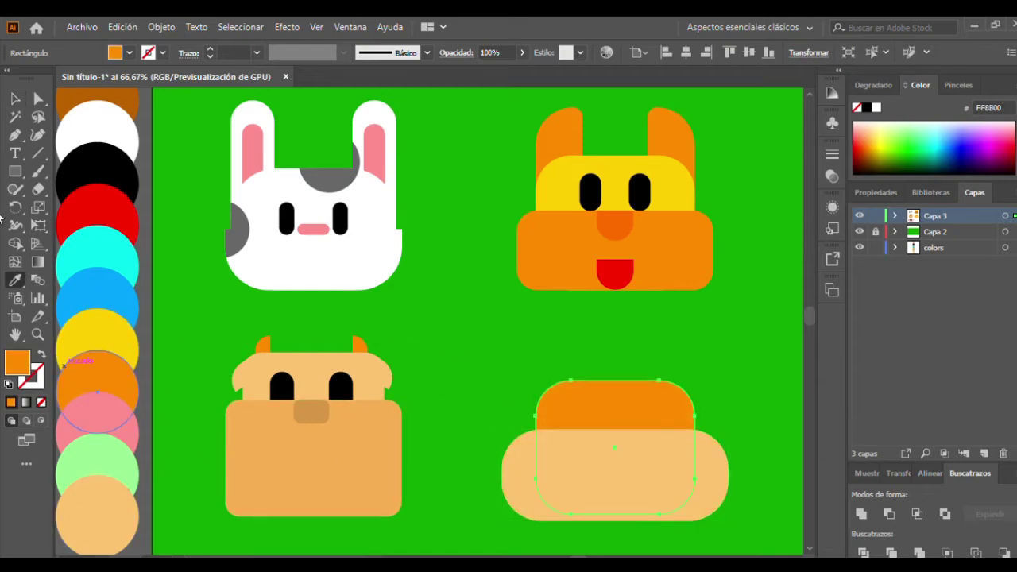
{"action": "left_click", "coordinate": [73, 137]}
Draw a fully rounded pill on the white face and fill it black.
{"action": "key", "text": "v"}
{"action": "scroll", "coordinate": [588, 467], "scroll_direction": "up", "scroll_amount": 1}
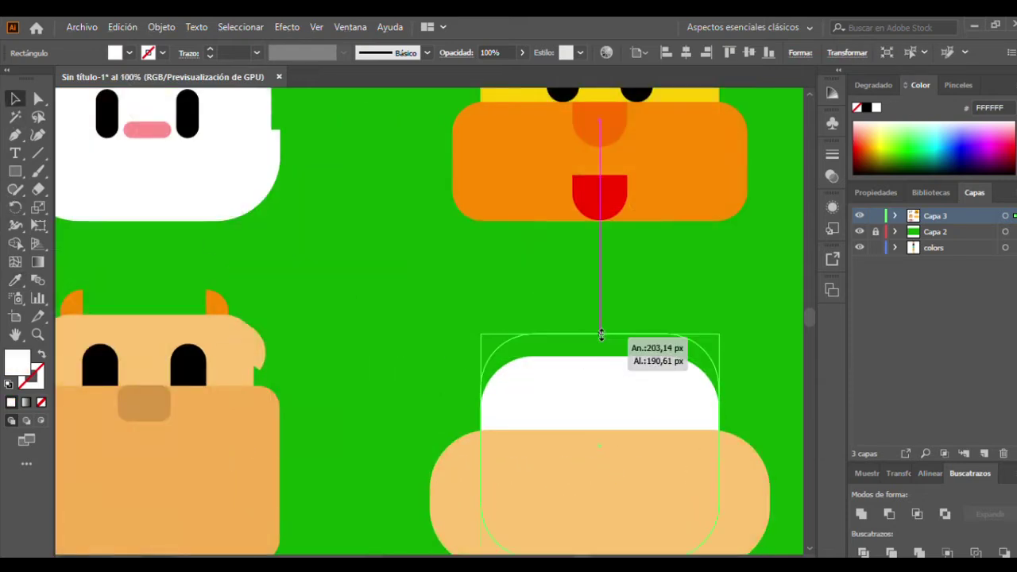
{"action": "scroll", "coordinate": [602, 334], "scroll_direction": "up", "scroll_amount": 3}
{"action": "scroll", "coordinate": [560, 361], "scroll_direction": "down", "scroll_amount": 1}
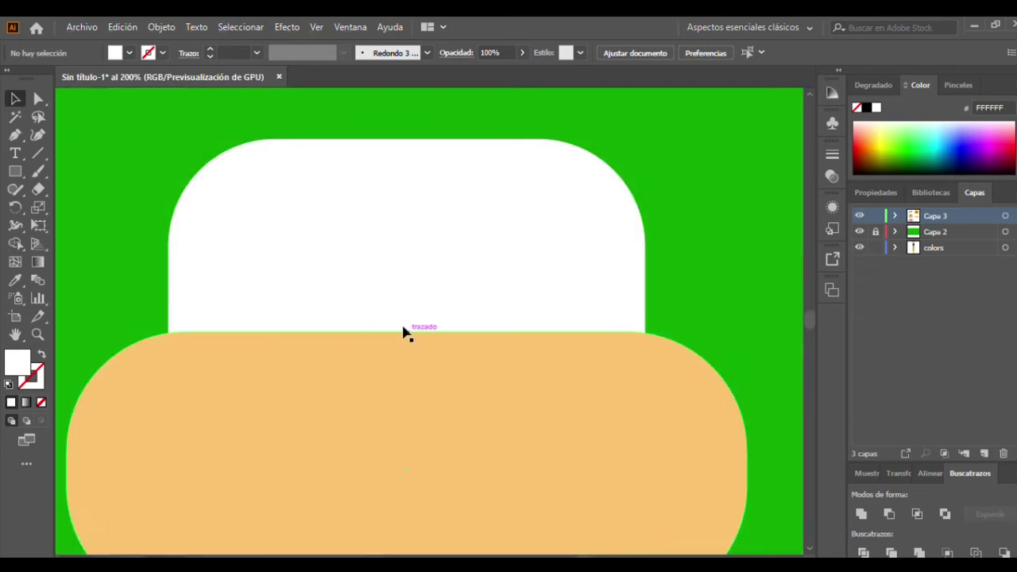
{"action": "left_click_drag", "start_coordinate": [302, 333], "coordinate": [341, 411]}
{"action": "key", "text": "a"}
{"action": "left_click_drag", "start_coordinate": [278, 221], "coordinate": [307, 328]}
{"action": "scroll", "coordinate": [306, 328], "scroll_direction": "down", "scroll_amount": 2}
{"action": "key", "text": "i"}
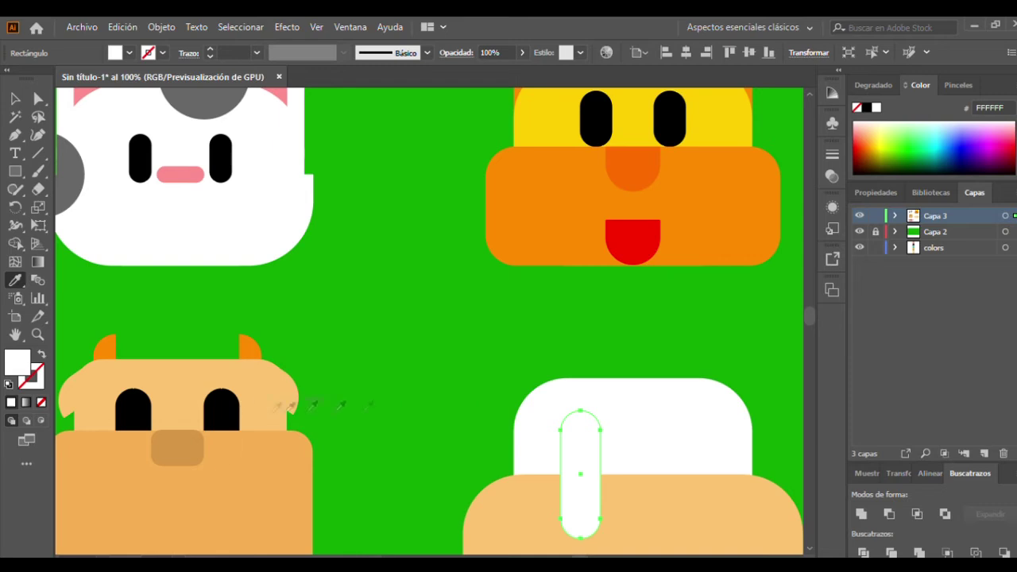
{"action": "left_click", "coordinate": [223, 409]}
Shorten the black pill to half height, position it, and duplicate it as a second eye.
{"action": "scroll", "coordinate": [322, 371], "scroll_direction": "up", "scroll_amount": 1}
{"action": "key", "text": "v"}
{"action": "left_click_drag", "start_coordinate": [410, 337], "coordinate": [410, 357]}
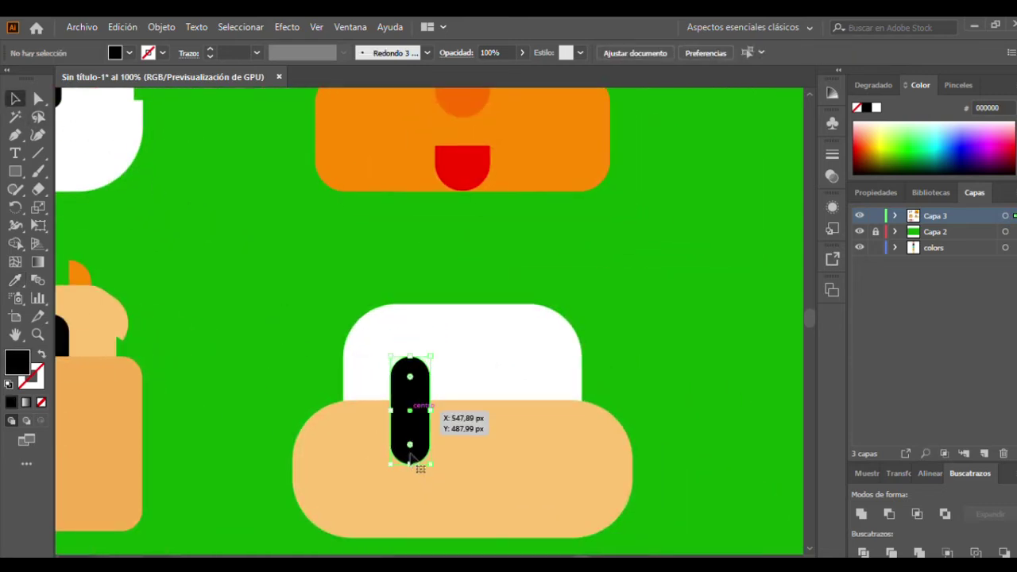
{"action": "left_click_drag", "start_coordinate": [410, 465], "coordinate": [410, 418]}
{"action": "scroll", "coordinate": [413, 389], "scroll_direction": "up", "scroll_amount": 2}
{"action": "left_click_drag", "start_coordinate": [361, 384], "coordinate": [379, 400]}
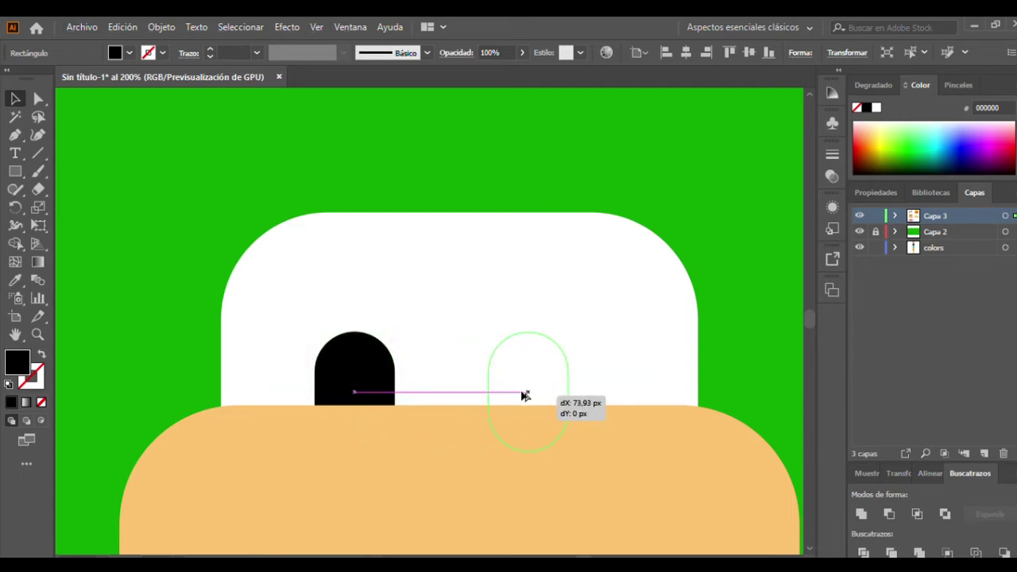
{"action": "left_click_drag", "start_coordinate": [538, 395], "coordinate": [538, 395]}
Copy the bunny's ears onto the new head, resized and positioned to fit.
{"action": "scroll", "coordinate": [538, 395], "scroll_direction": "down", "scroll_amount": 3}
{"action": "scroll", "coordinate": [408, 436], "scroll_direction": "up", "scroll_amount": 2}
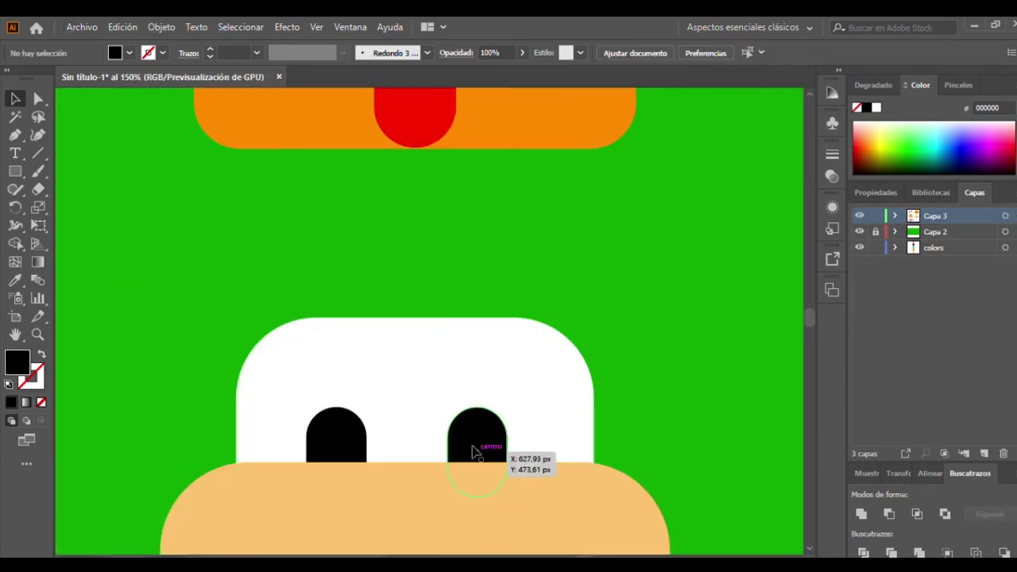
{"action": "scroll", "coordinate": [427, 452], "scroll_direction": "down", "scroll_amount": 2}
{"action": "scroll", "coordinate": [382, 416], "scroll_direction": "down", "scroll_amount": 1}
{"action": "scroll", "coordinate": [199, 220], "scroll_direction": "up", "scroll_amount": 1}
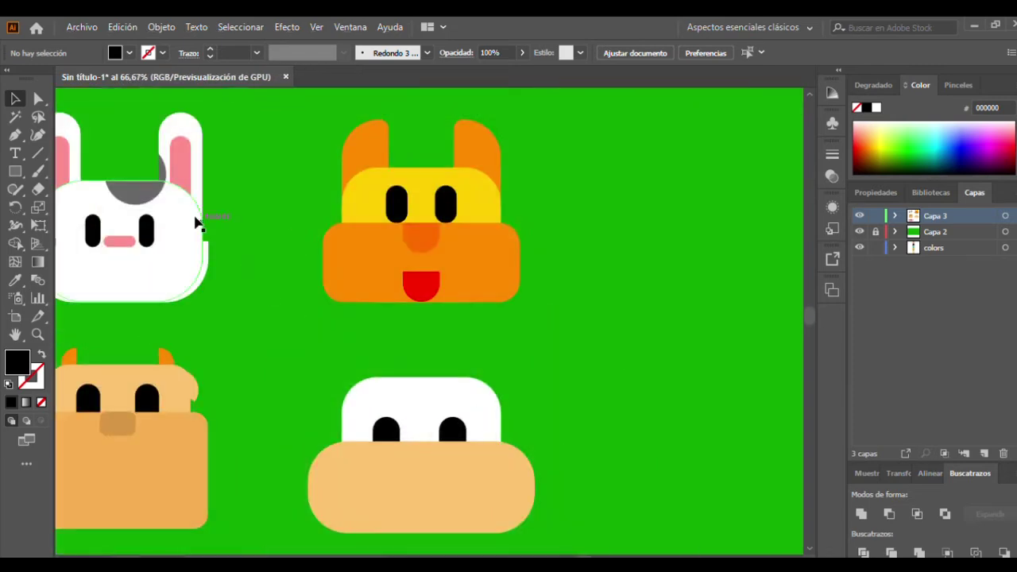
{"action": "left_click", "coordinate": [283, 194]}
{"action": "left_click", "coordinate": [159, 210], "text": "shift"}
{"action": "left_click_drag", "start_coordinate": [159, 236], "coordinate": [463, 461]}
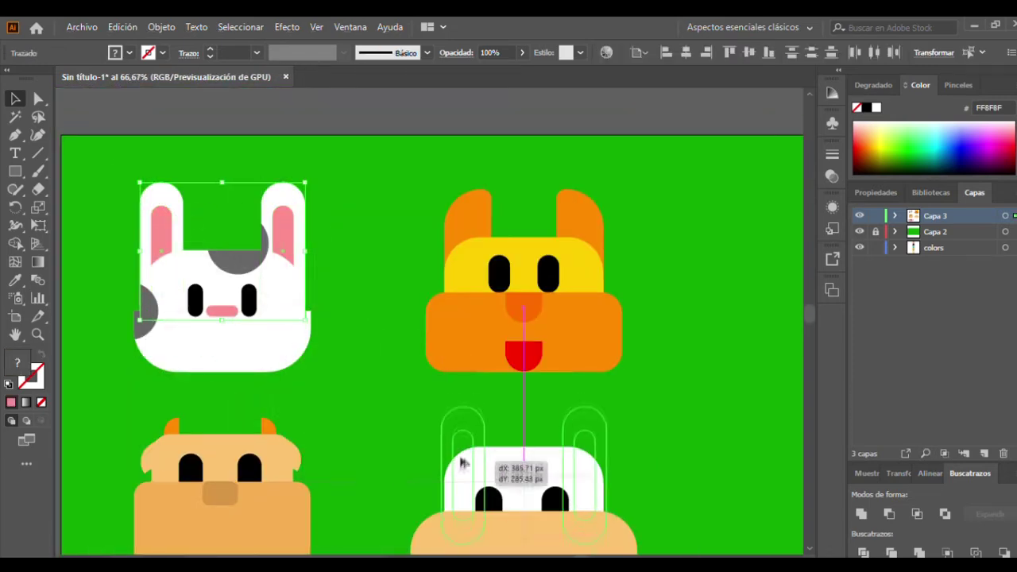
{"action": "left_click_drag", "start_coordinate": [602, 409], "coordinate": [596, 411]}
{"action": "scroll", "coordinate": [596, 411], "scroll_direction": "up", "scroll_amount": 2}
{"action": "left_click_drag", "start_coordinate": [338, 395], "coordinate": [318, 352]}
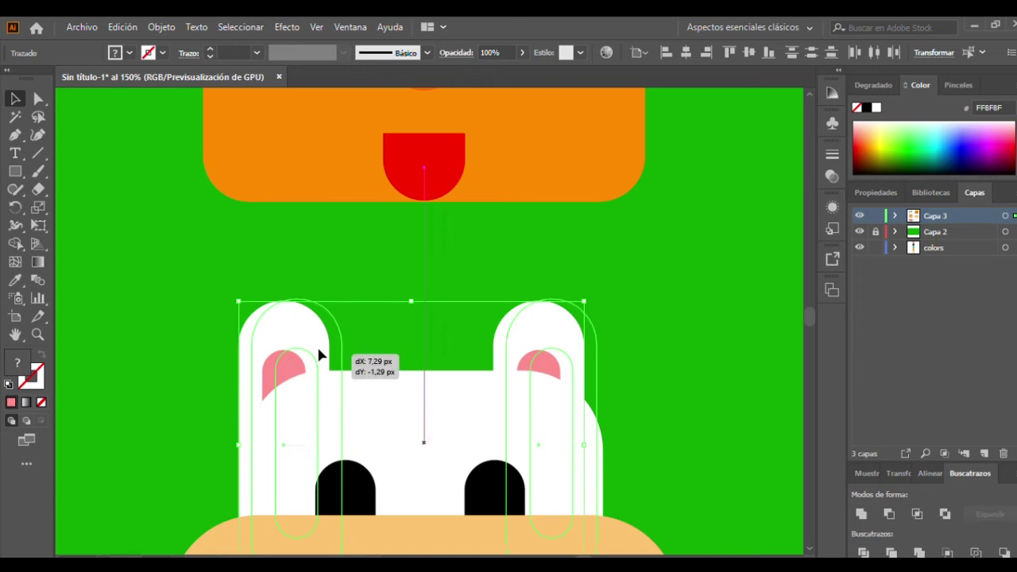
Recolour the pink inner ears with the muzzle's peach.
{"action": "left_click", "coordinate": [670, 345]}
{"action": "scroll", "coordinate": [670, 344], "scroll_direction": "down", "scroll_amount": 1}
{"action": "scroll", "coordinate": [414, 465], "scroll_direction": "up", "scroll_amount": 1}
{"action": "left_click", "coordinate": [595, 228]}
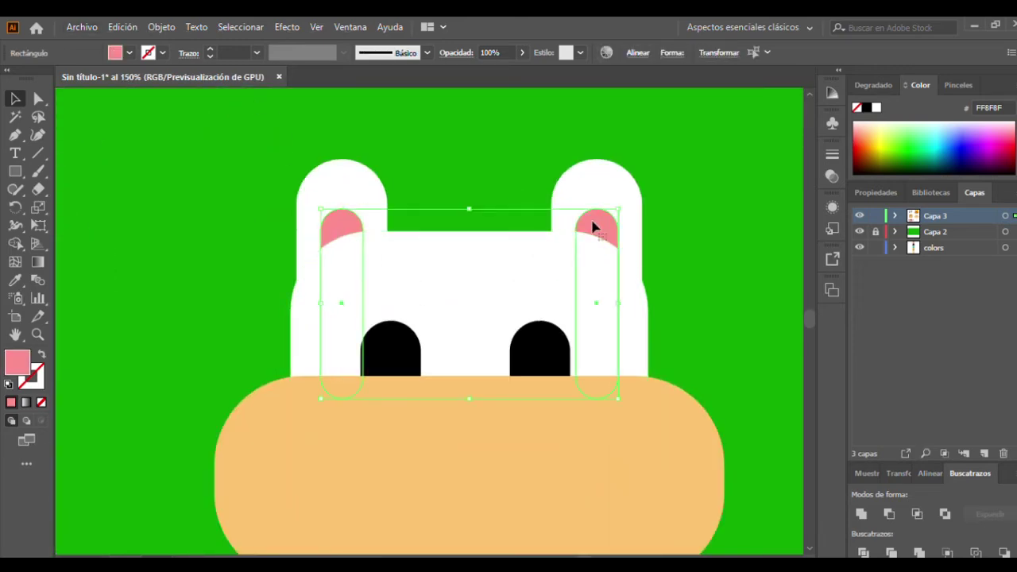
{"action": "key", "text": "i"}
{"action": "left_click", "coordinate": [477, 445]}
{"action": "key", "text": "v"}
{"action": "scroll", "coordinate": [284, 270], "scroll_direction": "down", "scroll_amount": 2}
{"action": "scroll", "coordinate": [536, 416], "scroll_direction": "up", "scroll_amount": 2}
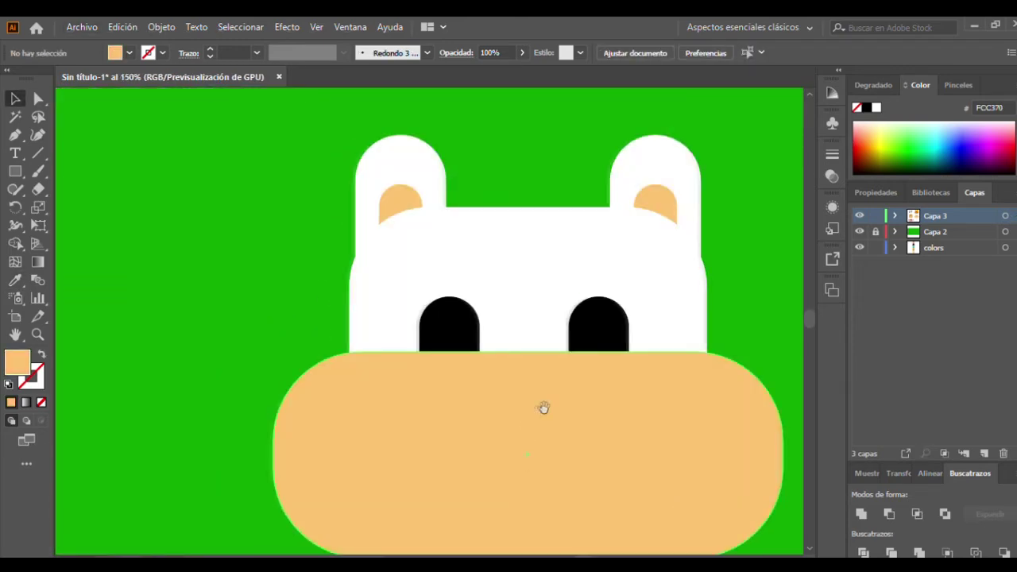
{"action": "key", "text": "m"}
{"action": "scroll", "coordinate": [484, 370], "scroll_direction": "up", "scroll_amount": 1}
{"action": "scroll", "coordinate": [475, 396], "scroll_direction": "up", "scroll_amount": 1}
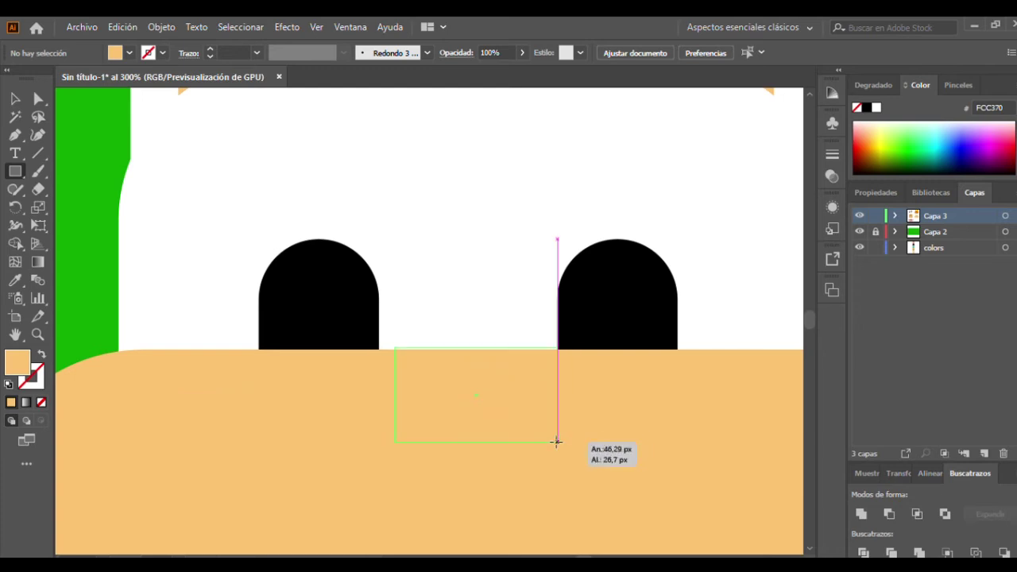
Draw a small nose rectangle above the muzzle, nudging the left eye toward centre.
{"action": "left_click_drag", "start_coordinate": [562, 447], "coordinate": [557, 477]}
{"action": "key", "text": "v"}
{"action": "left_click_drag", "start_coordinate": [290, 284], "coordinate": [311, 284]}
{"action": "scroll", "coordinate": [435, 364], "scroll_direction": "down", "scroll_amount": 2}
{"action": "scroll", "coordinate": [436, 364], "scroll_direction": "up", "scroll_amount": 2}
{"action": "left_click_drag", "start_coordinate": [477, 294], "coordinate": [477, 332]}
{"action": "left_click_drag", "start_coordinate": [478, 454], "coordinate": [480, 380]}
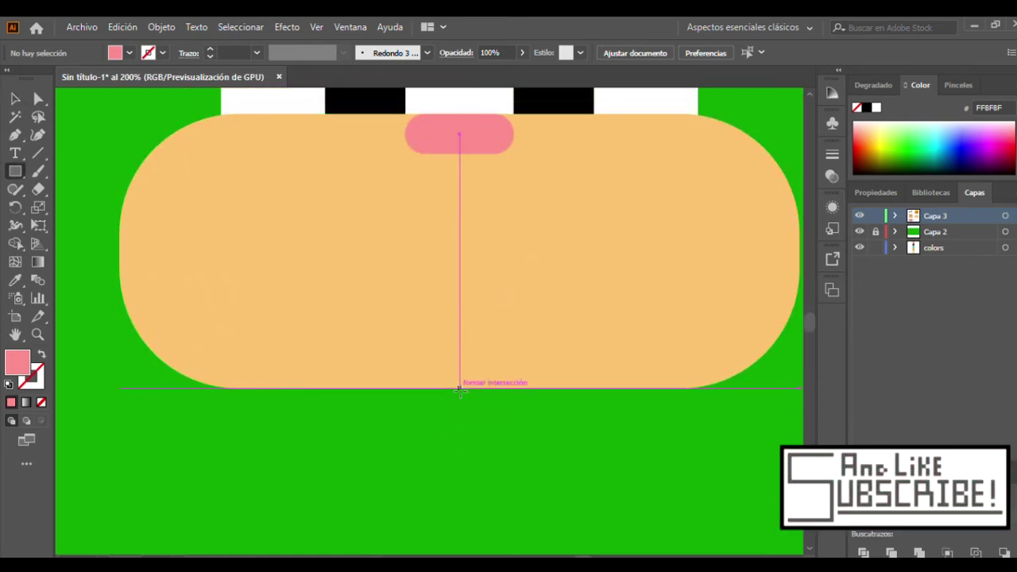
Draw a small tooth rectangle under the muzzle and an orange rectangle atop the head.
{"action": "mouse_move", "coordinate": [460, 389]}
{"action": "left_mouse_down"}
{"action": "mouse_move", "coordinate": [505, 449]}
{"action": "mouse_move", "coordinate": [521, 449]}
{"action": "mouse_move", "coordinate": [461, 416]}
{"action": "mouse_move", "coordinate": [477, 430]}
{"action": "left_mouse_up"}
{"action": "key", "text": "a"}
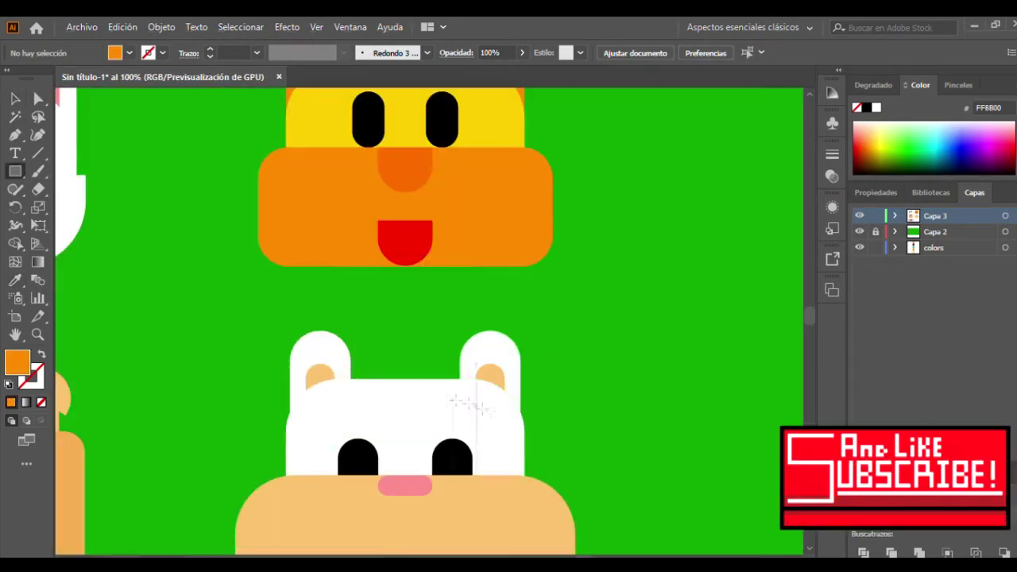
{"action": "scroll", "coordinate": [427, 399], "scroll_direction": "up", "scroll_amount": 2}
{"action": "mouse_move", "coordinate": [381, 360]}
{"action": "left_mouse_down"}
{"action": "mouse_move", "coordinate": [454, 415]}
{"action": "mouse_move", "coordinate": [461, 439]}
{"action": "left_mouse_up"}
Round the orange crown rectangle and send it behind the white head.
{"action": "key", "text": "a"}
{"action": "left_click_drag", "start_coordinate": [406, 384], "coordinate": [378, 403]}
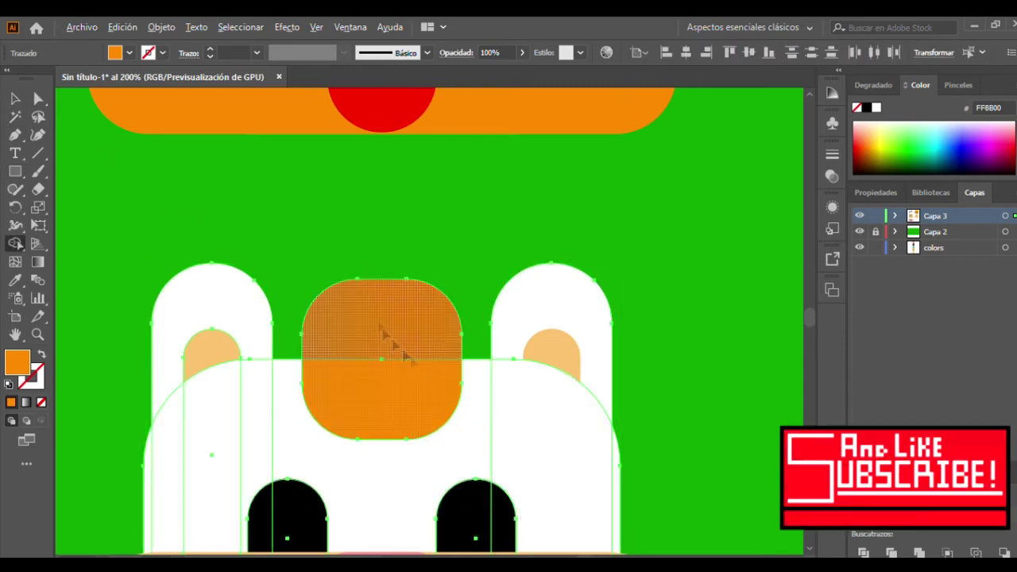
{"action": "key", "text": "ctrl+["}
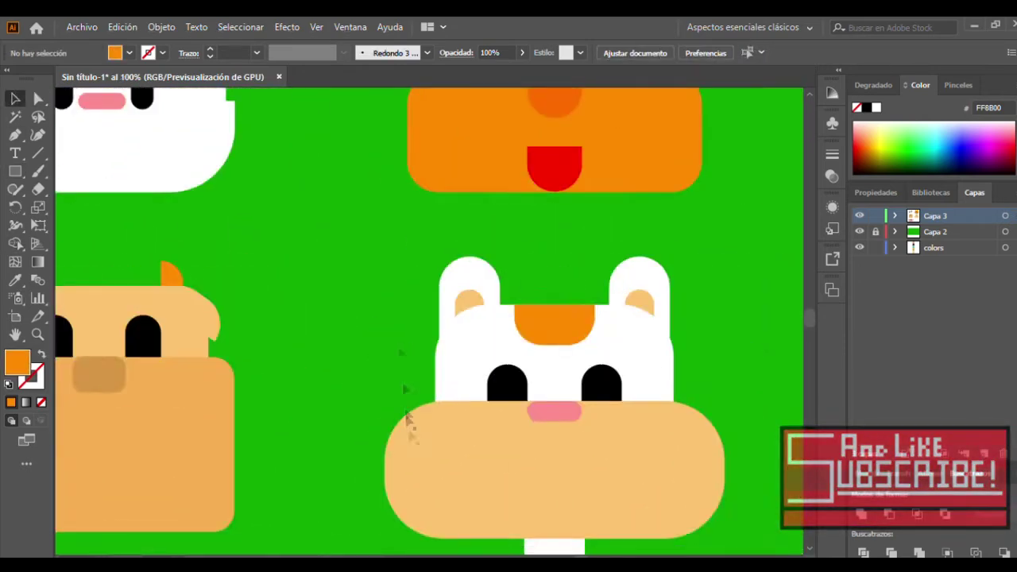
Add a rounded orange pill at the face's left edge, tucked behind it.
{"action": "key", "text": "m"}
{"action": "left_click_drag", "start_coordinate": [387, 262], "coordinate": [524, 470]}
{"action": "key", "text": "a"}
{"action": "left_click_drag", "start_coordinate": [513, 274], "coordinate": [474, 381]}
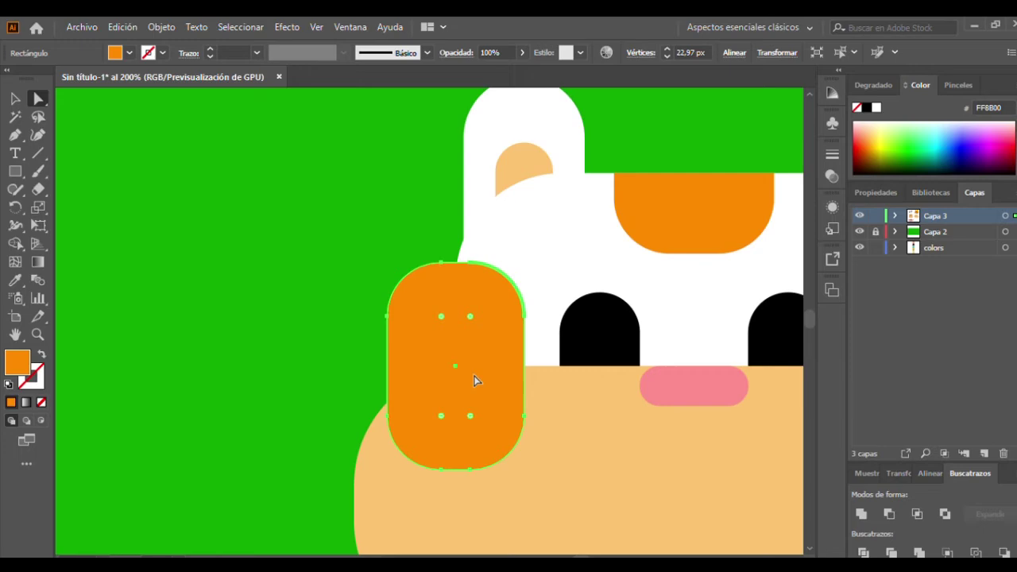
{"action": "key", "text": "ctrl+["}
{"action": "key", "text": "v"}
Deselect everything and fit the whole artboard in view.
{"action": "left_click_drag", "start_coordinate": [215, 159], "coordinate": [620, 531]}
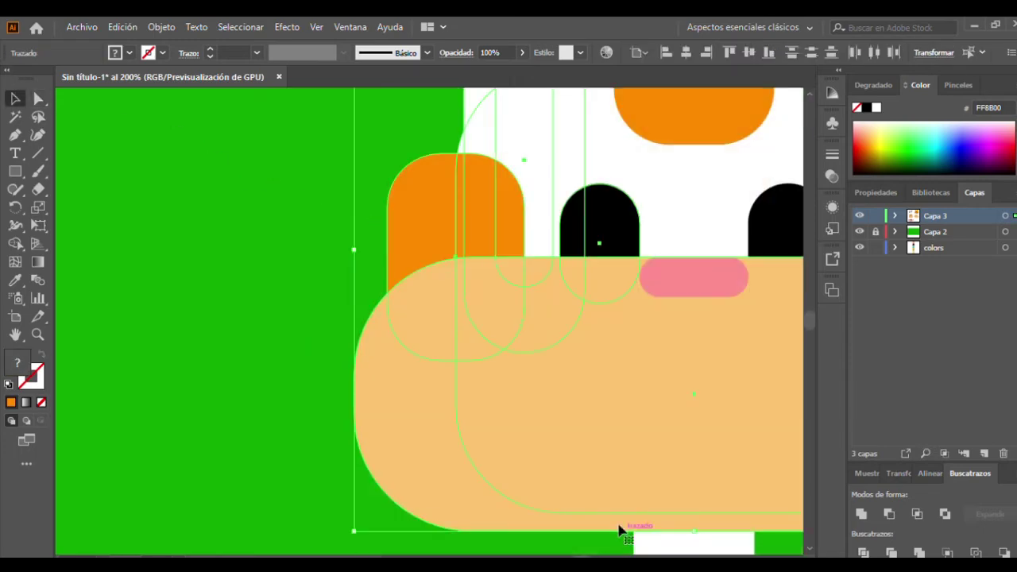
{"action": "key", "text": "ctrl+shift+a"}
{"action": "key", "text": "ctrl+0"}
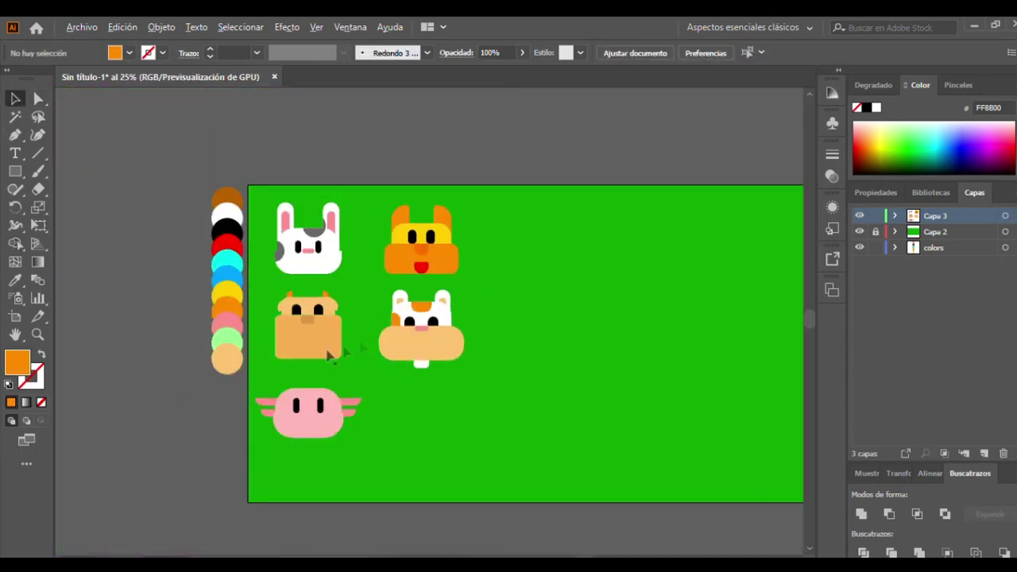
{"action": "scroll", "coordinate": [413, 343], "scroll_direction": "up", "scroll_amount": 2}
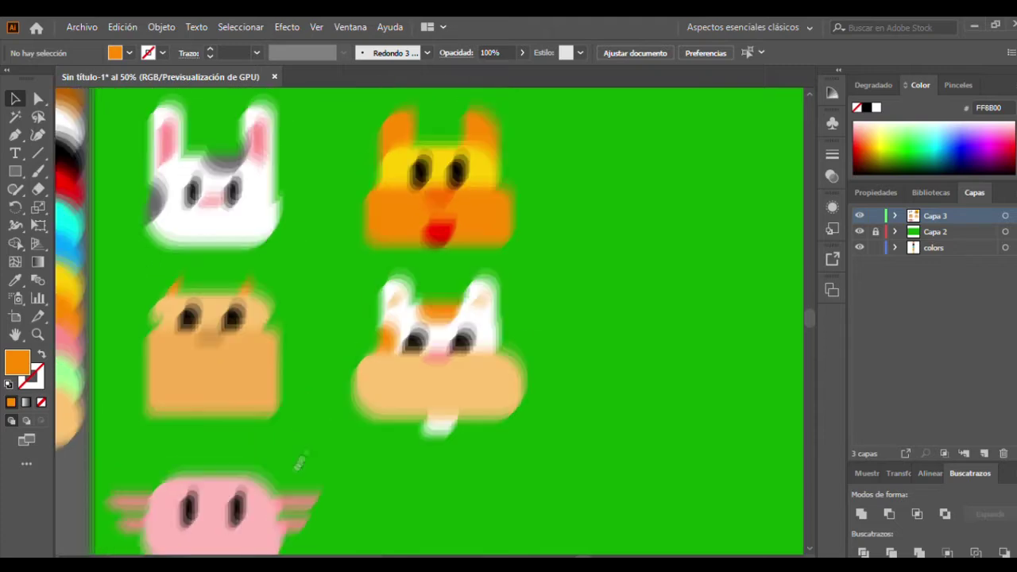
Copy the pig's face shape to its right and colour it light green.
{"action": "scroll", "coordinate": [449, 355], "scroll_direction": "up", "scroll_amount": 1}
{"action": "left_click", "coordinate": [194, 356]}
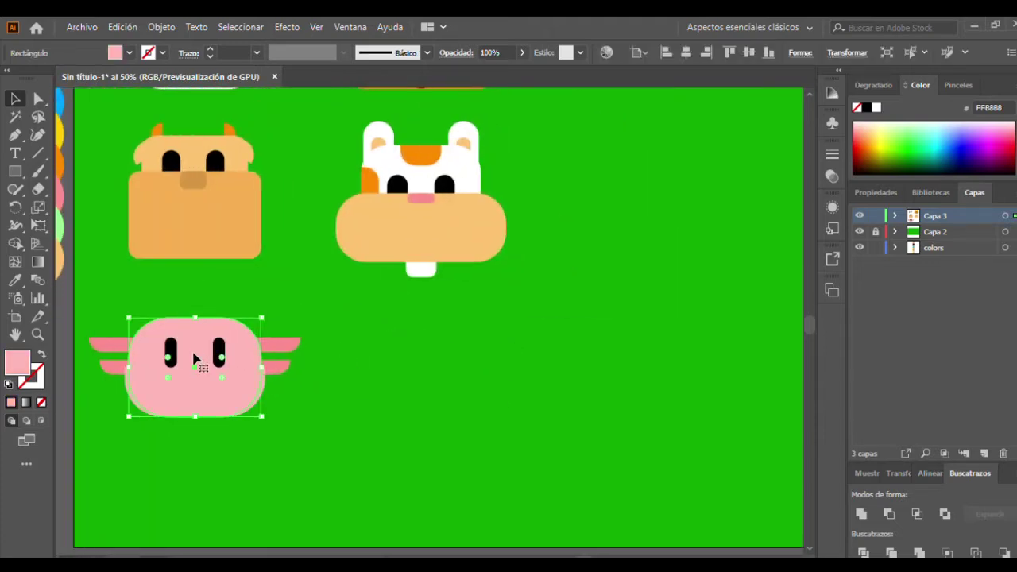
{"action": "left_click_drag", "start_coordinate": [193, 367], "coordinate": [425, 371]}
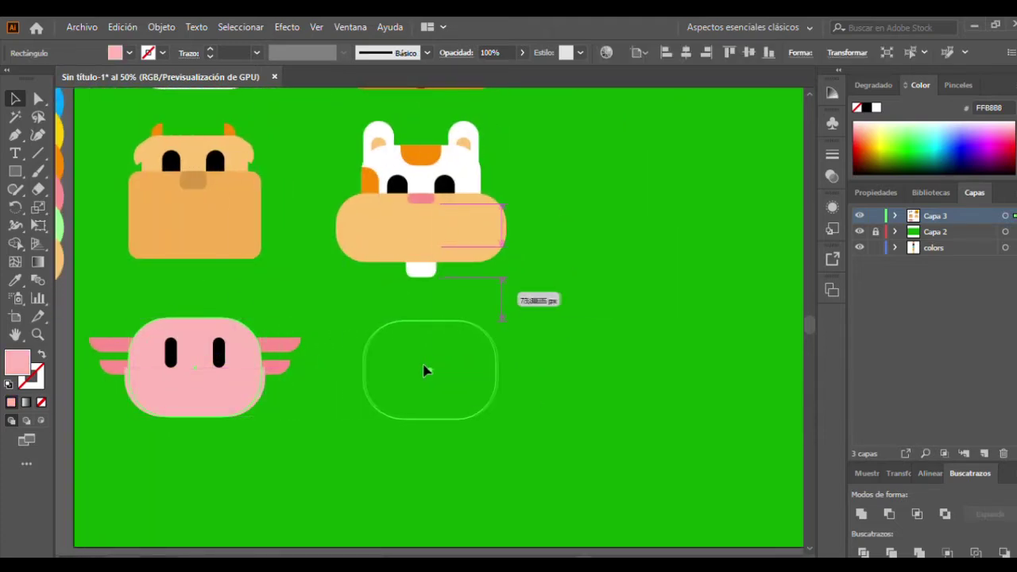
{"action": "scroll", "coordinate": [417, 371], "scroll_direction": "down", "scroll_amount": 2}
{"action": "scroll", "coordinate": [87, 277], "scroll_direction": "up", "scroll_amount": 1}
{"action": "key", "text": "i"}
{"action": "left_click", "coordinate": [87, 277]}
Copy the pig's lower pink shape over the green head, enlarge it into a jaw, and colour it light green.
{"action": "scroll", "coordinate": [280, 371], "scroll_direction": "up", "scroll_amount": 2}
{"action": "key", "text": "v"}
{"action": "left_click", "coordinate": [134, 393]}
{"action": "left_click_drag", "start_coordinate": [89, 395], "coordinate": [476, 395]}
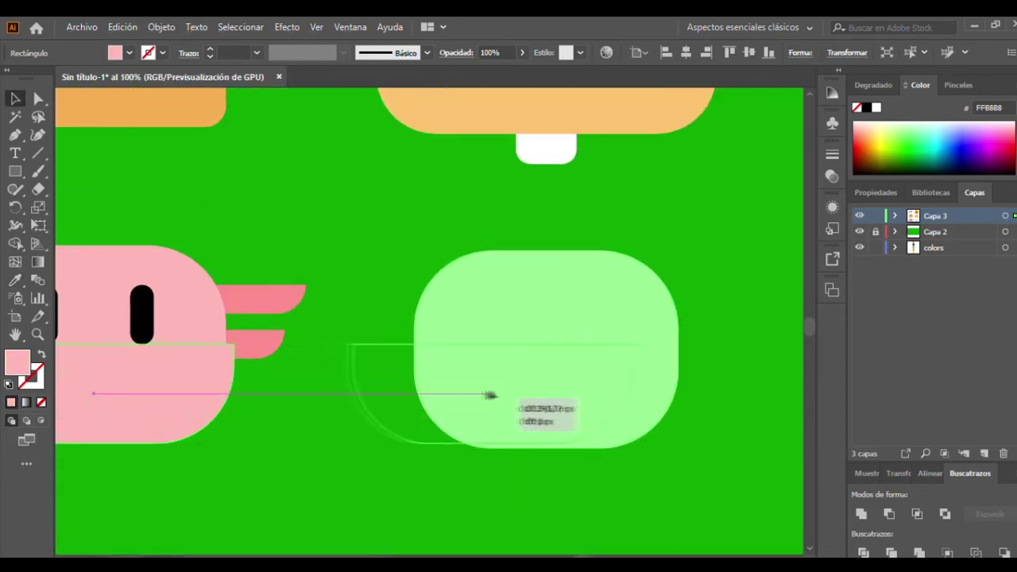
{"action": "left_click_drag", "start_coordinate": [543, 393], "coordinate": [545, 394]}
{"action": "left_click_drag", "start_coordinate": [692, 443], "coordinate": [709, 450]}
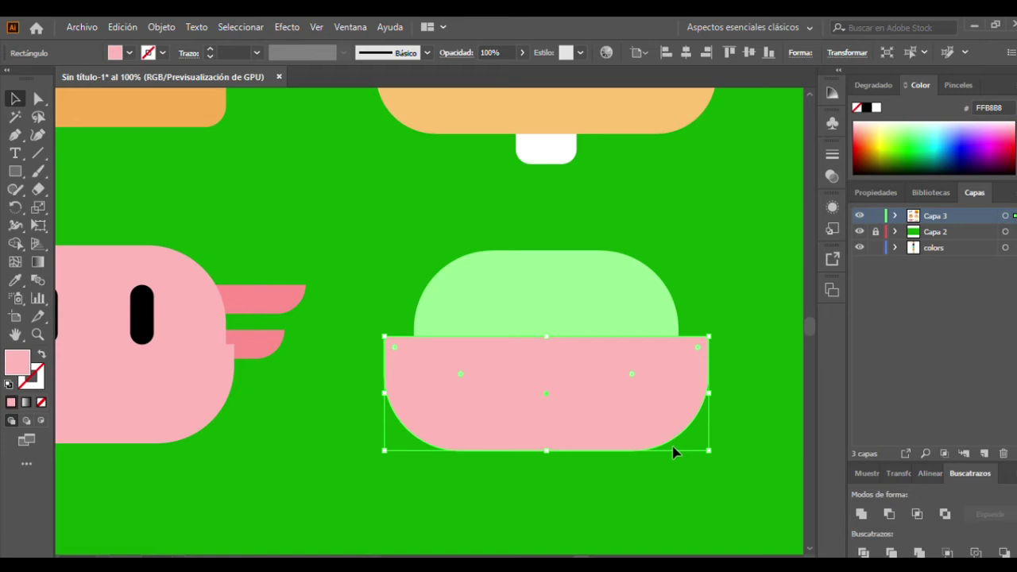
{"action": "key", "text": "ctrl+minus"}
{"action": "key", "text": "i"}
{"action": "left_click", "coordinate": [540, 337]}
{"action": "key", "text": "v"}
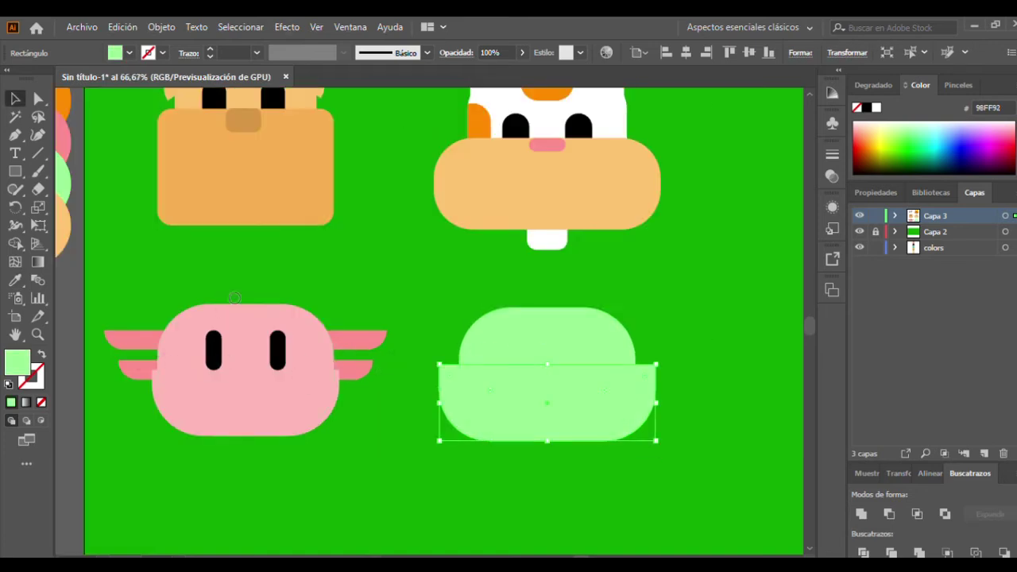
Deselect the frog head and select the pig's two black eyes.
{"action": "left_click", "coordinate": [360, 404]}
{"action": "key", "text": "ctrl+plus"}
{"action": "key", "text": "ctrl+plus"}
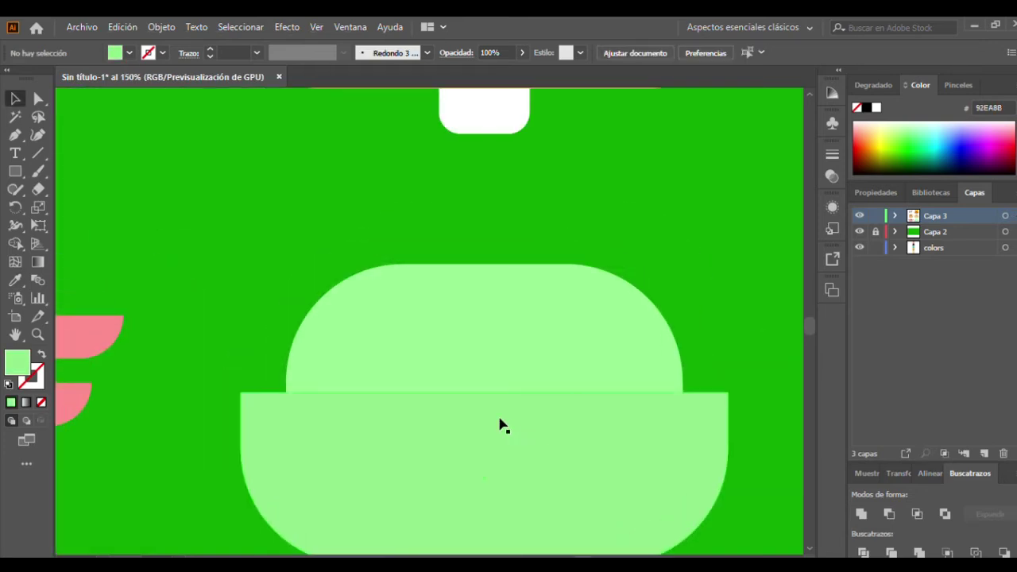
{"action": "scroll", "coordinate": [501, 425], "scroll_direction": "up", "scroll_amount": 1}
{"action": "scroll", "coordinate": [350, 332], "scroll_direction": "down", "scroll_amount": 4}
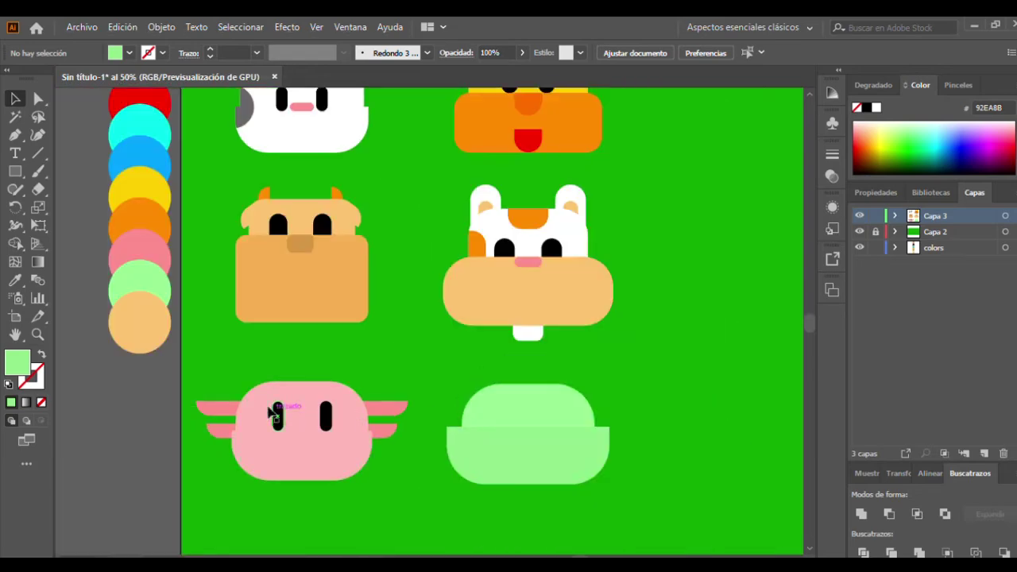
{"action": "left_click", "coordinate": [273, 413]}
{"action": "scroll", "coordinate": [500, 408], "scroll_direction": "right", "scroll_amount": 2}
Copy the eyes, then cut them with a line using Shape Builder to keep only the bottom halves.
{"action": "left_click_drag", "start_coordinate": [451, 367], "coordinate": [451, 367]}
{"action": "scroll", "coordinate": [451, 367], "scroll_direction": "up", "scroll_amount": 6}
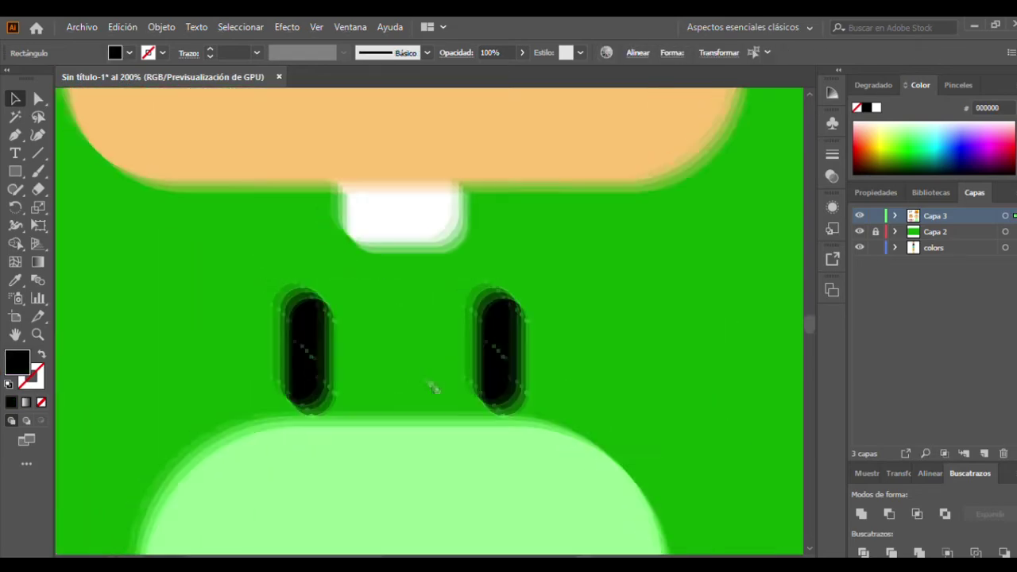
{"action": "key", "text": "backslash"}
{"action": "left_click_drag", "start_coordinate": [228, 311], "coordinate": [652, 333]}
{"action": "key", "text": "v"}
{"action": "key", "text": "ctrl+a"}
{"action": "key", "text": "shift+m"}
{"action": "left_click", "coordinate": [435, 328], "text": "alt"}
{"action": "left_click", "coordinate": [588, 313], "text": "alt"}
{"action": "left_click", "coordinate": [135, 327], "text": "alt"}
{"action": "left_click", "coordinate": [194, 270], "text": "alt"}
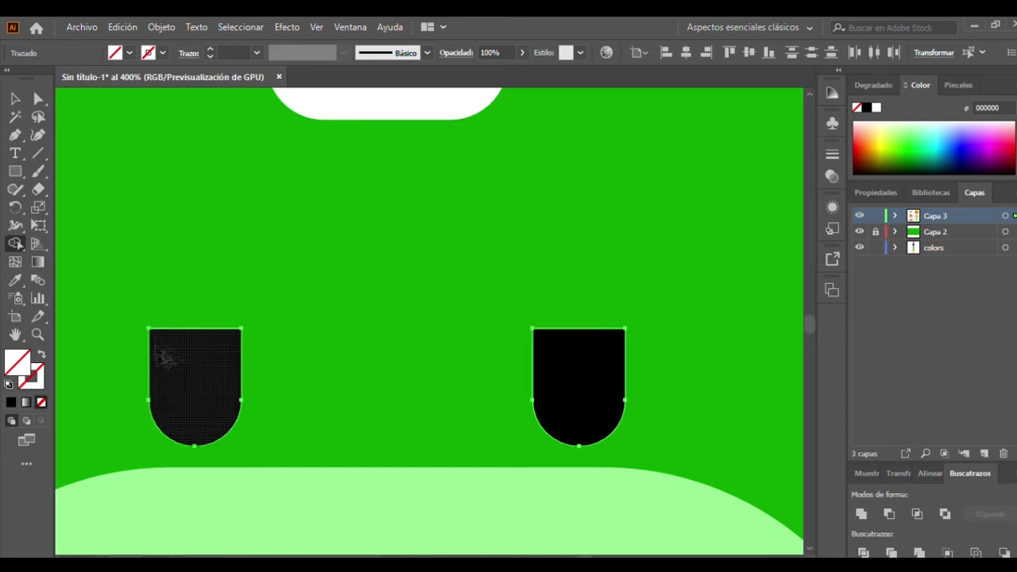
Move the half-eyes down into the frog head and draw a black rectangle over its mouth area.
{"action": "key", "text": "v"}
{"action": "key", "text": "ctrl+minus"}
{"action": "key", "text": "ctrl+minus"}
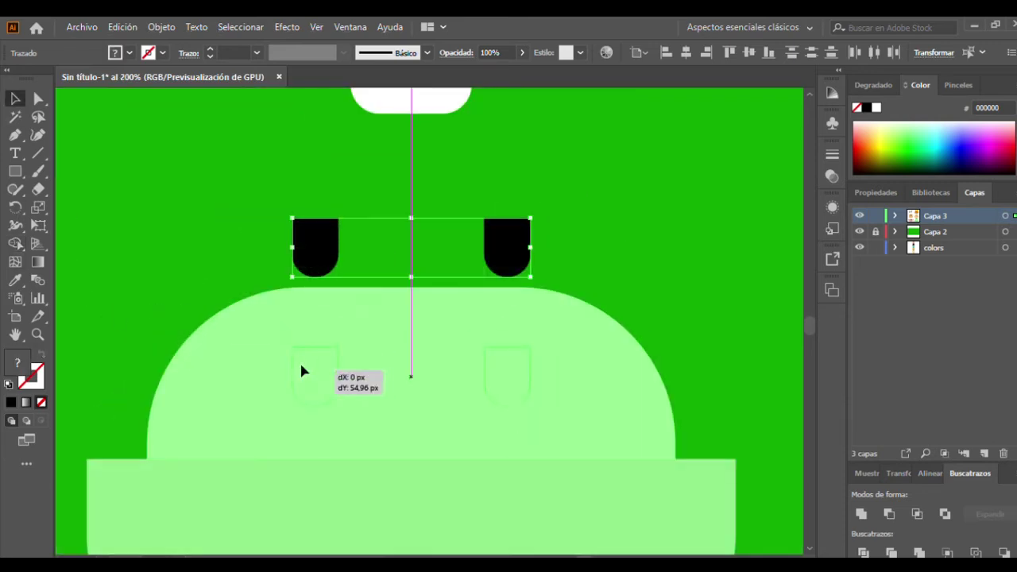
{"action": "left_click_drag", "start_coordinate": [295, 251], "coordinate": [296, 409]}
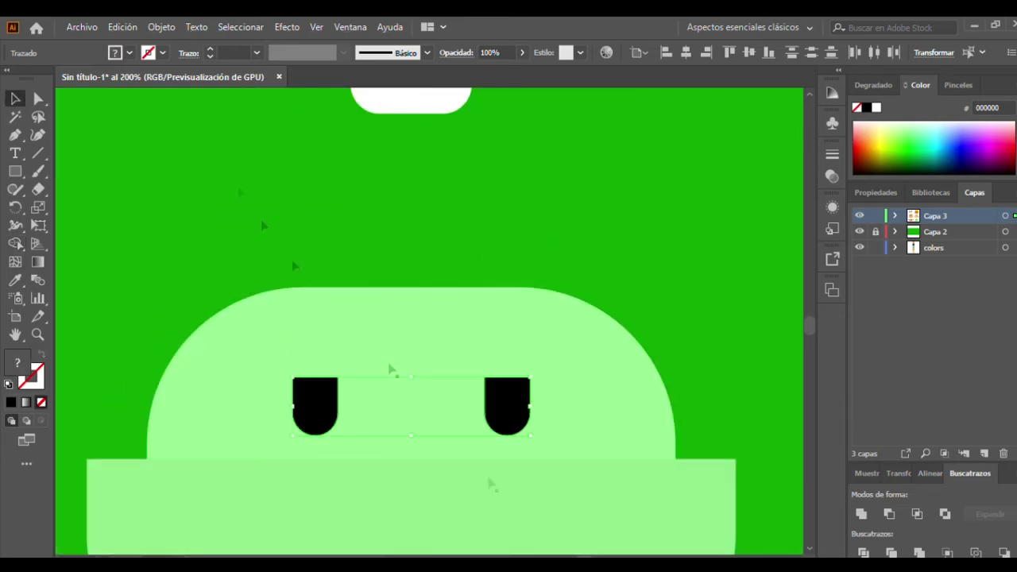
{"action": "left_click_drag", "start_coordinate": [563, 397], "coordinate": [549, 397]}
{"action": "scroll", "coordinate": [517, 311], "scroll_direction": "down", "scroll_amount": 3}
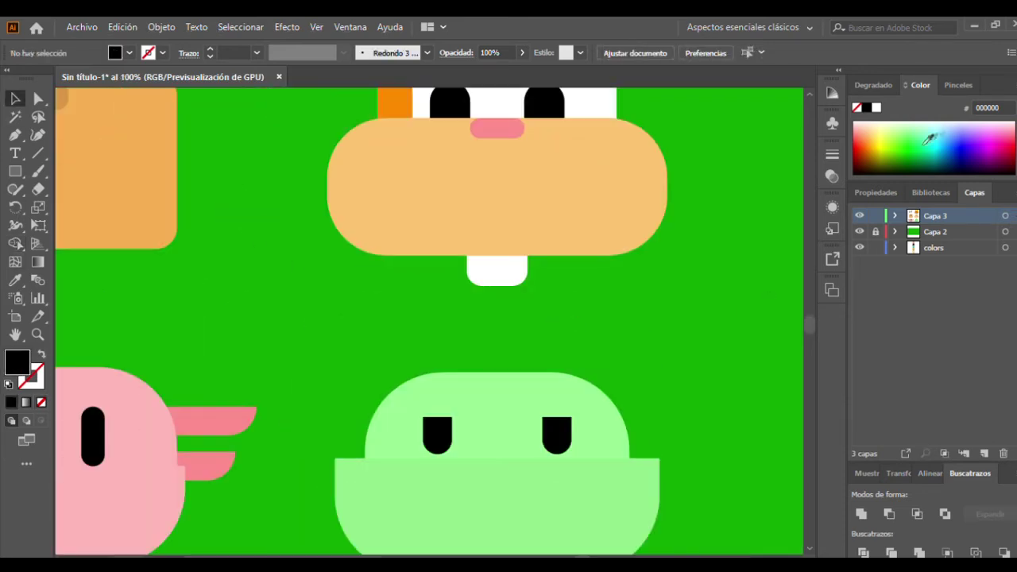
{"action": "scroll", "coordinate": [425, 325], "scroll_direction": "down", "scroll_amount": 3}
{"action": "scroll", "coordinate": [543, 187], "scroll_direction": "up", "scroll_amount": 2}
{"action": "scroll", "coordinate": [307, 291], "scroll_direction": "up", "scroll_amount": 1}
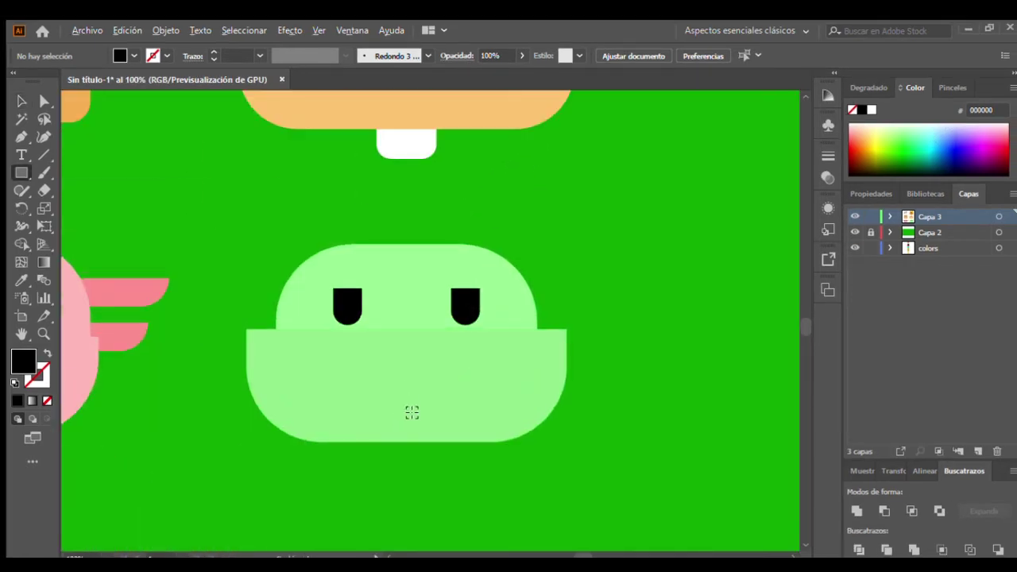
{"action": "left_click_drag", "start_coordinate": [493, 449], "coordinate": [519, 453]}
Round the mouth rectangle's corners, move it down the face, and fill it pale yellow E4F969.
{"action": "mouse_move", "coordinate": [501, 368]}
{"action": "left_mouse_down"}
{"action": "mouse_move", "coordinate": [468, 408]}
{"action": "mouse_move", "coordinate": [495, 386]}
{"action": "left_mouse_up"}
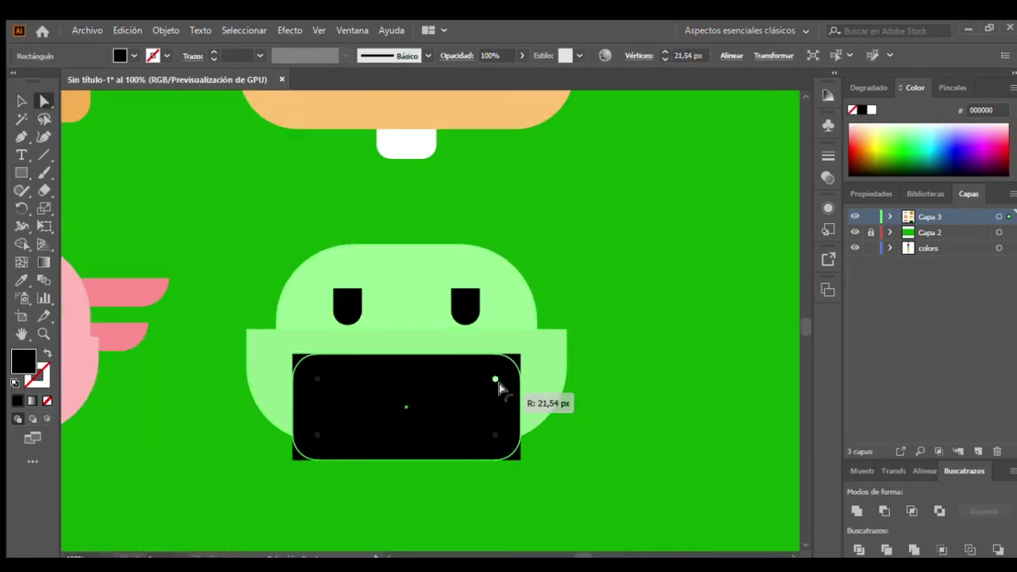
{"action": "key", "text": "v"}
{"action": "left_click_drag", "start_coordinate": [403, 407], "coordinate": [406, 424]}
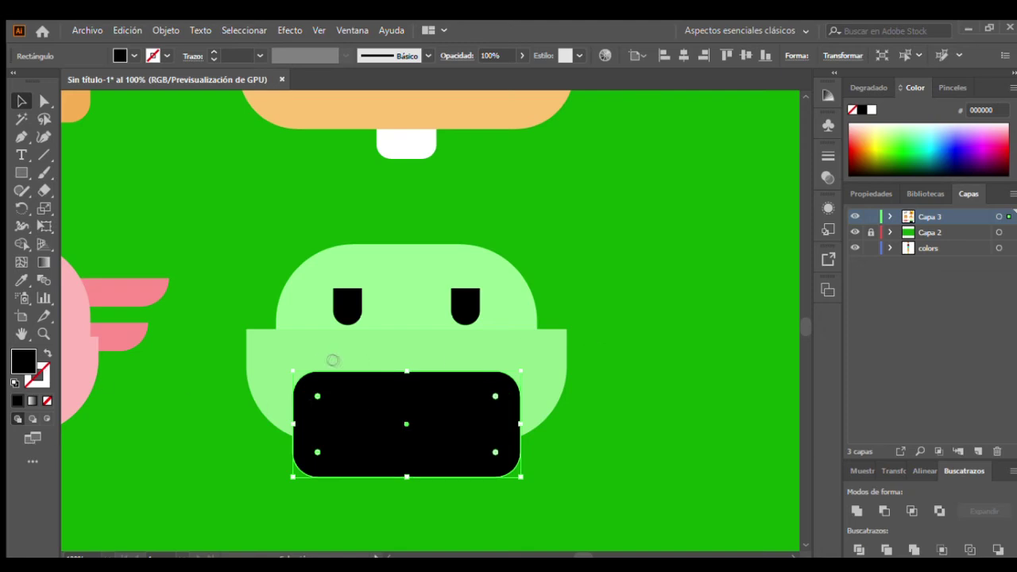
{"action": "key", "text": "i"}
{"action": "left_click", "coordinate": [252, 267]}
{"action": "key", "text": "ctrl+z"}
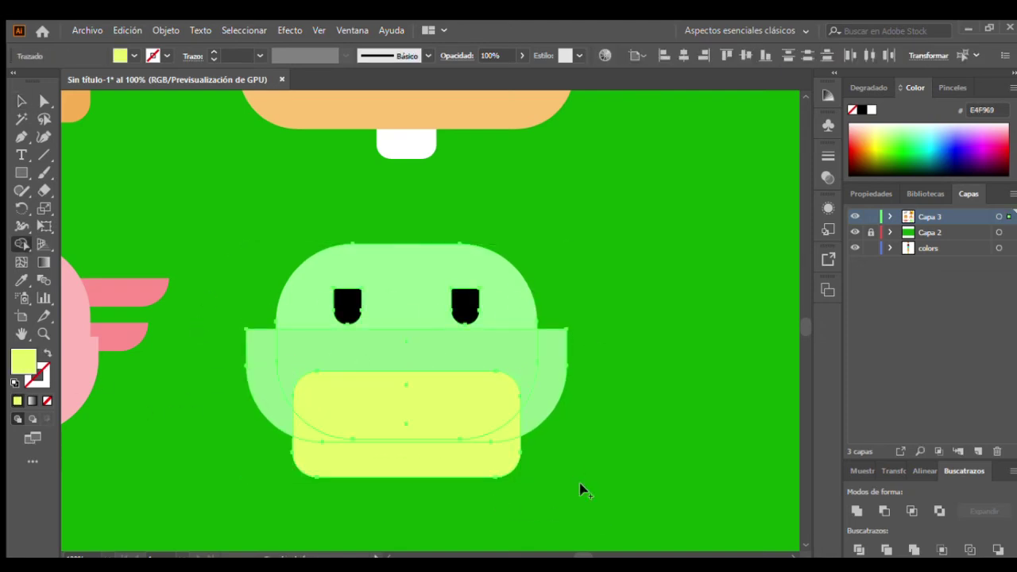
{"action": "key", "text": "ctrl+minus"}
{"action": "key", "text": "ctrl+minus"}
{"action": "key", "text": "ctrl+minus"}
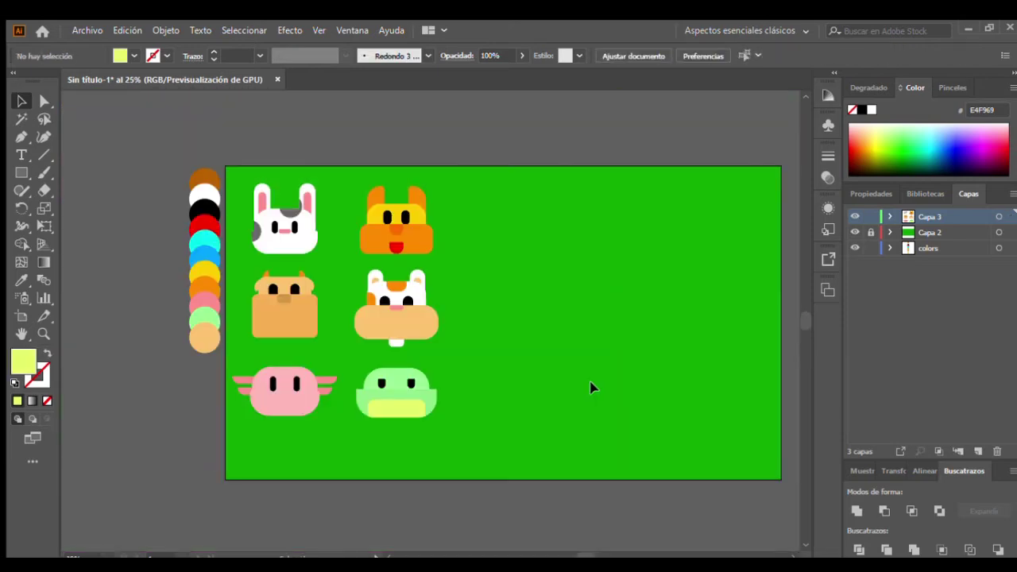
{"action": "scroll", "coordinate": [384, 422], "scroll_direction": "up", "scroll_amount": 3}
{"action": "scroll", "coordinate": [357, 397], "scroll_direction": "up", "scroll_amount": 2}
Fill the frog's lower face band pale yellow E4F969.
{"action": "left_click", "coordinate": [374, 366]}
{"action": "key", "text": "i"}
{"action": "left_click", "coordinate": [377, 448]}
{"action": "key", "text": "ctrl+shift+a"}
{"action": "scroll", "coordinate": [400, 418], "scroll_direction": "down", "scroll_amount": 3}
{"action": "scroll", "coordinate": [492, 469], "scroll_direction": "up", "scroll_amount": 4}
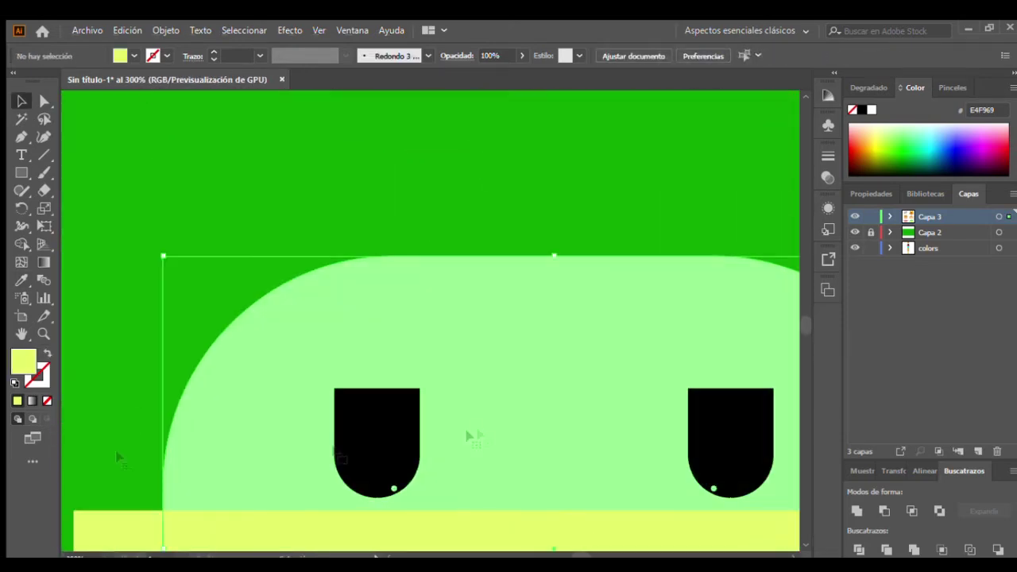
Draw several small darker green (6FE266) circular spots across the frog's head.
{"action": "key", "text": "i"}
{"action": "left_click", "coordinate": [480, 435]}
{"action": "key", "text": "l"}
{"action": "left_click_drag", "start_coordinate": [442, 446], "coordinate": [459, 463]}
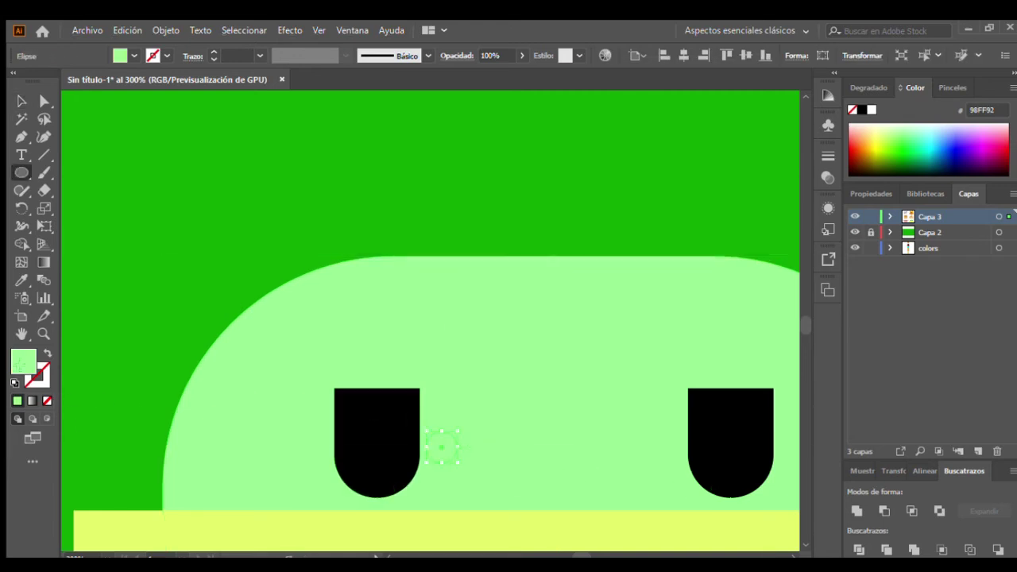
{"action": "left_click_drag", "start_coordinate": [584, 382], "coordinate": [472, 318]}
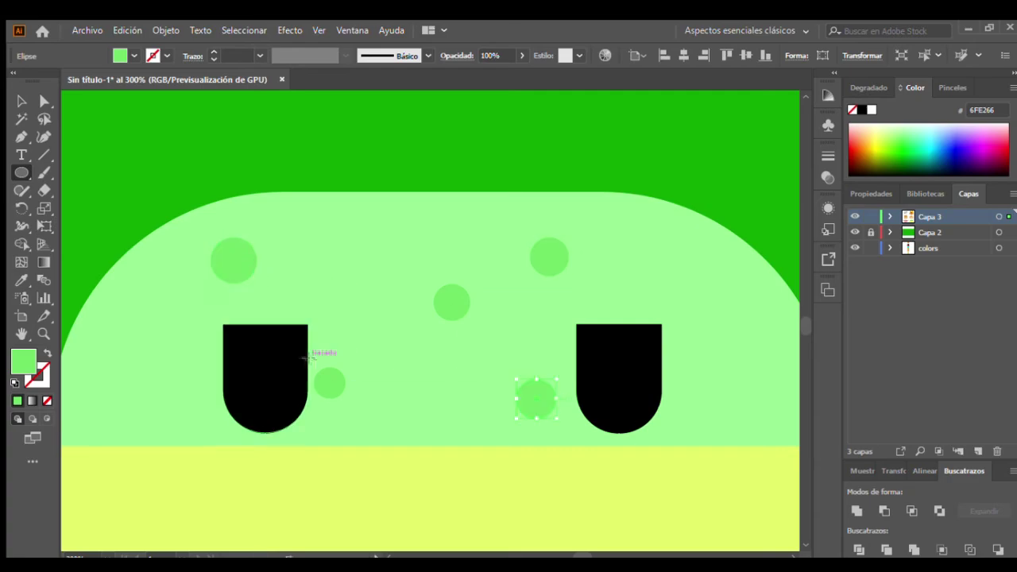
{"action": "scroll", "coordinate": [429, 382], "scroll_direction": "down", "scroll_amount": 3}
{"action": "key", "text": "v"}
{"action": "scroll", "coordinate": [421, 398], "scroll_direction": "down", "scroll_amount": 2}
{"action": "scroll", "coordinate": [418, 405], "scroll_direction": "down", "scroll_amount": 2}
{"action": "scroll", "coordinate": [418, 406], "scroll_direction": "up", "scroll_amount": 3}
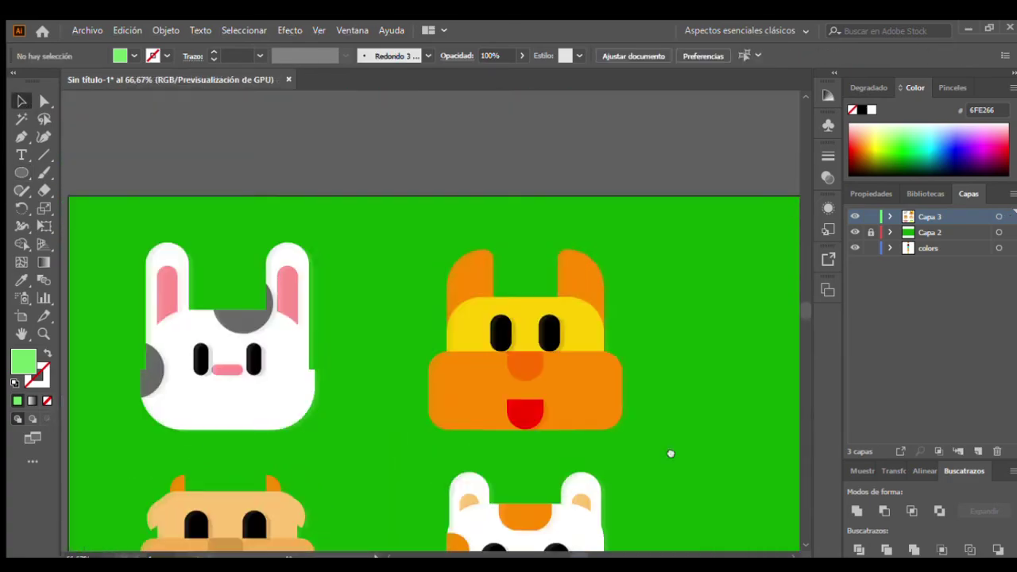
{"action": "scroll", "coordinate": [479, 304], "scroll_direction": "down", "scroll_amount": 2}
{"action": "scroll", "coordinate": [479, 305], "scroll_direction": "up", "scroll_amount": 3}
{"action": "scroll", "coordinate": [445, 310], "scroll_direction": "right", "scroll_amount": 3}
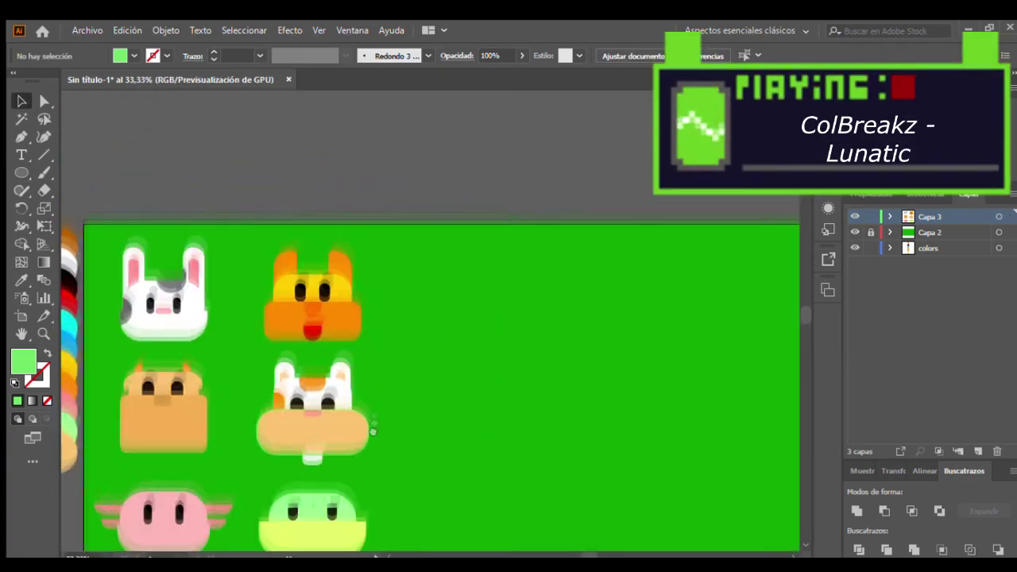
Copy the fox's yellow head shape and orange snout to the right and align them.
{"action": "scroll", "coordinate": [368, 325], "scroll_direction": "up", "scroll_amount": 3}
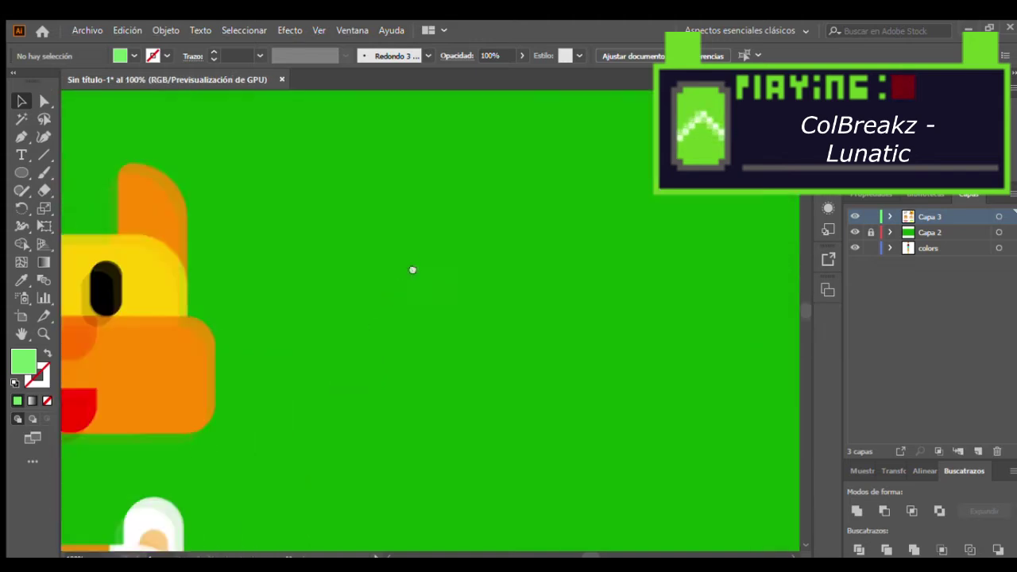
{"action": "left_click_drag", "start_coordinate": [106, 333], "coordinate": [443, 333]}
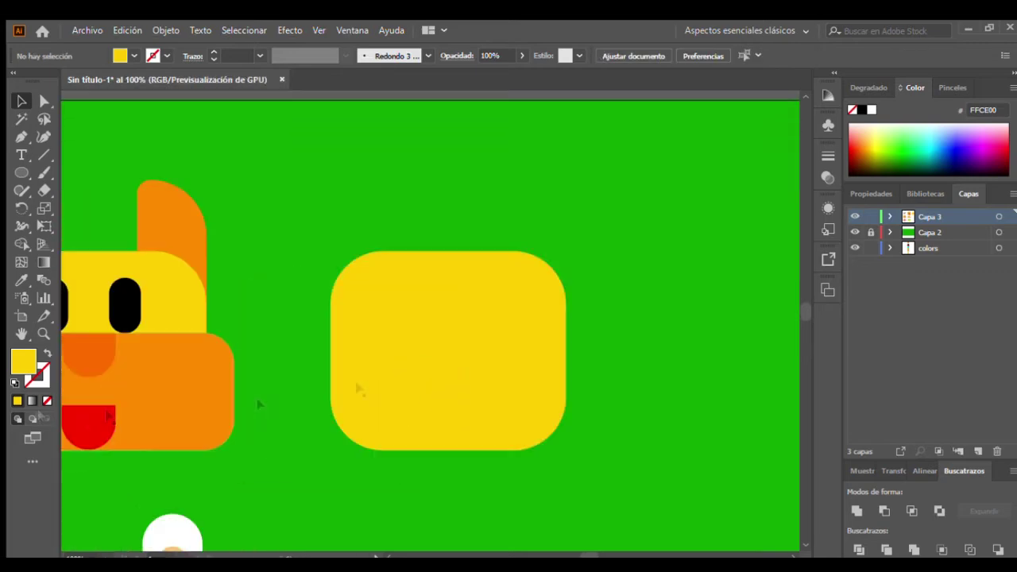
{"action": "left_click_drag", "start_coordinate": [84, 391], "coordinate": [445, 391]}
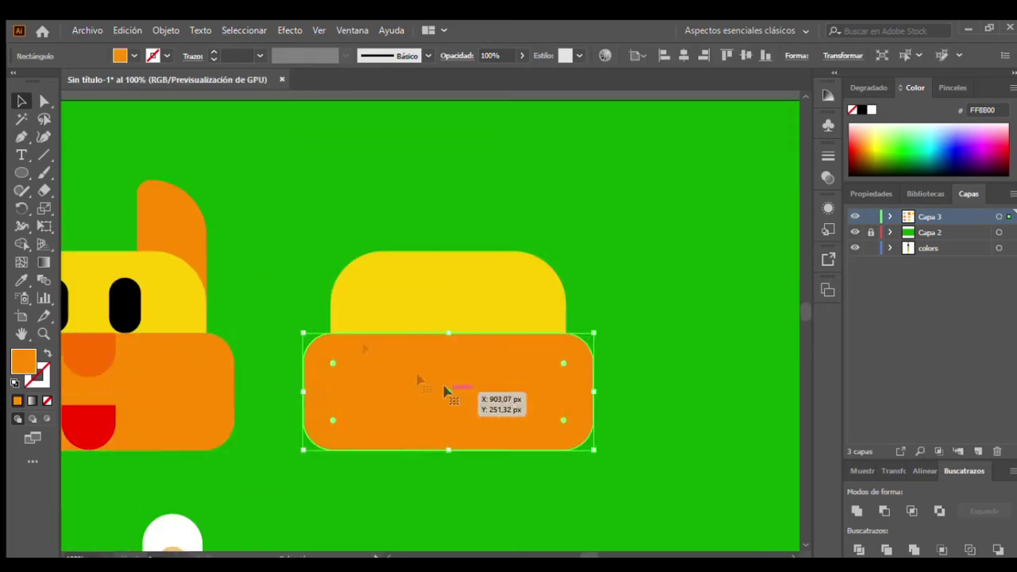
{"action": "scroll", "coordinate": [445, 391], "scroll_direction": "down", "scroll_amount": 3}
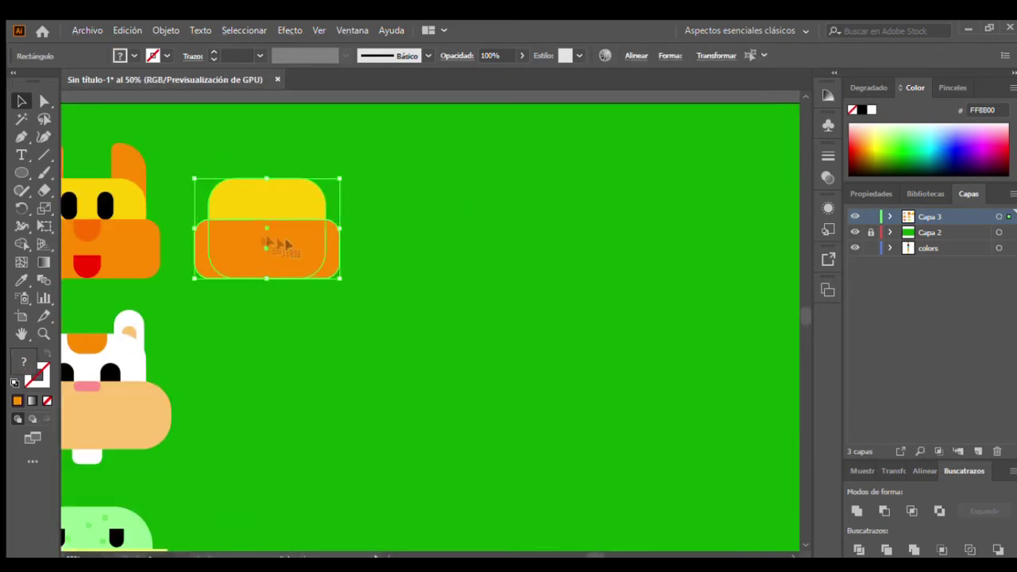
{"action": "left_click_drag", "start_coordinate": [285, 243], "coordinate": [299, 228]}
{"action": "key", "text": "ctrl+plus"}
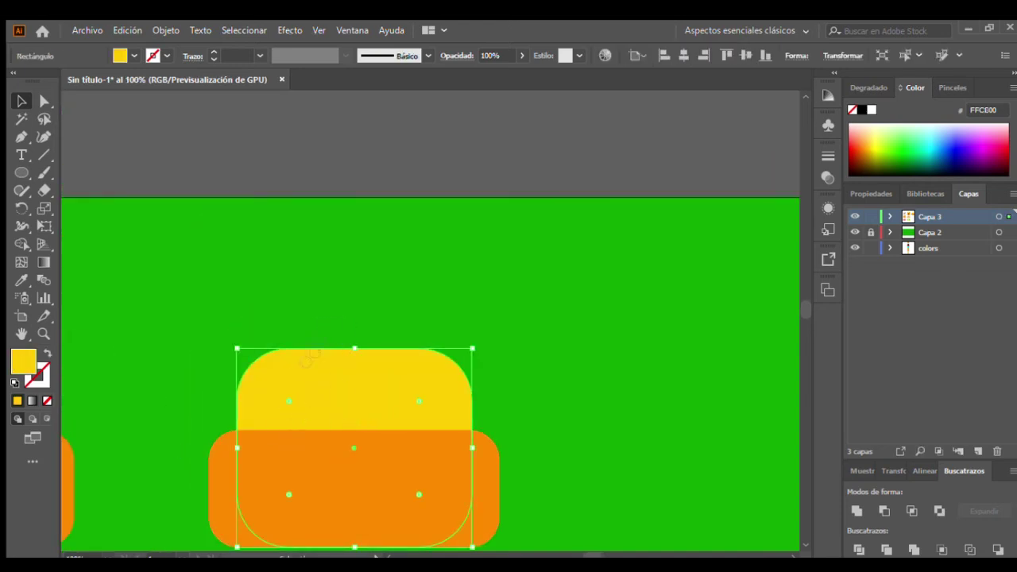
Recolour the new head's shapes to a D88212 top and FFBE4A lower band.
{"action": "left_click", "coordinate": [389, 462]}
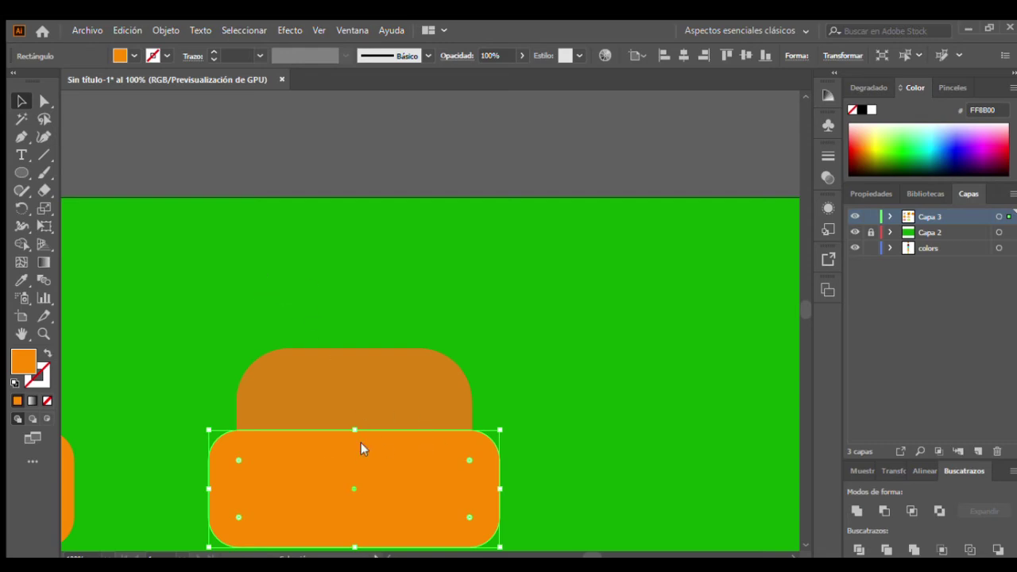
{"action": "key", "text": "ctrl+z"}
{"action": "scroll", "coordinate": [159, 397], "scroll_direction": "down", "scroll_amount": 3}
{"action": "left_click", "coordinate": [159, 397]}
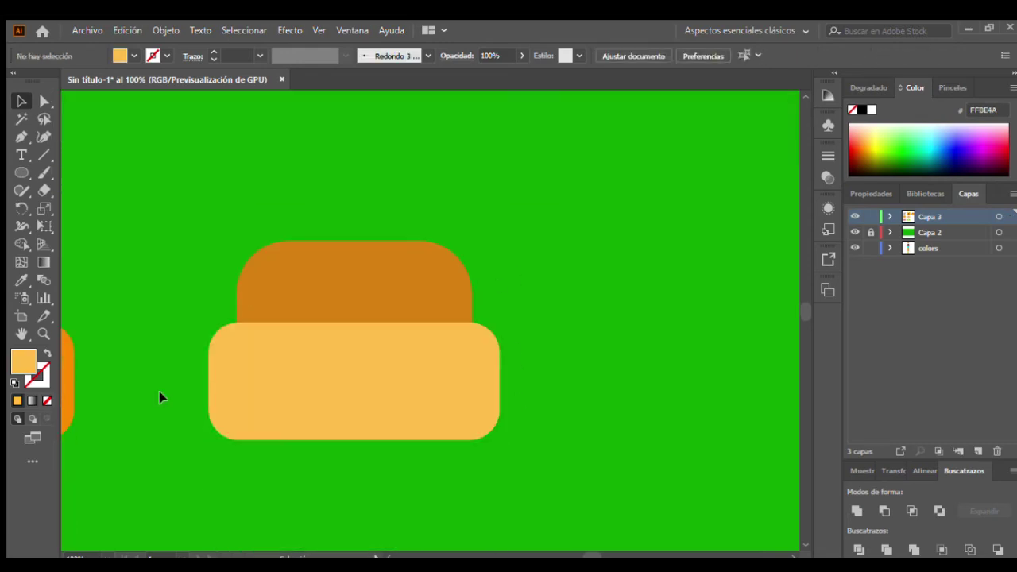
{"action": "key", "text": "ctrl+minus"}
{"action": "key", "text": "ctrl+minus"}
{"action": "scroll", "coordinate": [488, 329], "scroll_direction": "up", "scroll_amount": 1}
{"action": "left_click", "coordinate": [130, 351]}
Copy the bunny's eyes onto the new head and reorder them in Capa 3 in the Layers panel.
{"action": "left_click_drag", "start_coordinate": [177, 348], "coordinate": [552, 342]}
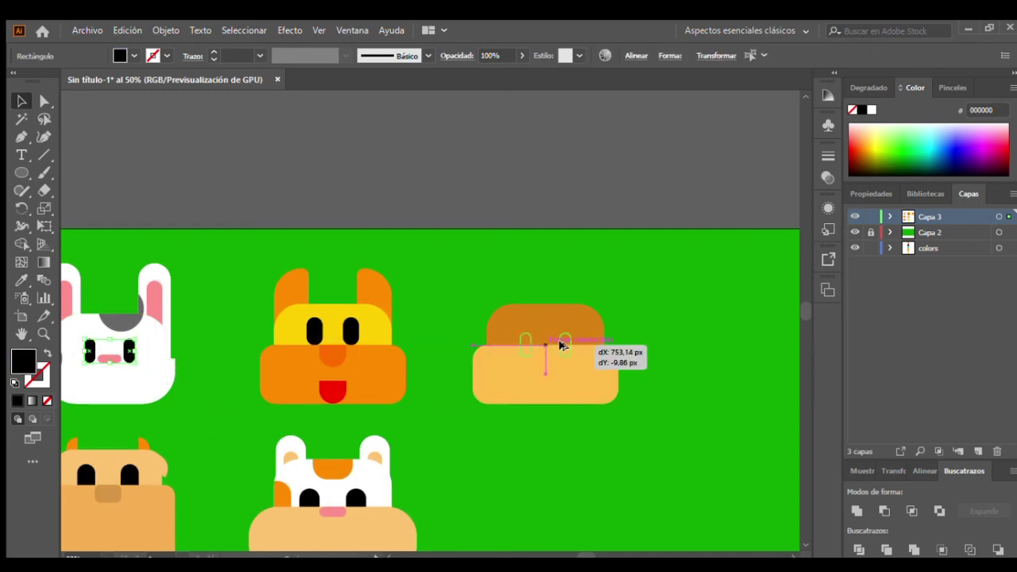
{"action": "scroll", "coordinate": [559, 345], "scroll_direction": "up", "scroll_amount": 3}
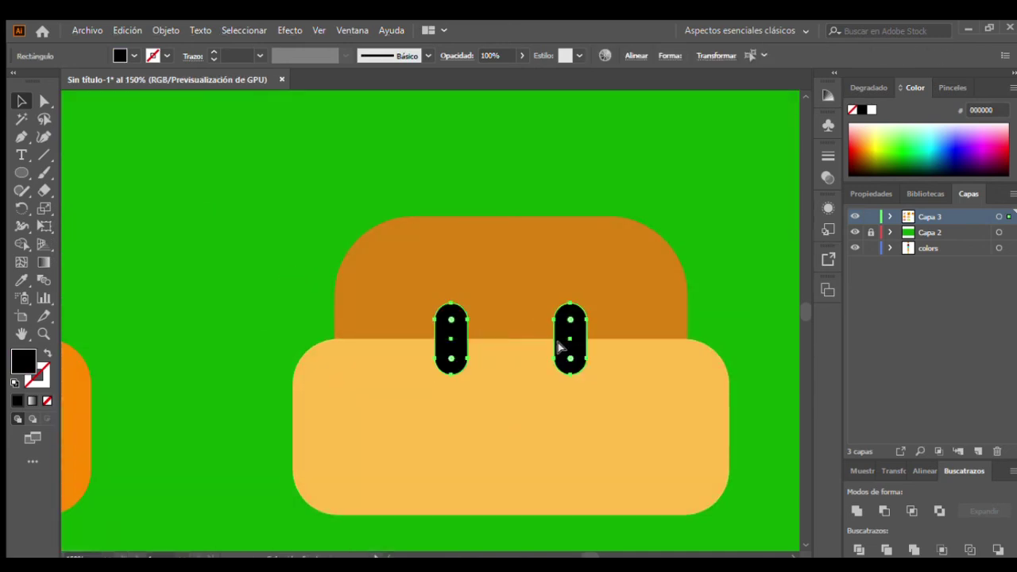
{"action": "left_click", "coordinate": [890, 216]}
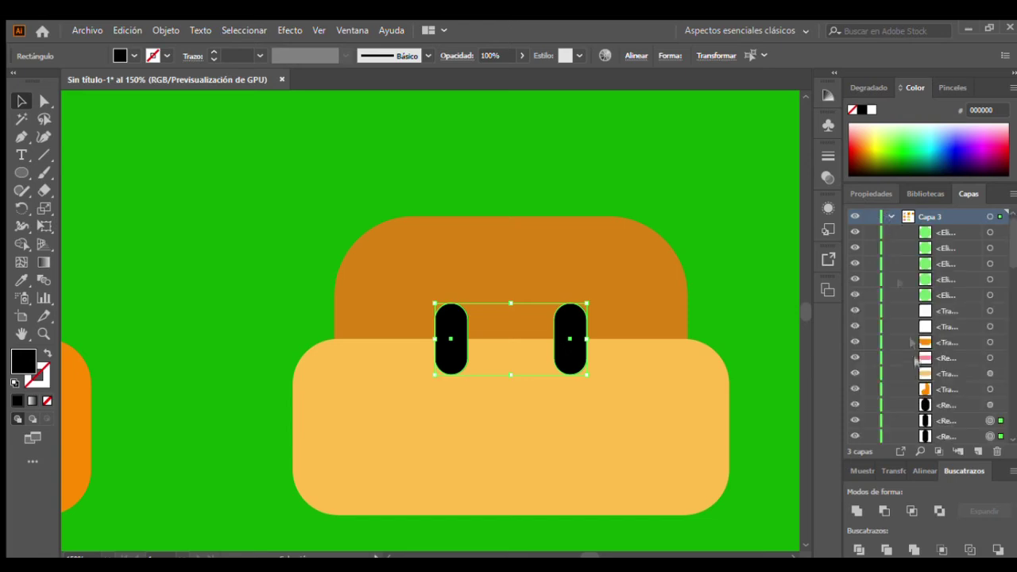
{"action": "scroll", "coordinate": [934, 385], "scroll_direction": "down", "scroll_amount": 2}
{"action": "left_click", "coordinate": [638, 288]}
{"action": "scroll", "coordinate": [907, 284], "scroll_direction": "down", "scroll_amount": 2}
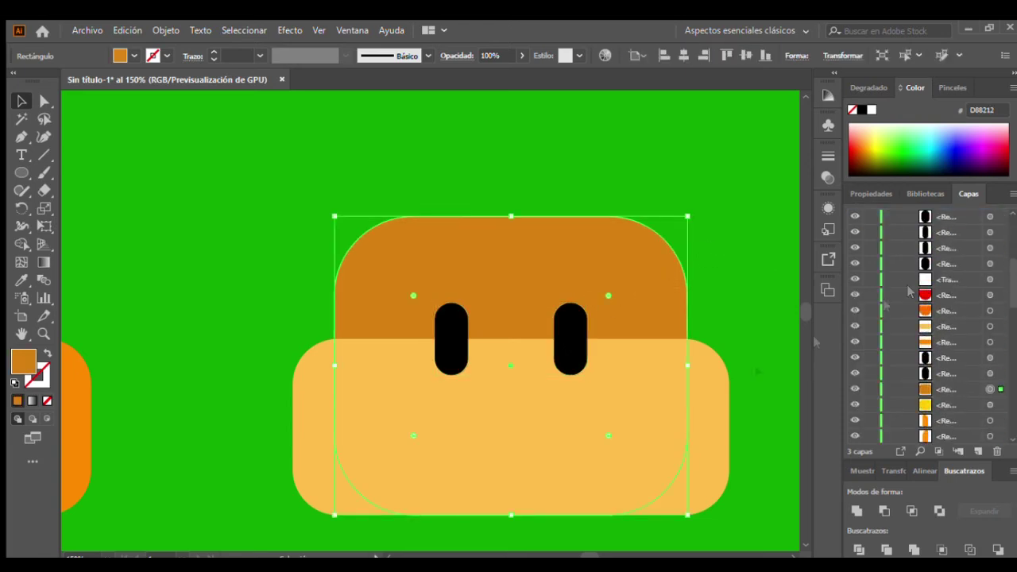
{"action": "left_click", "coordinate": [990, 232]}
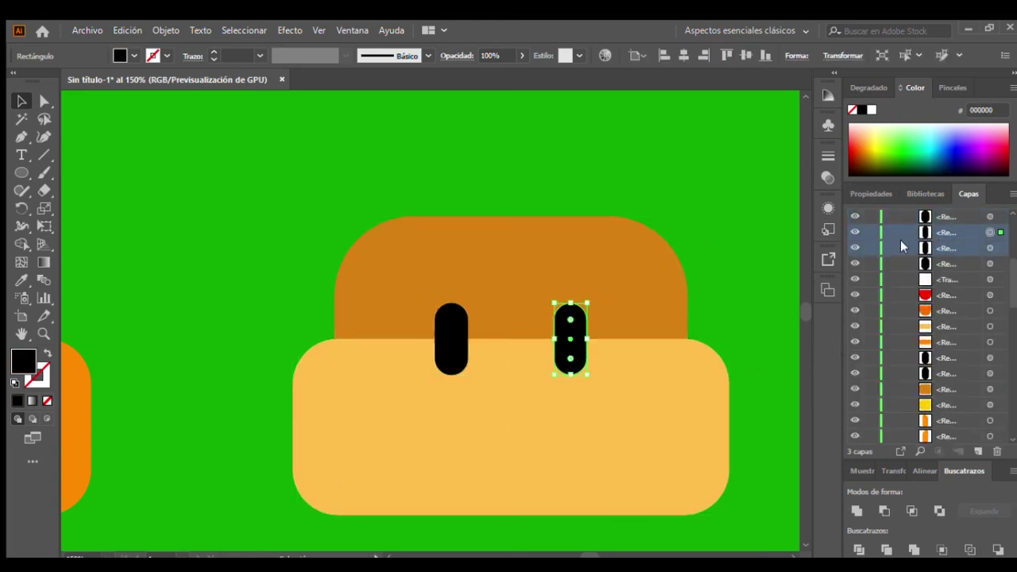
{"action": "left_click_drag", "start_coordinate": [927, 338], "coordinate": [927, 335]}
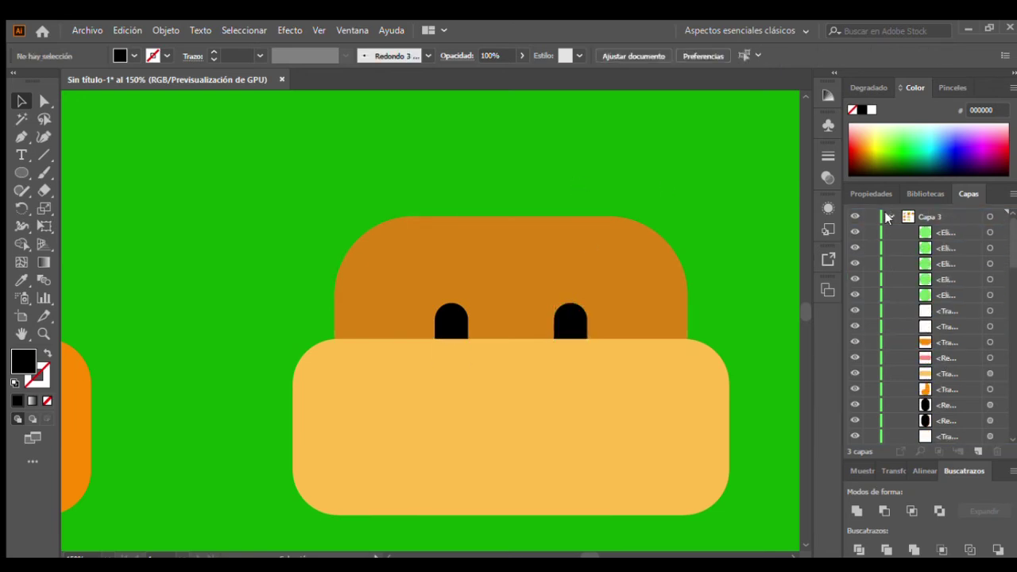
{"action": "left_click", "coordinate": [889, 216]}
Nudge both eyes up onto the dark top and draw a thin tall bar above the head.
{"action": "left_click", "coordinate": [565, 335], "text": "shift"}
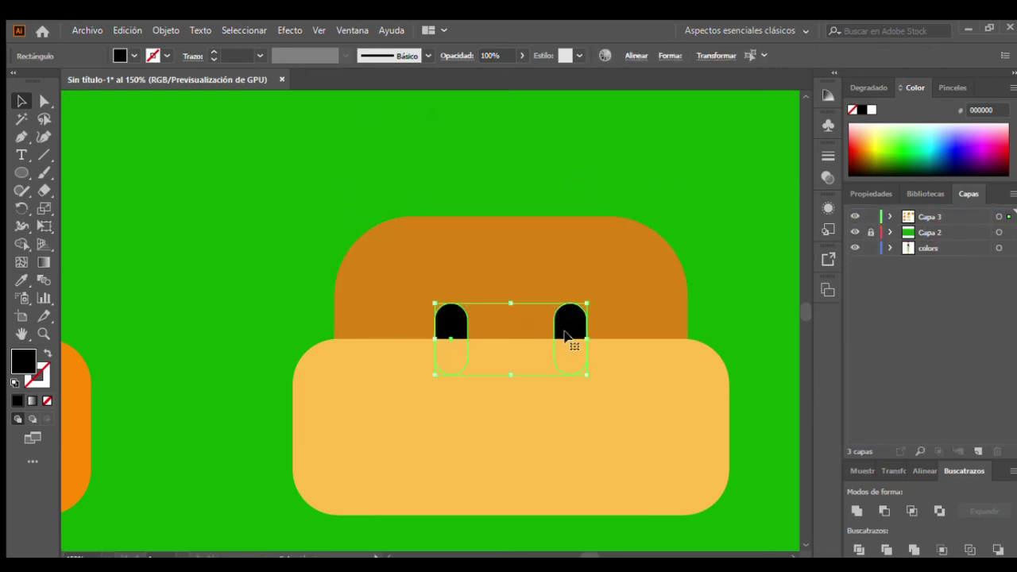
{"action": "key", "text": "shift+Up"}
{"action": "key", "text": "shift+Up"}
{"action": "key", "text": "shift+Up"}
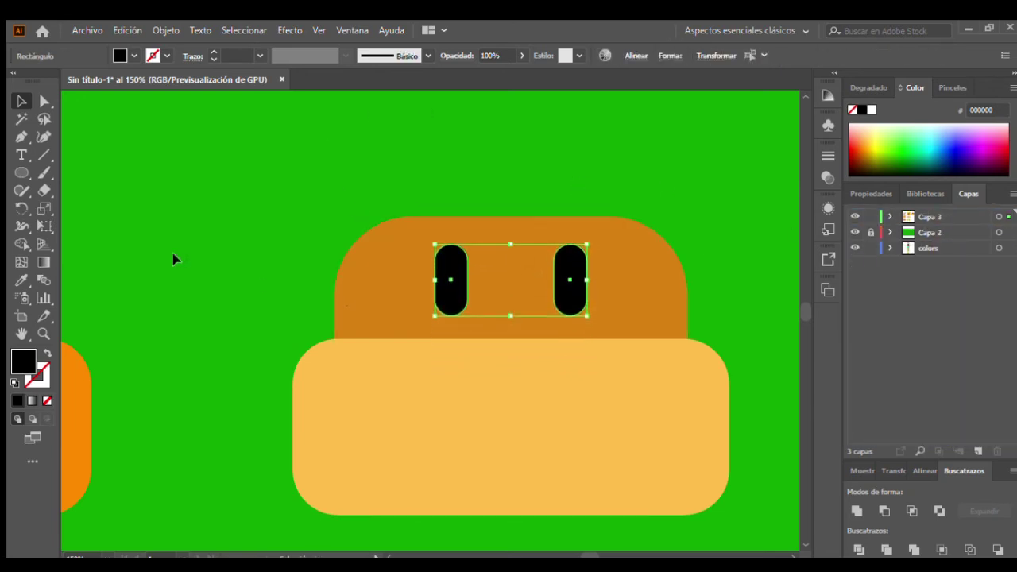
{"action": "left_click", "coordinate": [175, 259]}
{"action": "scroll", "coordinate": [364, 356], "scroll_direction": "up", "scroll_amount": 3}
{"action": "key", "text": "m"}
{"action": "left_click_drag", "start_coordinate": [382, 333], "coordinate": [392, 432]}
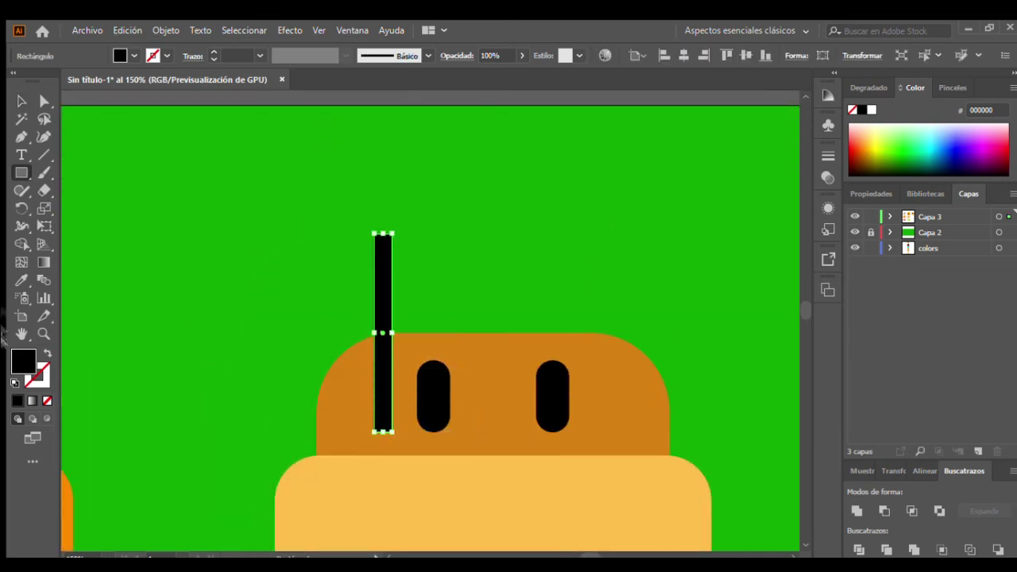
Make the bar a brown round-ended stick behind the head and add a horizontal rotated copy.
{"action": "key", "text": "ctrl+shift+bracketleft"}
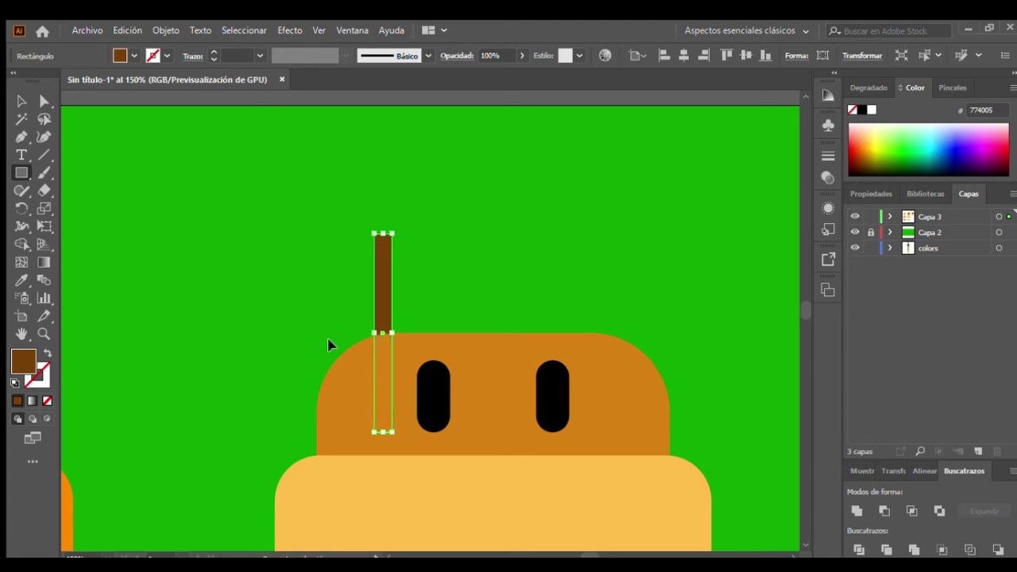
{"action": "key", "text": "a"}
{"action": "left_click_drag", "start_coordinate": [382, 242], "coordinate": [382, 268]}
{"action": "left_click_drag", "start_coordinate": [383, 287], "coordinate": [379, 268]}
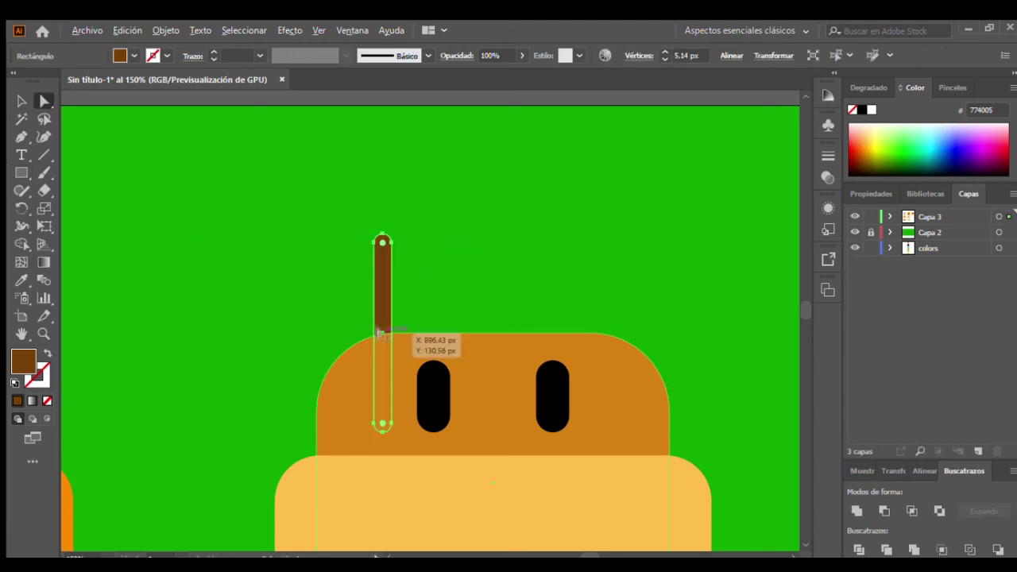
{"action": "key", "text": "v"}
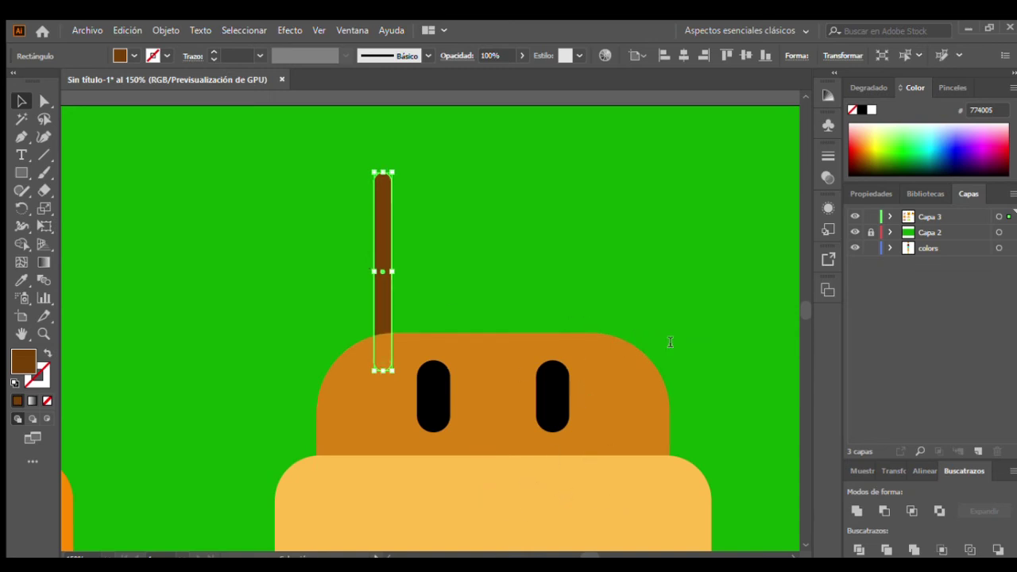
{"action": "key", "text": "ctrl+d"}
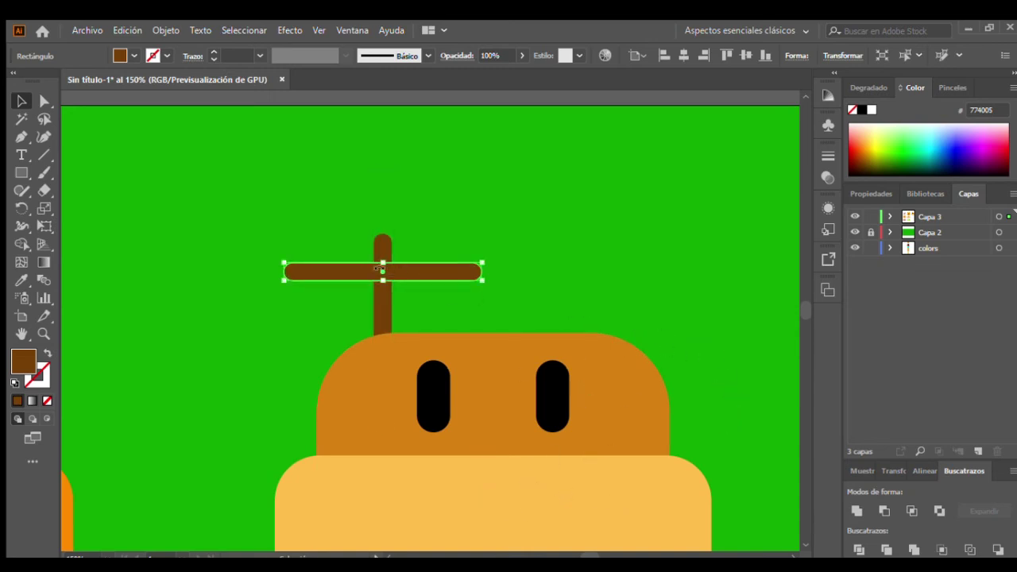
{"action": "left_click_drag", "start_coordinate": [378, 275], "coordinate": [379, 283]}
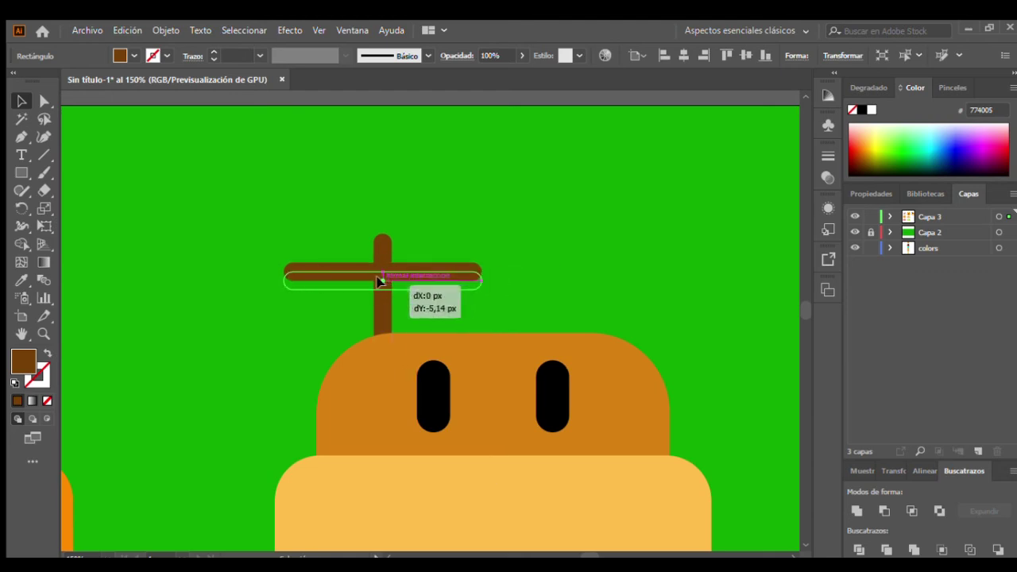
Arrange the stick and bar into an antler, merge them with Shape Builder, and move it left.
{"action": "mouse_move", "coordinate": [332, 215]}
{"action": "left_mouse_down"}
{"action": "mouse_move", "coordinate": [408, 325]}
{"action": "mouse_move", "coordinate": [318, 275]}
{"action": "mouse_move", "coordinate": [334, 311]}
{"action": "mouse_move", "coordinate": [287, 271]}
{"action": "left_mouse_up"}
{"action": "left_click", "coordinate": [231, 355]}
{"action": "left_click_drag", "start_coordinate": [348, 287], "coordinate": [349, 308]}
{"action": "left_click_drag", "start_coordinate": [281, 266], "coordinate": [399, 325]}
{"action": "key", "text": "shift+m"}
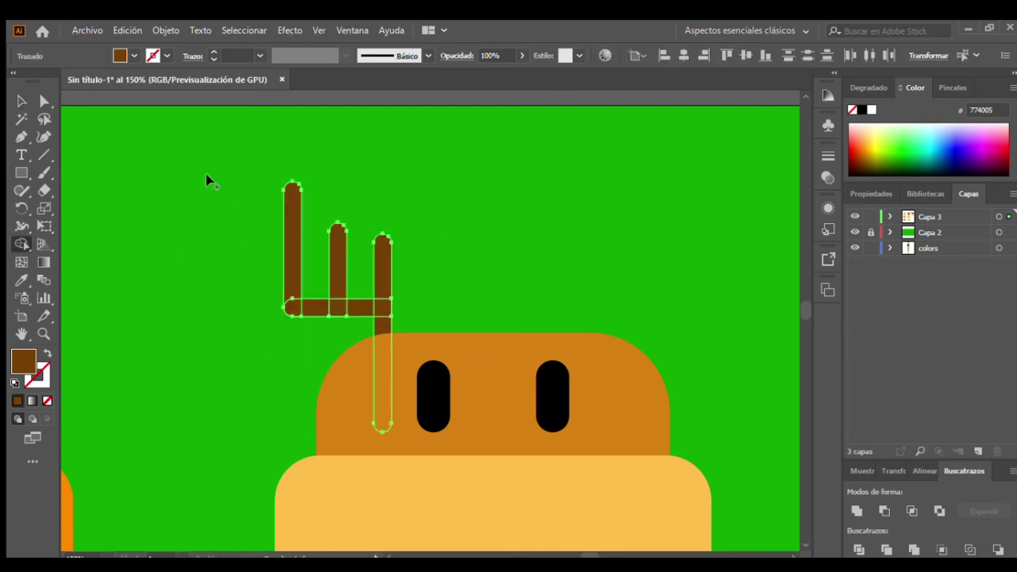
{"action": "key", "text": "v"}
{"action": "mouse_move", "coordinate": [234, 174]}
{"action": "left_mouse_down"}
{"action": "mouse_move", "coordinate": [401, 318]}
{"action": "mouse_move", "coordinate": [322, 324]}
{"action": "mouse_move", "coordinate": [466, 322]}
{"action": "left_mouse_up"}
Position the duplicated antler and the original on either side of the deer's head.
{"action": "scroll", "coordinate": [315, 314], "scroll_direction": "down", "scroll_amount": 2}
{"action": "scroll", "coordinate": [465, 323], "scroll_direction": "up", "scroll_amount": 4}
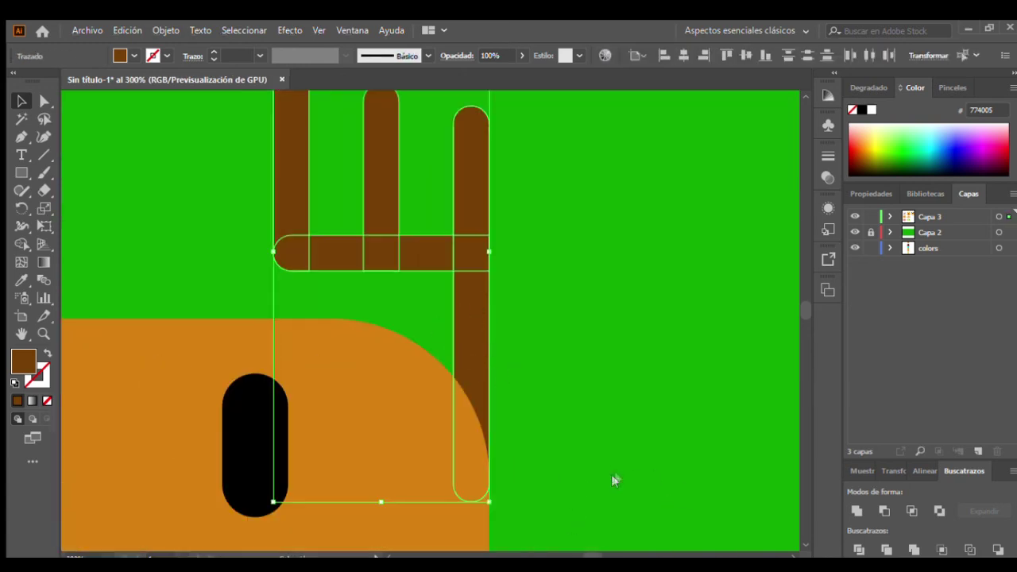
{"action": "left_click_drag", "start_coordinate": [290, 253], "coordinate": [461, 275]}
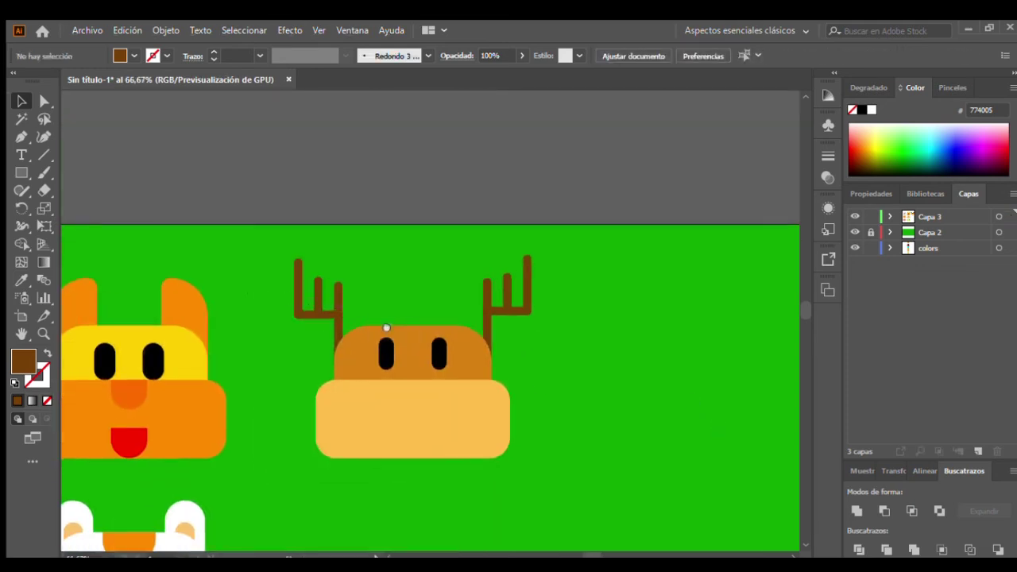
{"action": "left_click", "coordinate": [333, 306]}
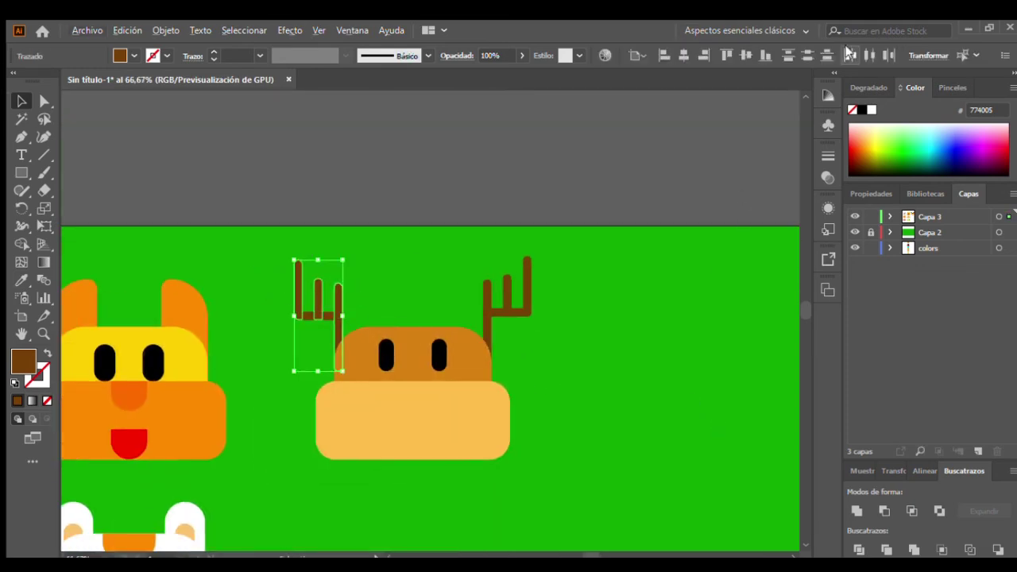
{"action": "mouse_move", "coordinate": [372, 318]}
{"action": "left_mouse_down"}
{"action": "mouse_move", "coordinate": [335, 318]}
{"action": "mouse_move", "coordinate": [364, 322]}
{"action": "left_mouse_up"}
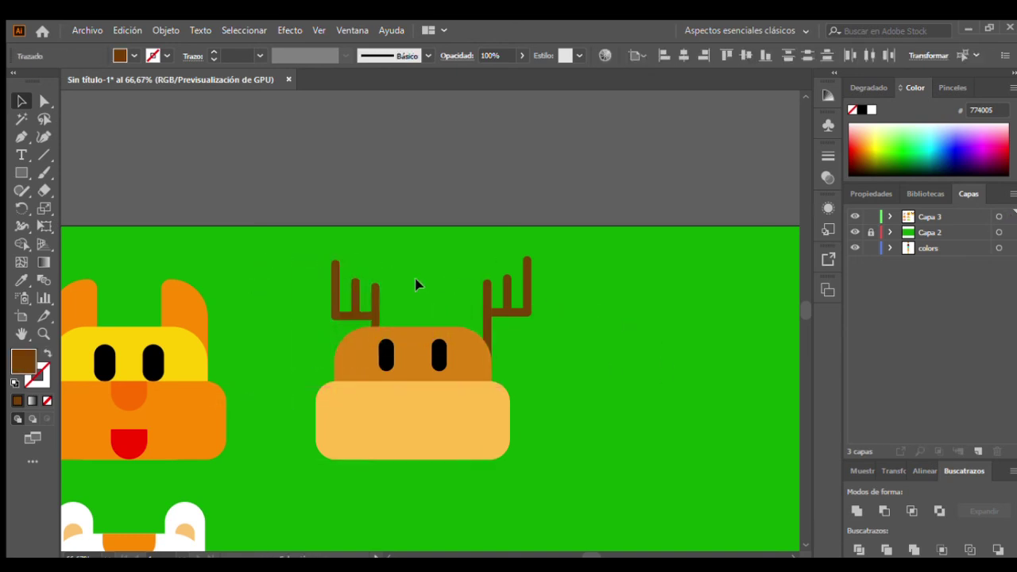
{"action": "left_click_drag", "start_coordinate": [551, 385], "coordinate": [467, 385]}
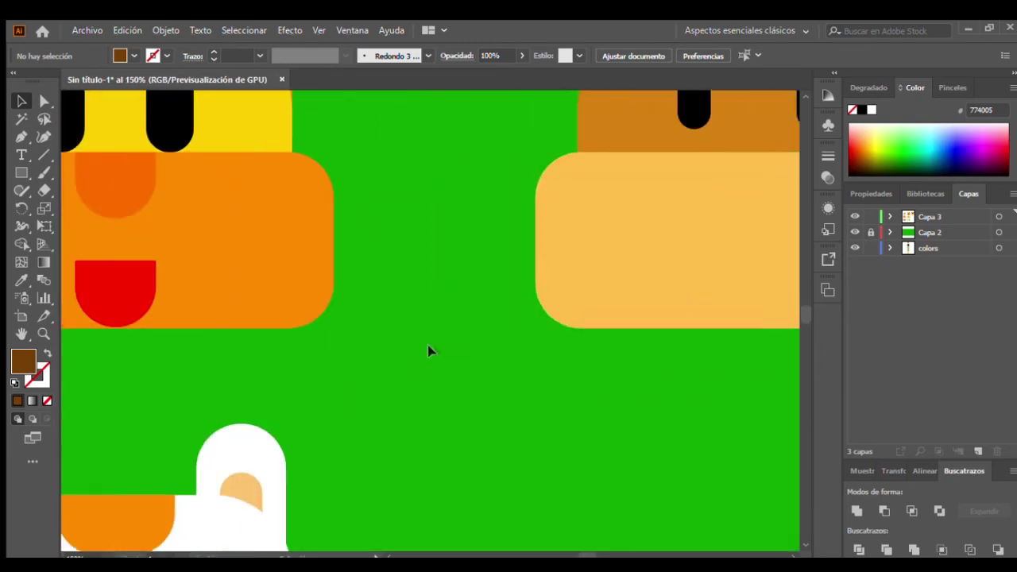
Copy the fox's orange nose onto the deer's muzzle.
{"action": "left_click", "coordinate": [191, 277]}
{"action": "mouse_move", "coordinate": [270, 280]}
{"action": "left_mouse_down"}
{"action": "mouse_move", "coordinate": [616, 289]}
{"action": "mouse_move", "coordinate": [614, 273]}
{"action": "left_mouse_up"}
{"action": "key", "text": "ctrl+plus"}
{"action": "left_click_drag", "start_coordinate": [422, 343], "coordinate": [422, 342]}
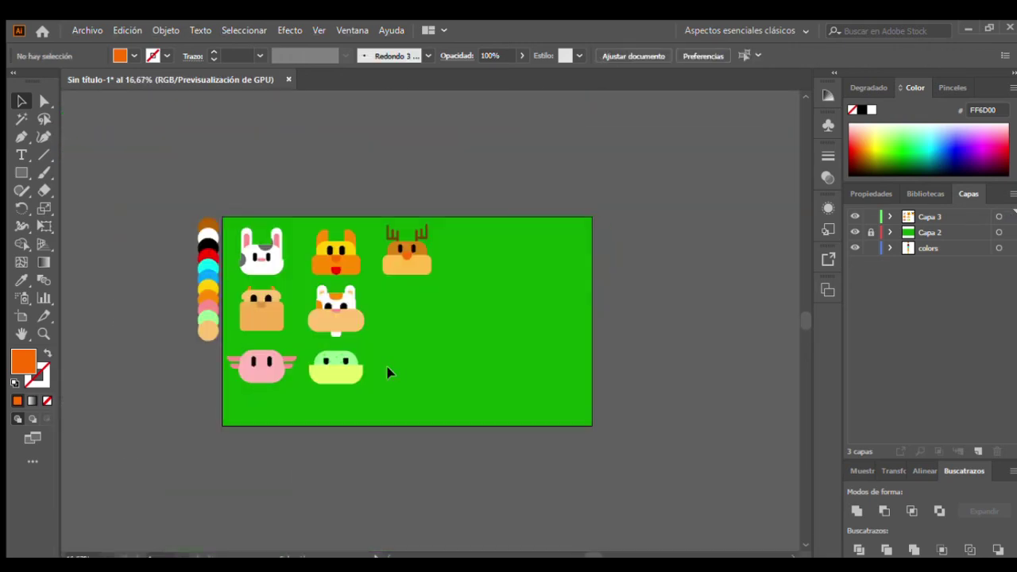
{"action": "key", "text": "ctrl+plus"}
Duplicate the frog head into empty space and delete its spots and left eye.
{"action": "mouse_move", "coordinate": [331, 359]}
{"action": "left_mouse_down"}
{"action": "mouse_move", "coordinate": [469, 246]}
{"action": "mouse_move", "coordinate": [470, 227]}
{"action": "left_mouse_up"}
{"action": "key", "text": "ctrl+plus"}
{"action": "key", "text": "ctrl+plus"}
{"action": "key", "text": "ctrl+plus"}
{"action": "left_click_drag", "start_coordinate": [495, 261], "coordinate": [408, 295]}
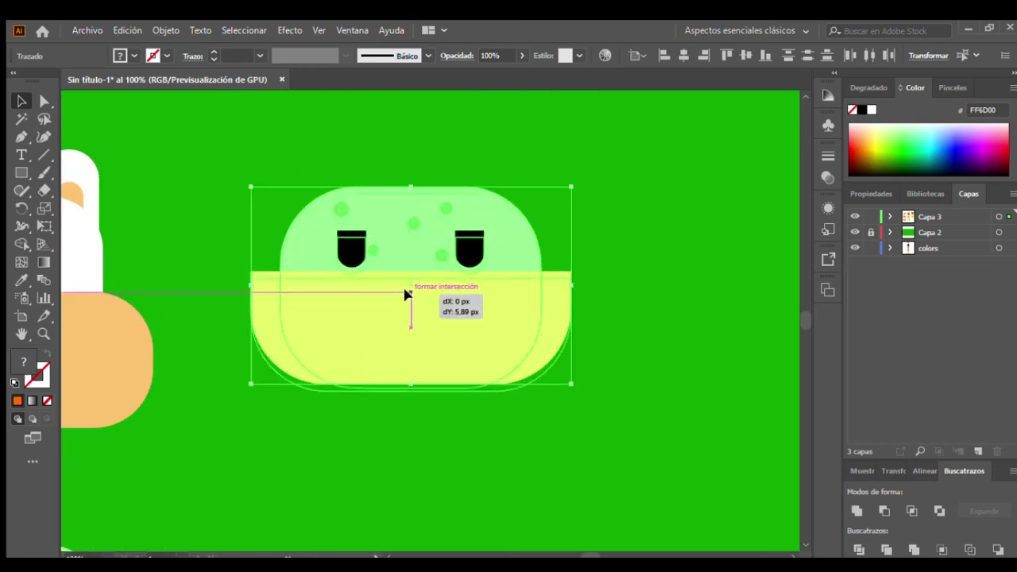
{"action": "key", "text": "ctrl+plus"}
{"action": "left_click", "coordinate": [419, 215]}
{"action": "key", "text": "ctrl+shift+bracketleft"}
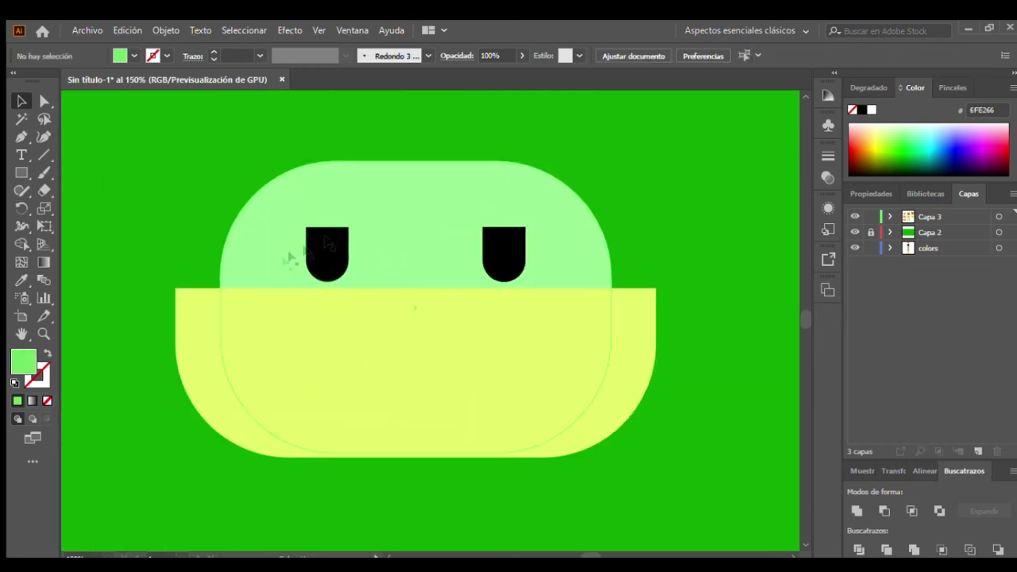
{"action": "left_click", "coordinate": [327, 253]}
{"action": "key", "text": "ctrl+shift+bracketleft"}
{"action": "key", "text": "ctrl+shift+bracketleft"}
Remove the remaining eye, recolour the lower half a darker green, and draw a circle above.
{"action": "left_click", "coordinate": [469, 343]}
{"action": "key", "text": "i"}
{"action": "left_click", "coordinate": [413, 207]}
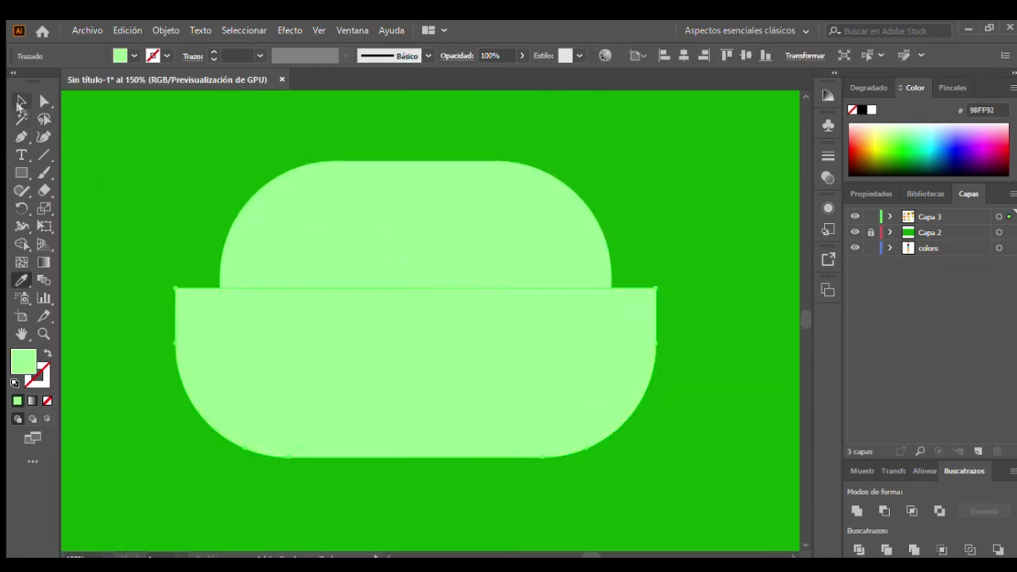
{"action": "key", "text": "ctrl+shift+a"}
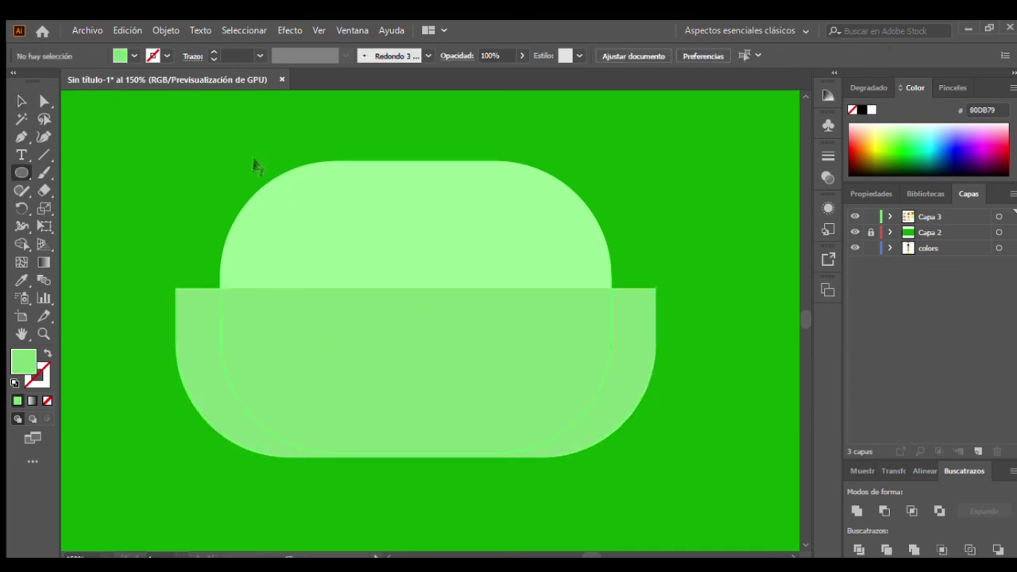
{"action": "left_click_drag", "start_coordinate": [260, 188], "coordinate": [331, 234]}
{"action": "key", "text": "ctrl+minus"}
{"action": "key", "text": "ctrl+minus"}
Duplicate the frog's eye circle to the right to form a second eye.
{"action": "key", "text": "i"}
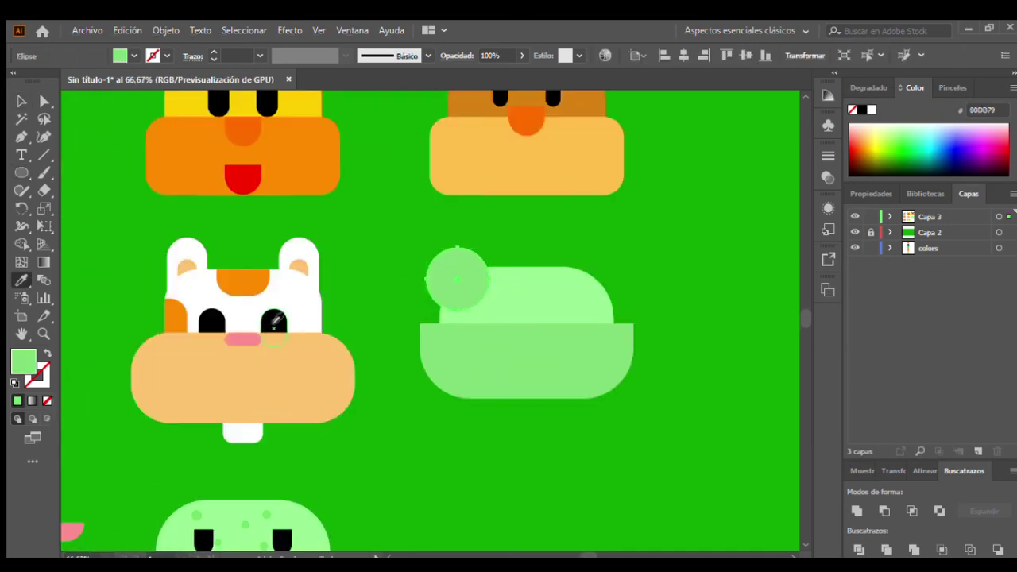
{"action": "left_click", "coordinate": [192, 111]}
{"action": "key", "text": "v"}
{"action": "key", "text": "ctrl+plus"}
{"action": "key", "text": "ctrl+plus"}
{"action": "left_click_drag", "start_coordinate": [204, 302], "coordinate": [515, 302]}
{"action": "key", "text": "ctrl+minus"}
{"action": "key", "text": "ctrl+minus"}
{"action": "key", "text": "ctrl+minus"}
{"action": "key", "text": "ctrl+plus"}
{"action": "key", "text": "ctrl+plus"}
{"action": "key", "text": "ctrl+plus"}
Fill both of the frog's eye circles yellow.
{"action": "left_click", "coordinate": [325, 227]}
{"action": "key", "text": "ctrl+minus"}
{"action": "key", "text": "ctrl+minus"}
{"action": "key", "text": "ctrl+minus"}
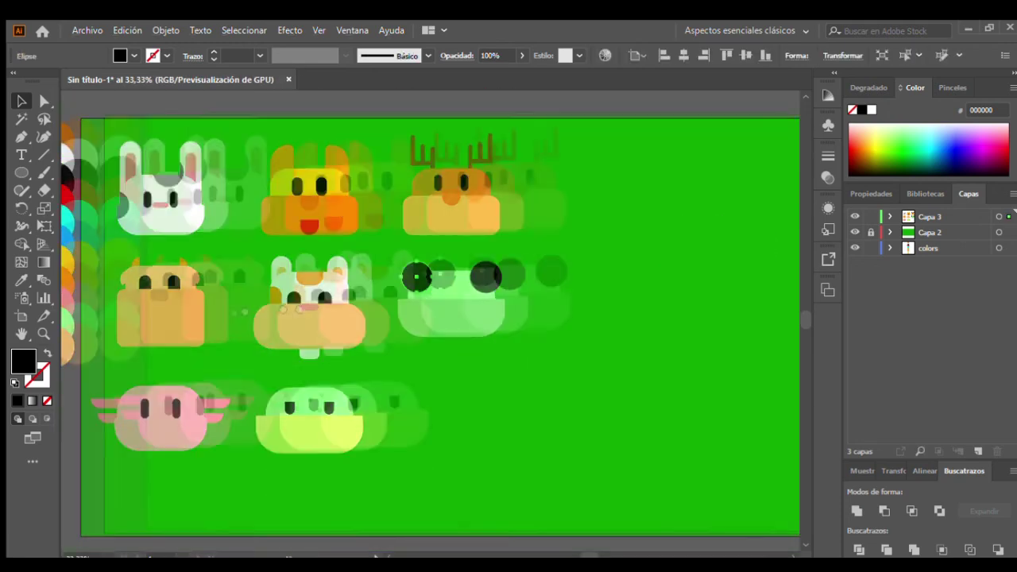
{"action": "key", "text": "i"}
{"action": "left_click", "coordinate": [157, 259]}
{"action": "key", "text": "ctrl+plus"}
{"action": "left_click", "coordinate": [466, 297], "text": "ctrl"}
{"action": "left_click", "coordinate": [398, 298]}
Draw an orange inner circle in the left eye and copy it into the right eye.
{"action": "key", "text": "v"}
{"action": "key", "text": "ctrl+plus"}
{"action": "key", "text": "ctrl+plus"}
{"action": "key", "text": "ctrl+plus"}
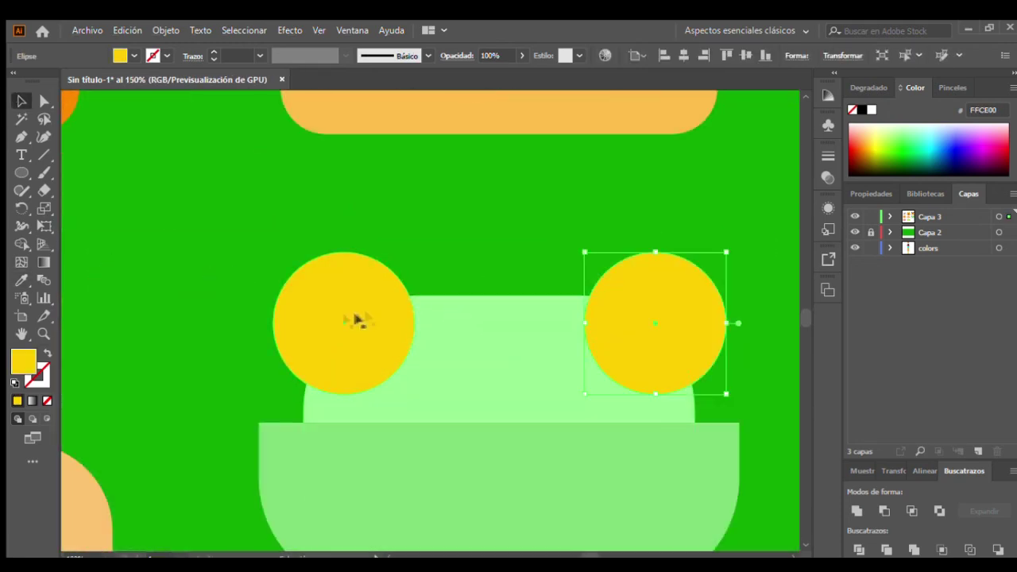
{"action": "left_click_drag", "start_coordinate": [372, 343], "coordinate": [389, 368]}
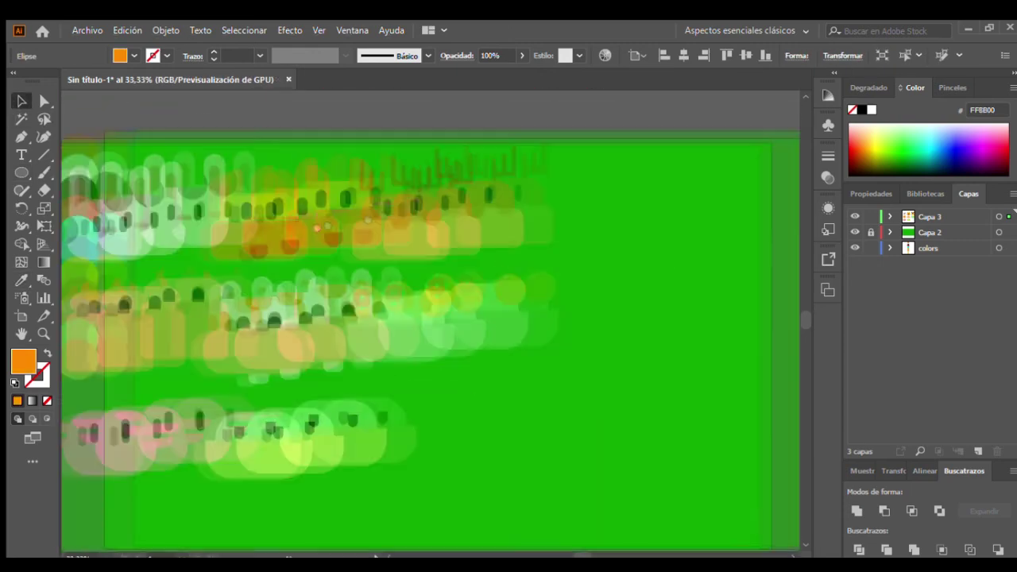
{"action": "mouse_move", "coordinate": [211, 310]}
{"action": "left_mouse_down"}
{"action": "mouse_move", "coordinate": [536, 313]}
{"action": "mouse_move", "coordinate": [549, 304]}
{"action": "left_mouse_up"}
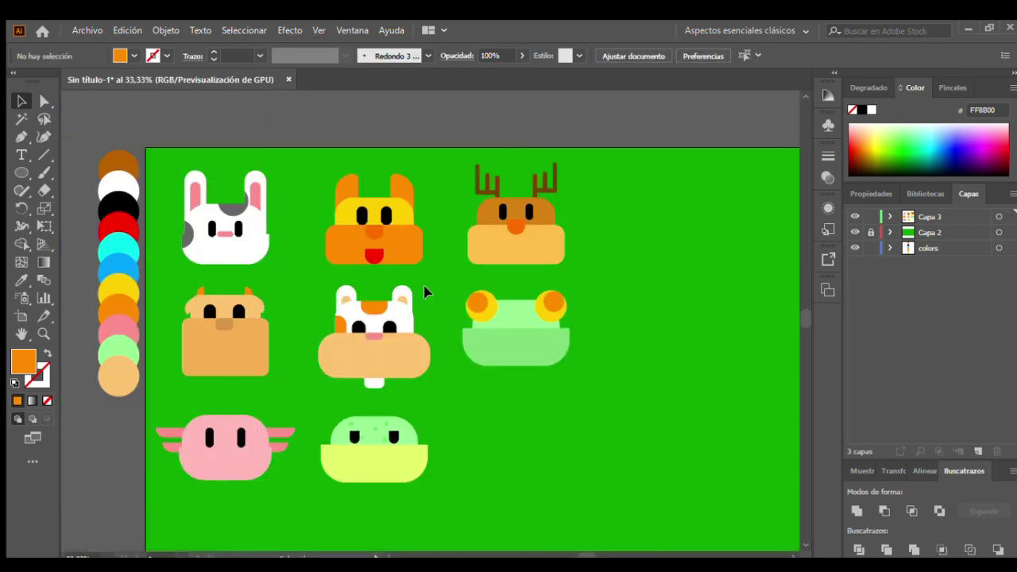
{"action": "scroll", "coordinate": [498, 280], "scroll_direction": "up", "scroll_amount": 4}
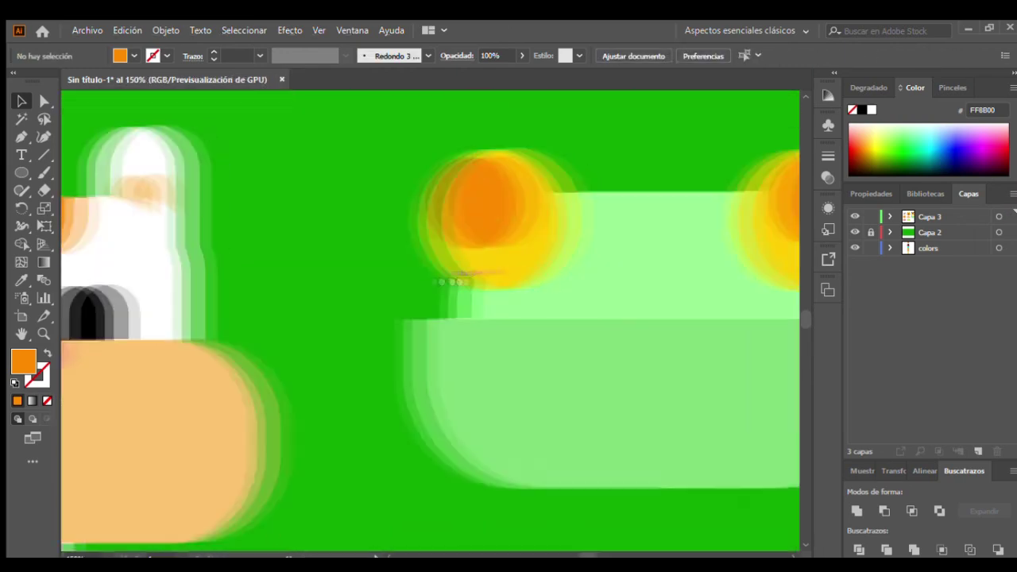
Copy the bunny's black eyes onto the frog's face, shrinking them to fit above the jaw.
{"action": "scroll", "coordinate": [498, 280], "scroll_direction": "down", "scroll_amount": 2}
{"action": "left_click_drag", "start_coordinate": [368, 274], "coordinate": [655, 274]}
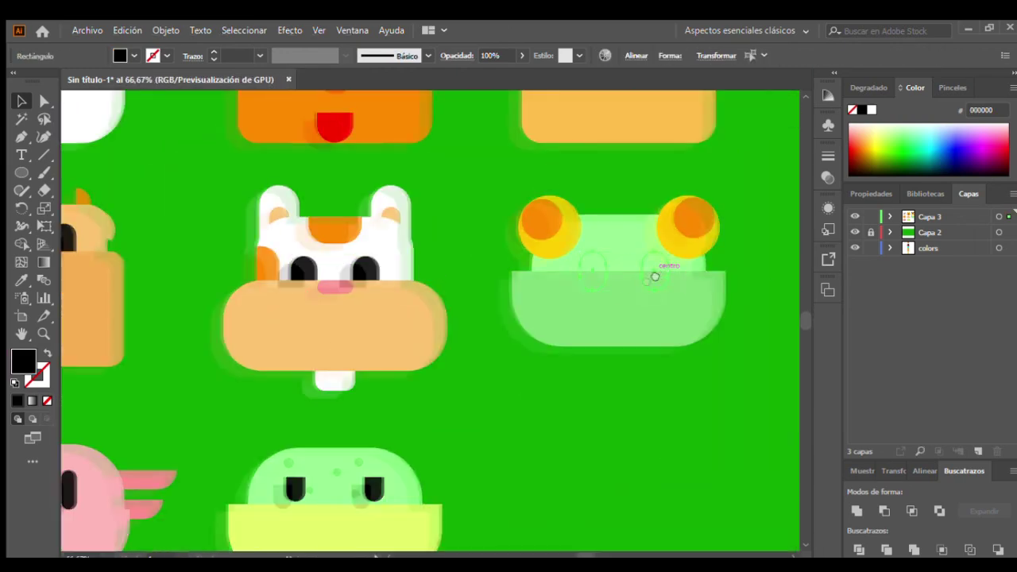
{"action": "scroll", "coordinate": [654, 274], "scroll_direction": "up", "scroll_amount": 3}
{"action": "left_click_drag", "start_coordinate": [655, 274], "coordinate": [500, 360]}
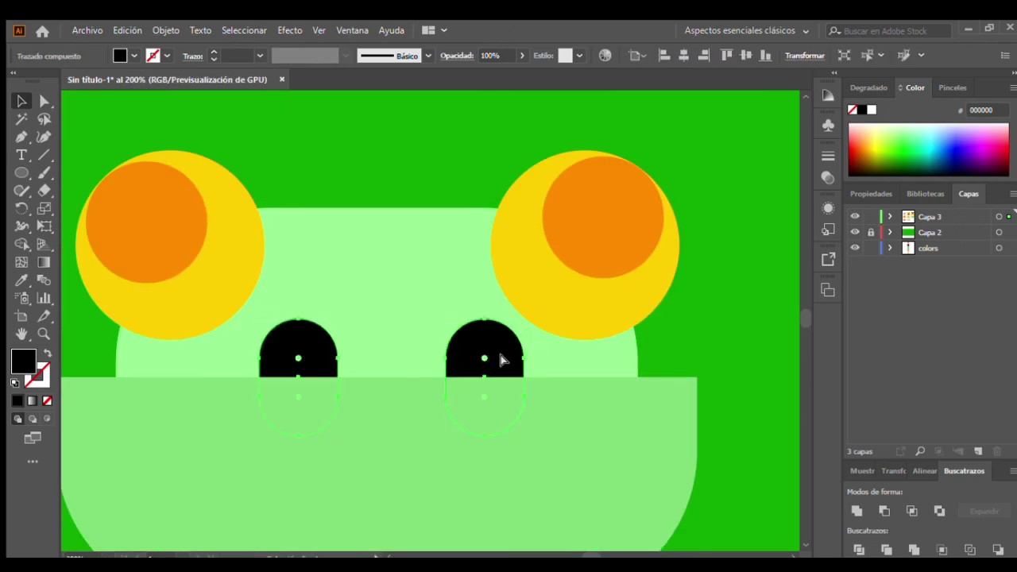
{"action": "left_click_drag", "start_coordinate": [521, 317], "coordinate": [492, 330]}
{"action": "left_click", "coordinate": [294, 385]}
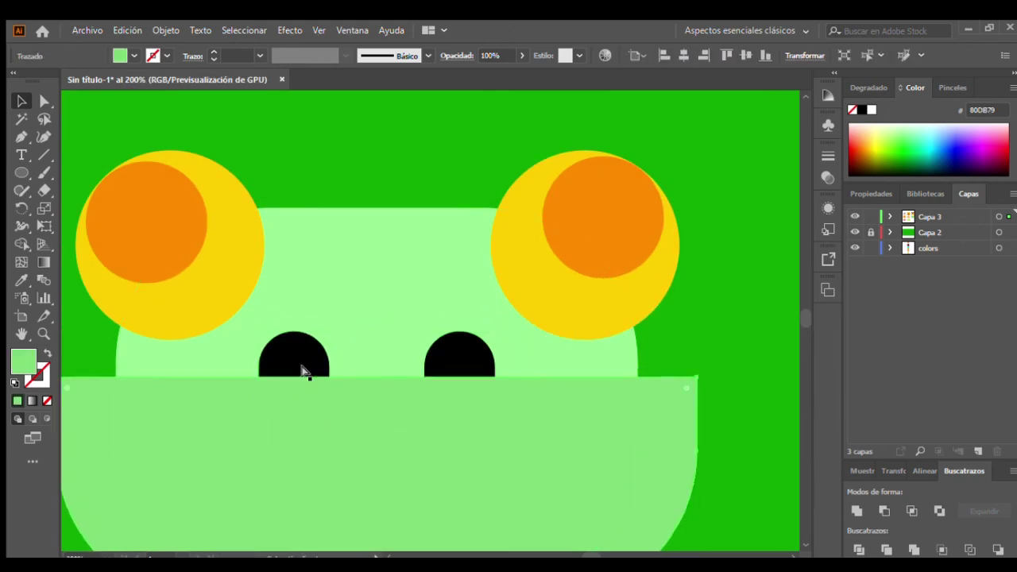
Zoom out to show the entire artboard with all the animal heads.
{"action": "key", "text": "ctrl+1"}
{"action": "left_click_drag", "start_coordinate": [272, 350], "coordinate": [317, 347]}
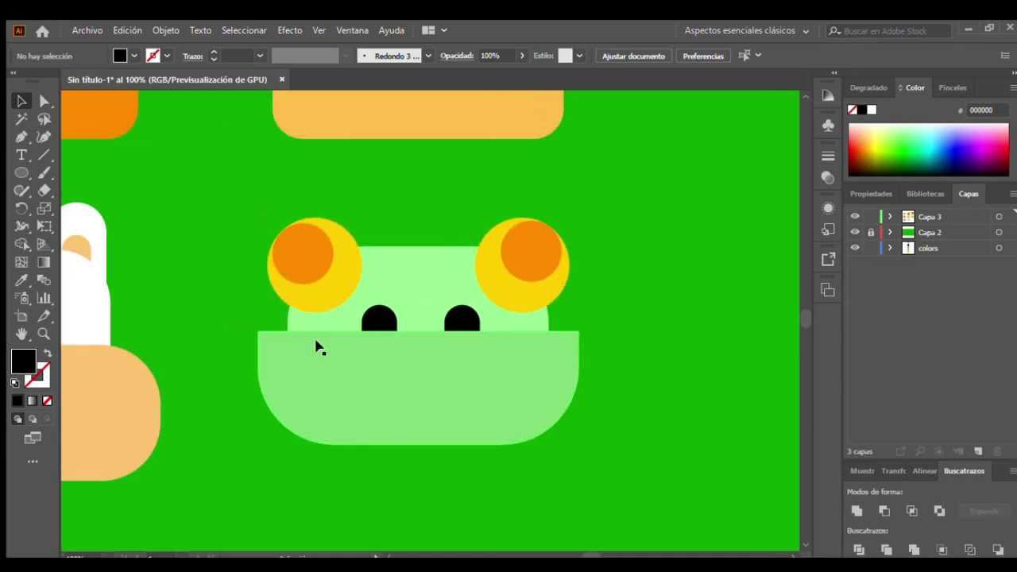
{"action": "key", "text": "ctrl+0"}
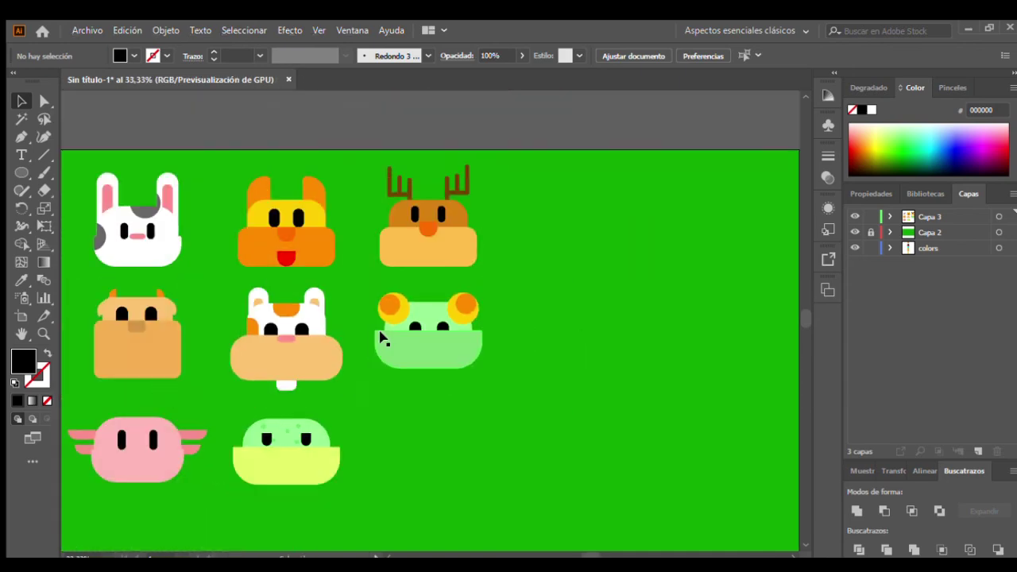